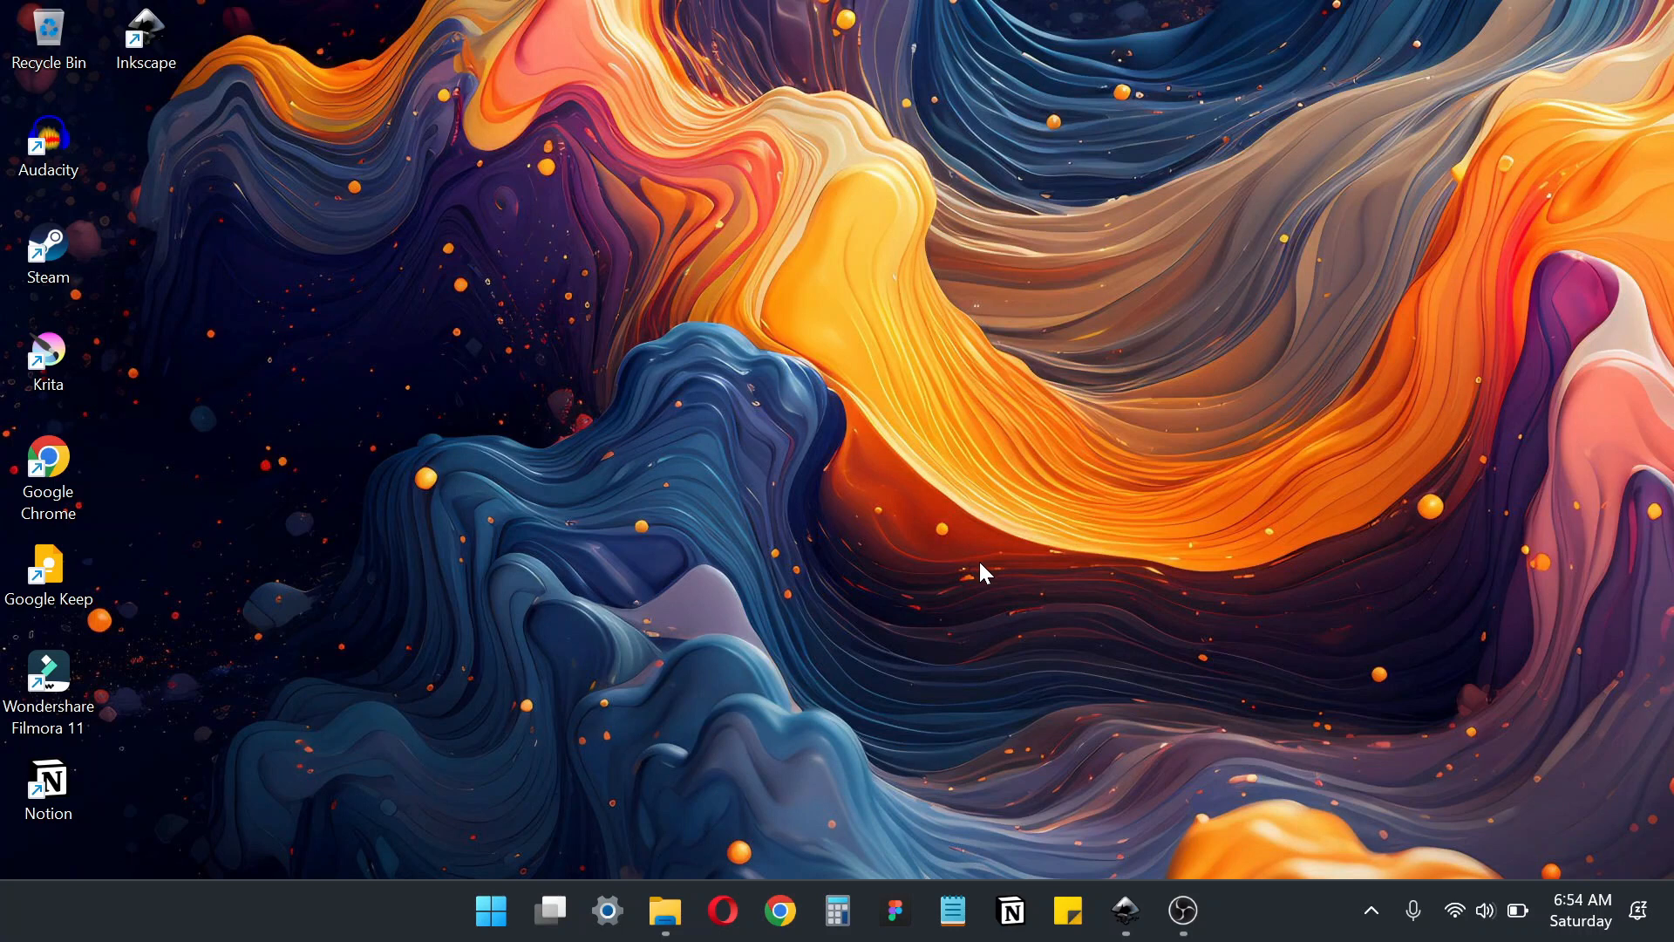
Switch to Inkscape and draw an upright rectangle about 357 × 623 px in an empty area of the canvas
left_click(1129, 922)
left_click_drag(509, 587, 937, 596)
left_click_drag(383, 487, 852, 501)
left_click(488, 328)
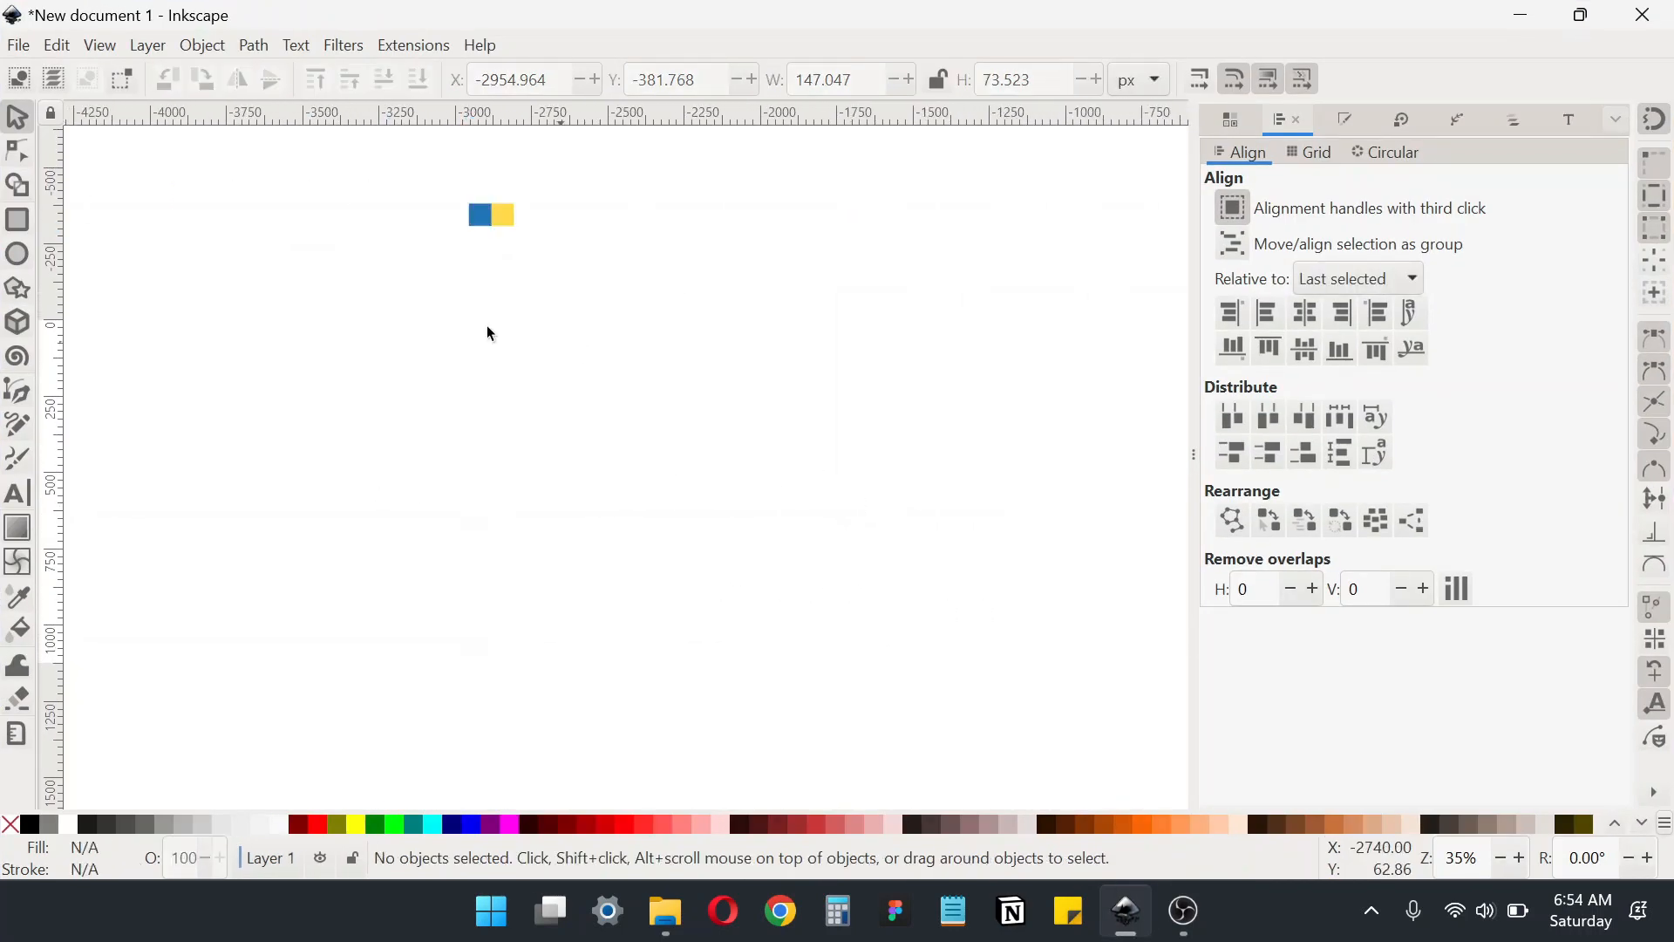
left_click_drag(461, 328, 431, 377)
scroll(442, 274, "up", 1)
scroll(444, 280, "up", 1)
left_click_drag(624, 415, 489, 377)
scroll(489, 378, "up", 1)
left_click_drag(489, 501, 534, 378)
scroll(347, 452, "down", 3)
left_click_drag(347, 452, 1076, 369)
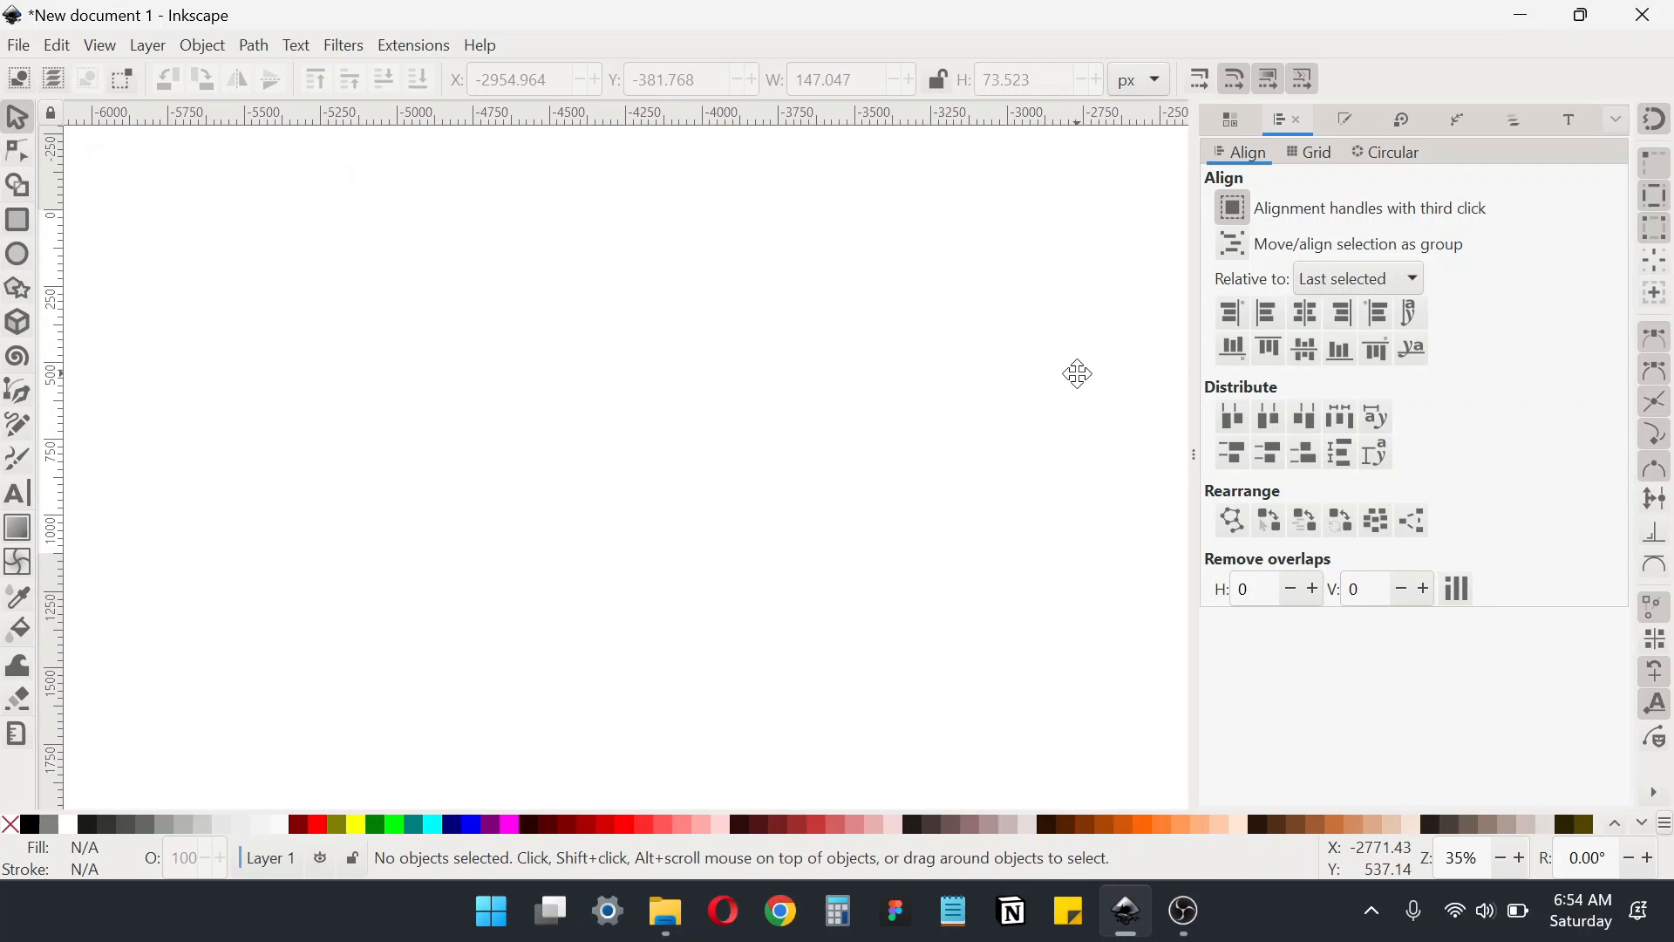
left_click(18, 220)
left_click_drag(731, 293, 840, 482)
Set the rectangle's opacity to 100% and its fill to blue (#0000FF)
key("ctrl+shift+f")
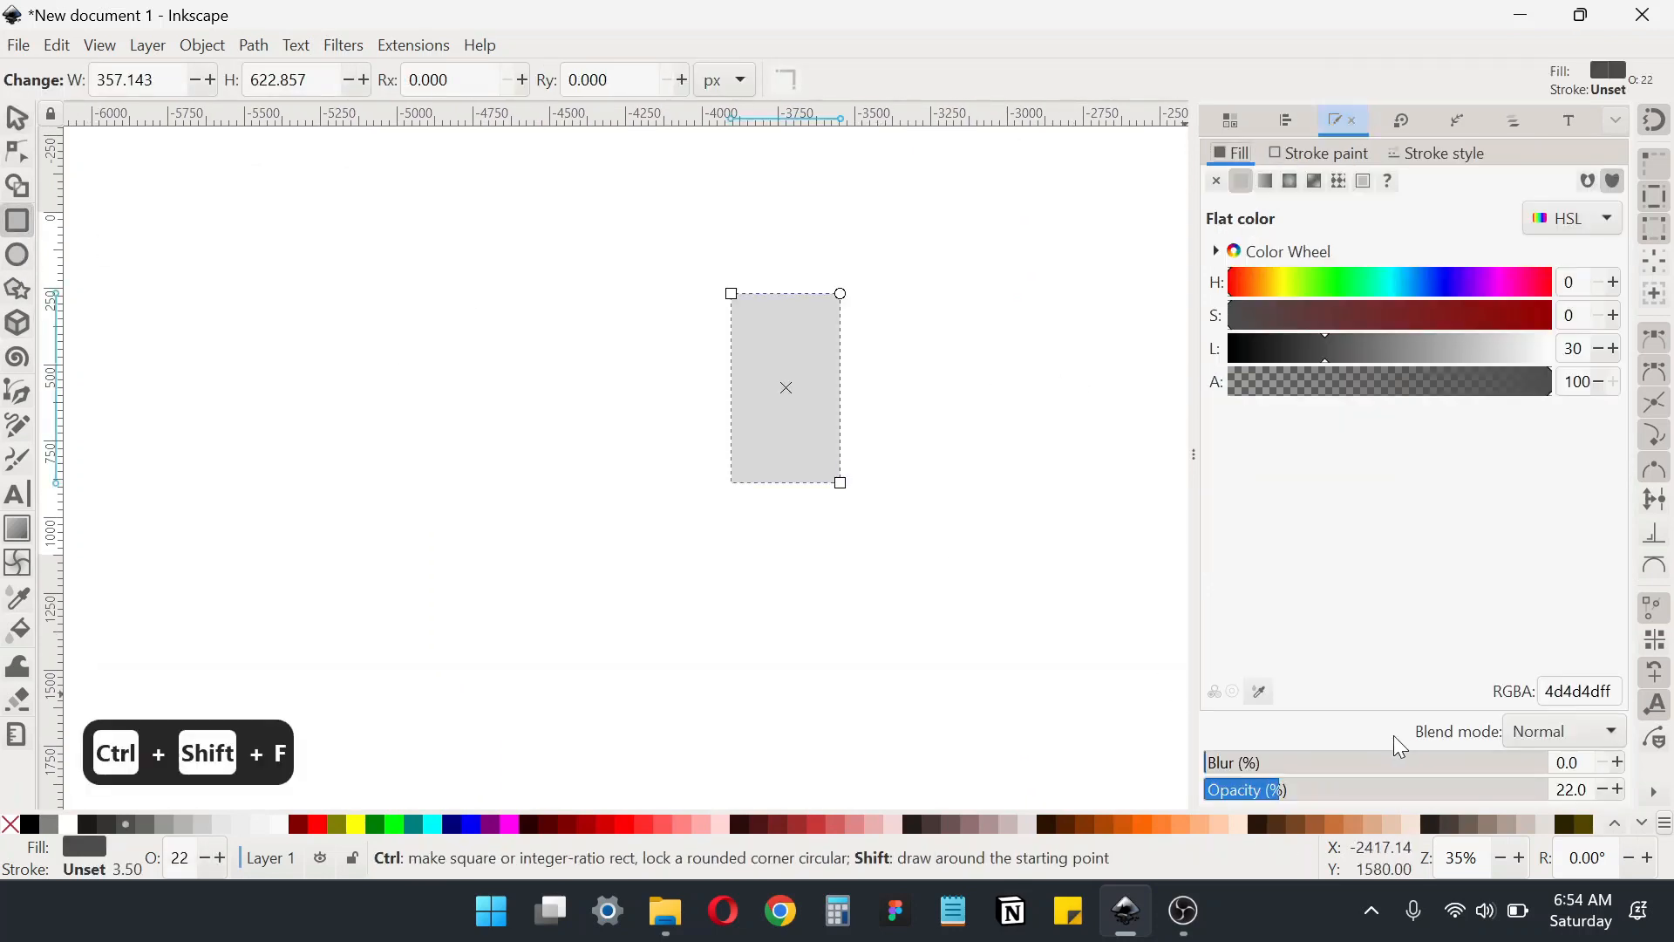
left_click_drag(1326, 790, 1556, 795)
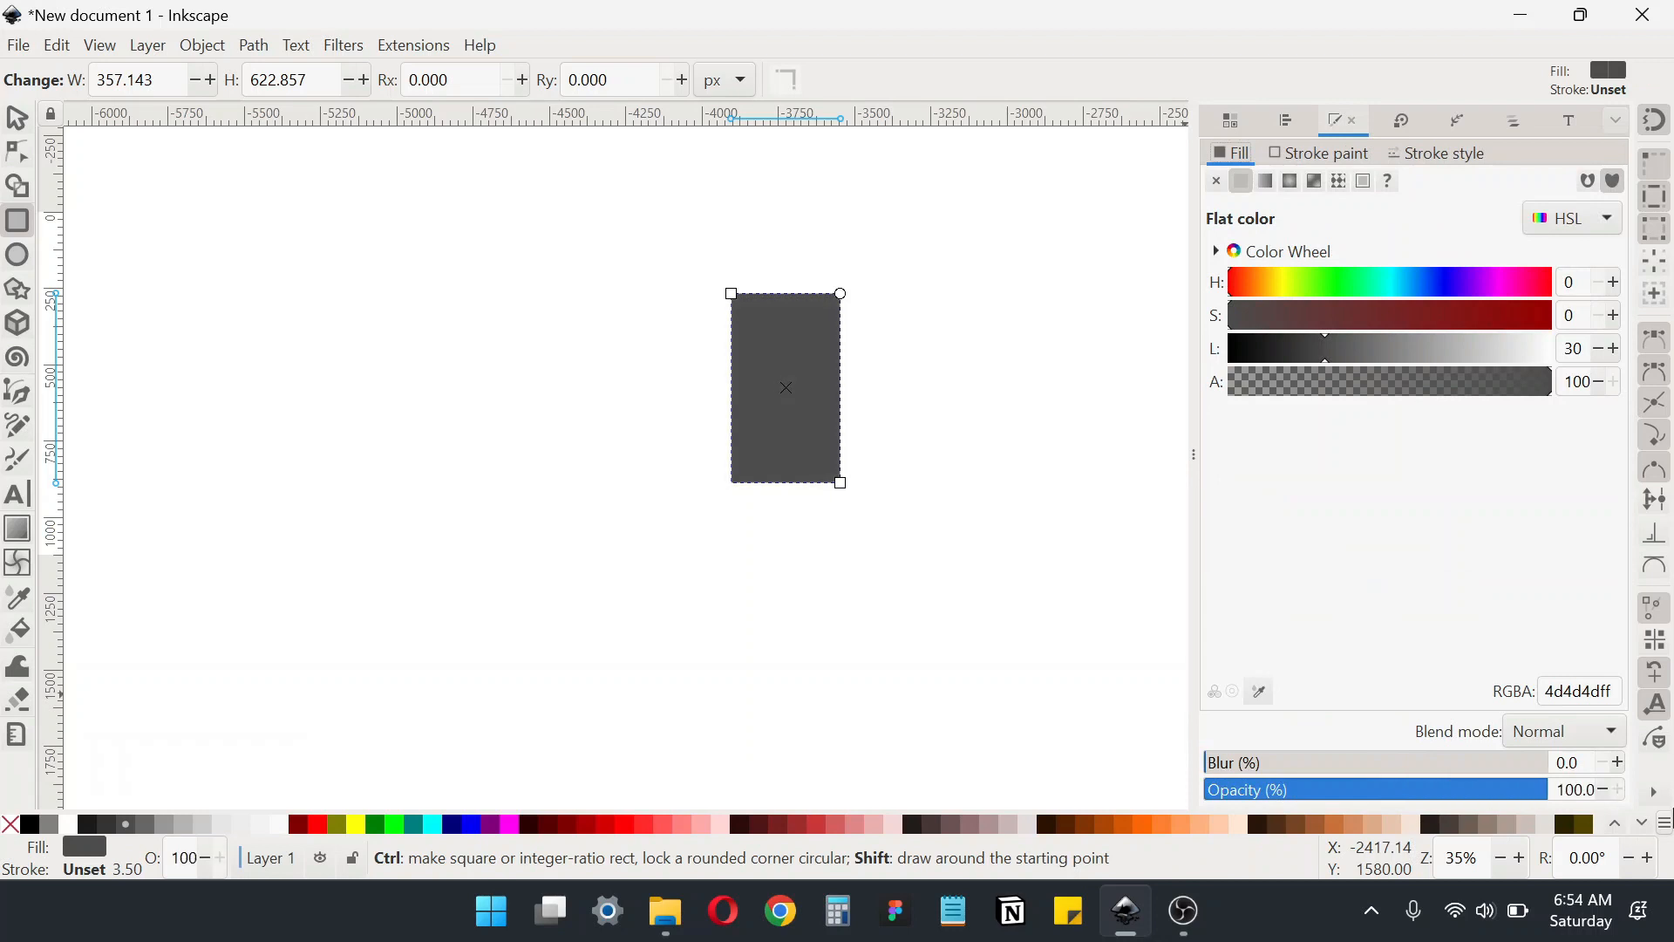
left_click(90, 828)
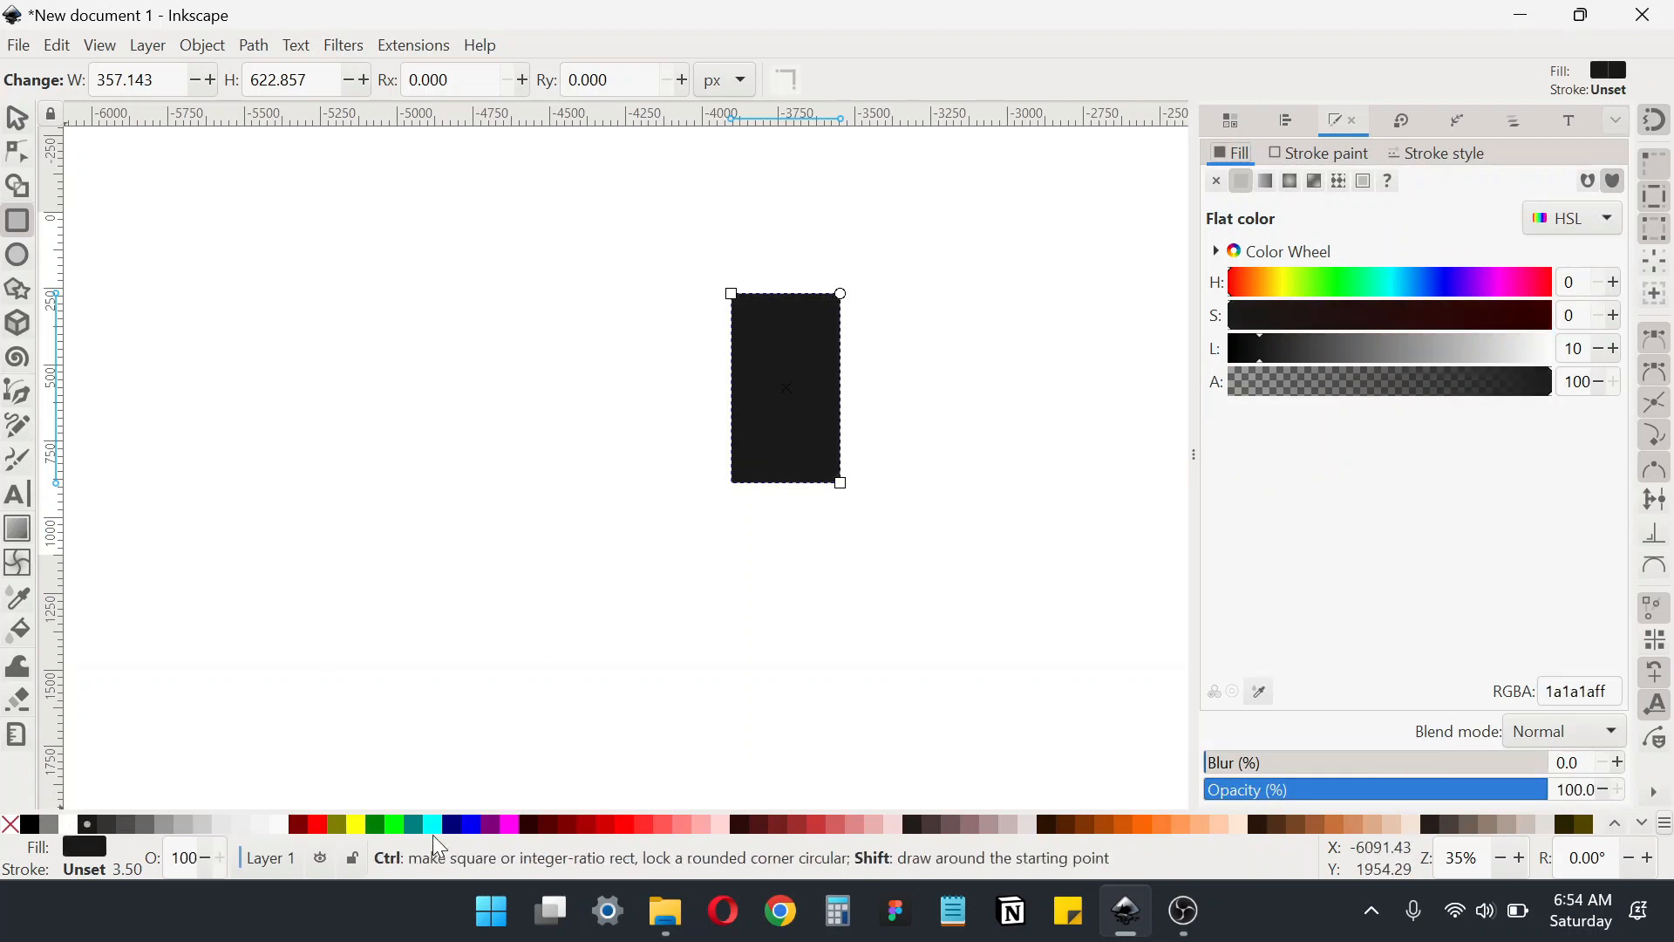
left_click(483, 827)
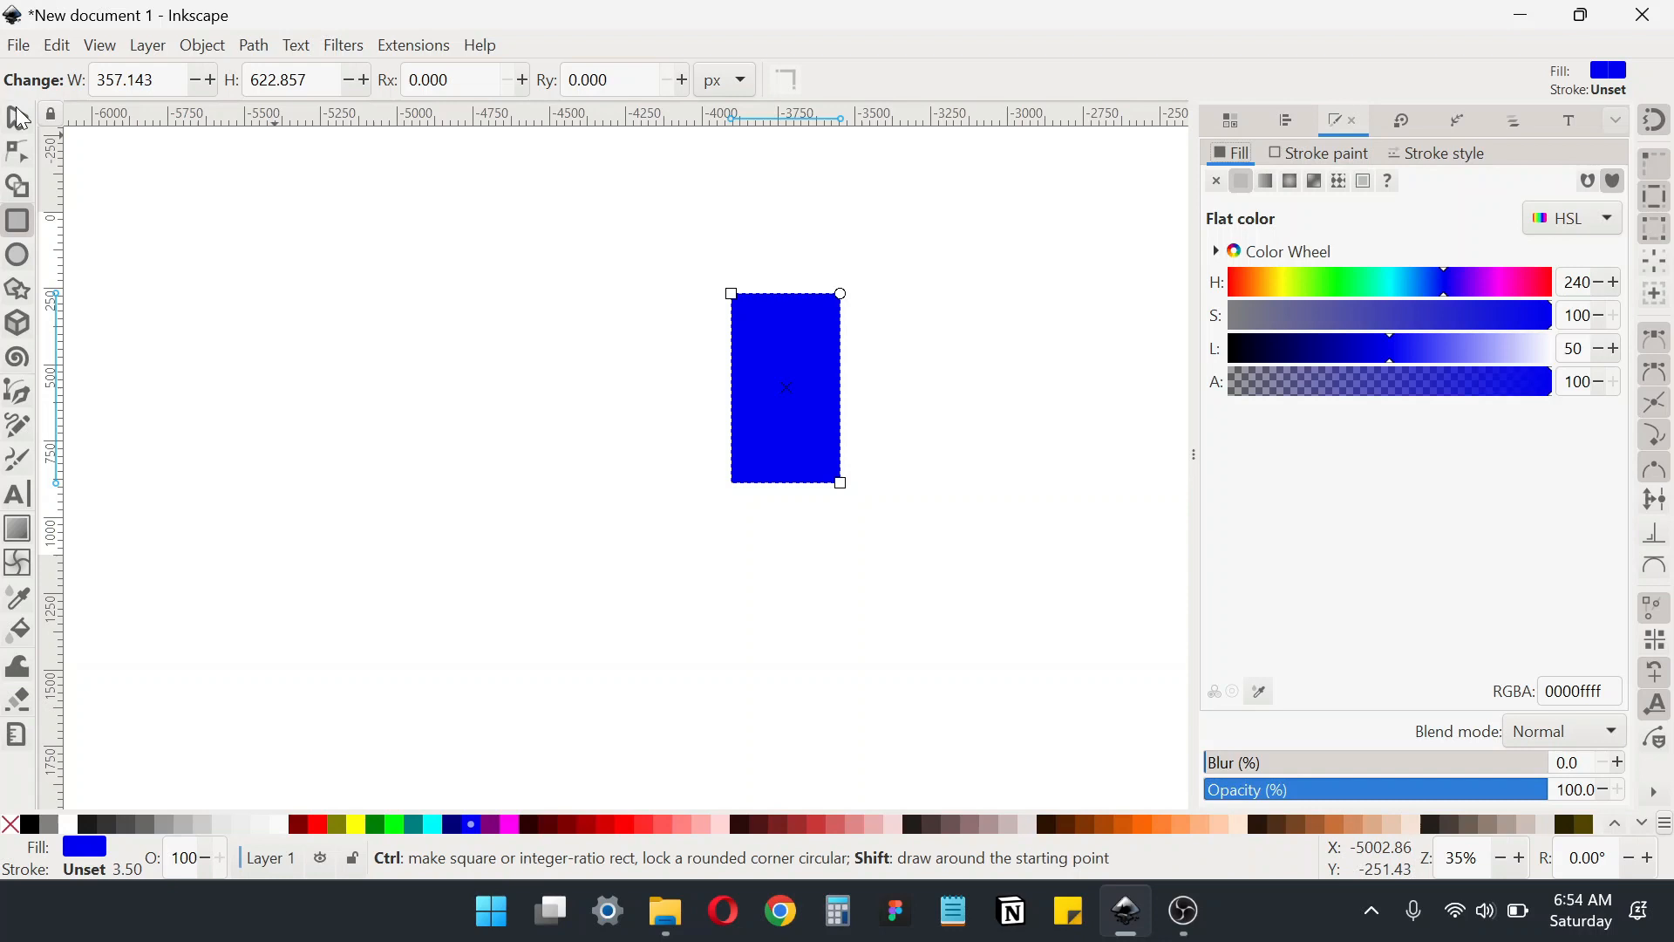
Resize the rectangle to 60 px wide and 120 px high
key("s")
left_click(799, 79)
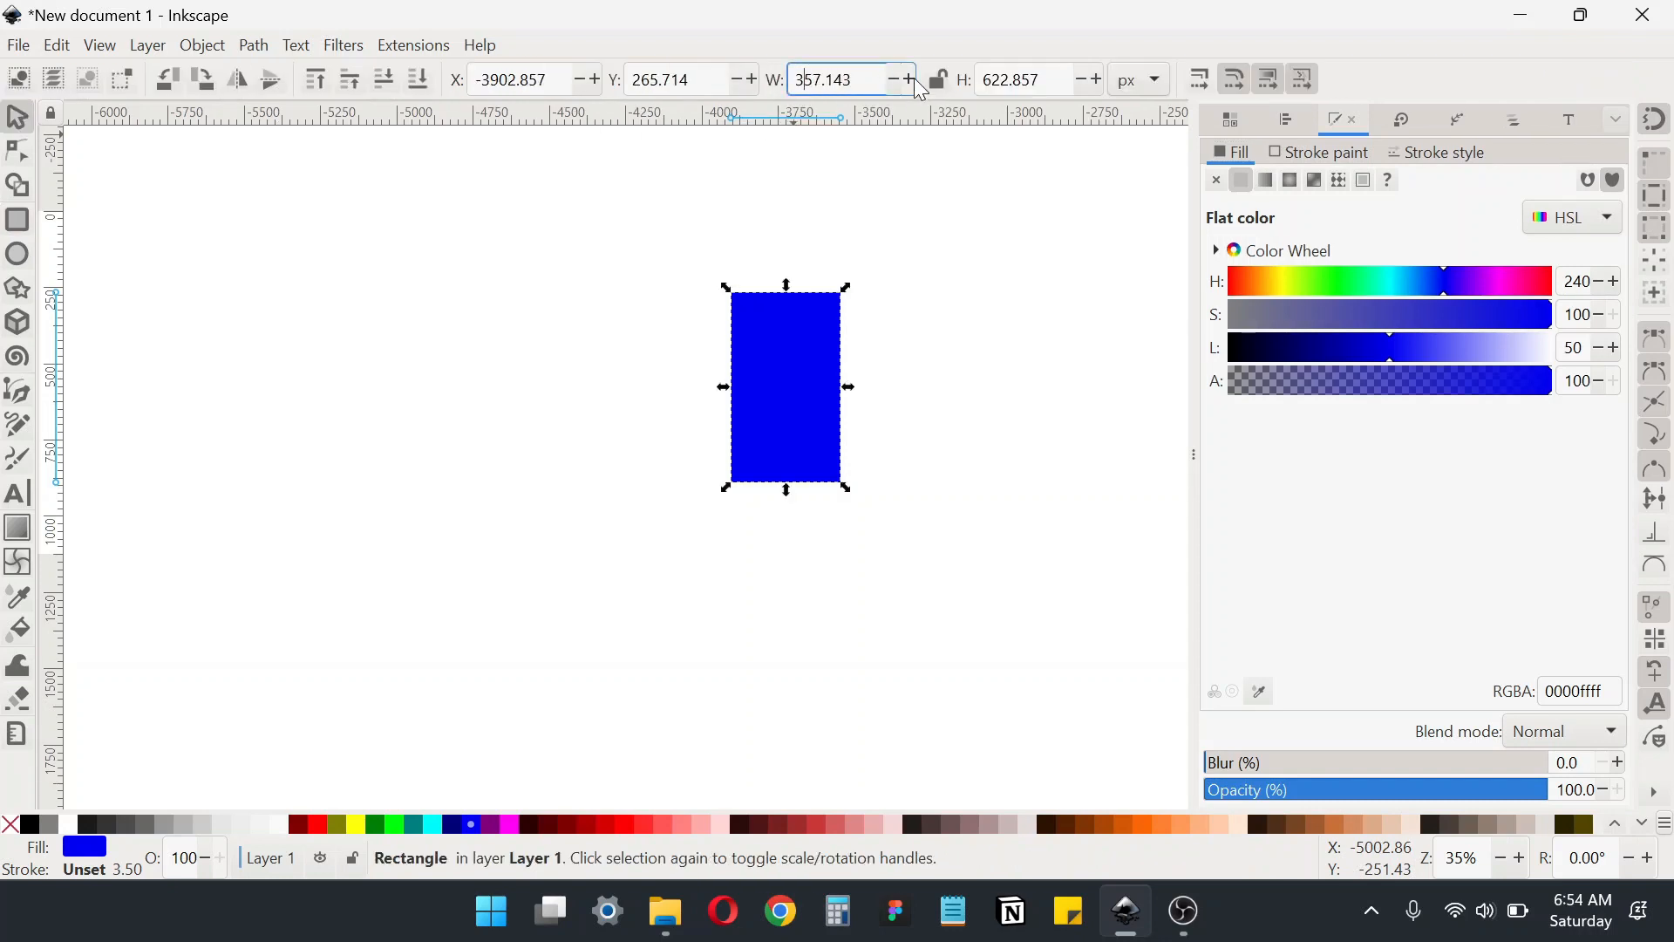
key("ctrl+a")
type("60")
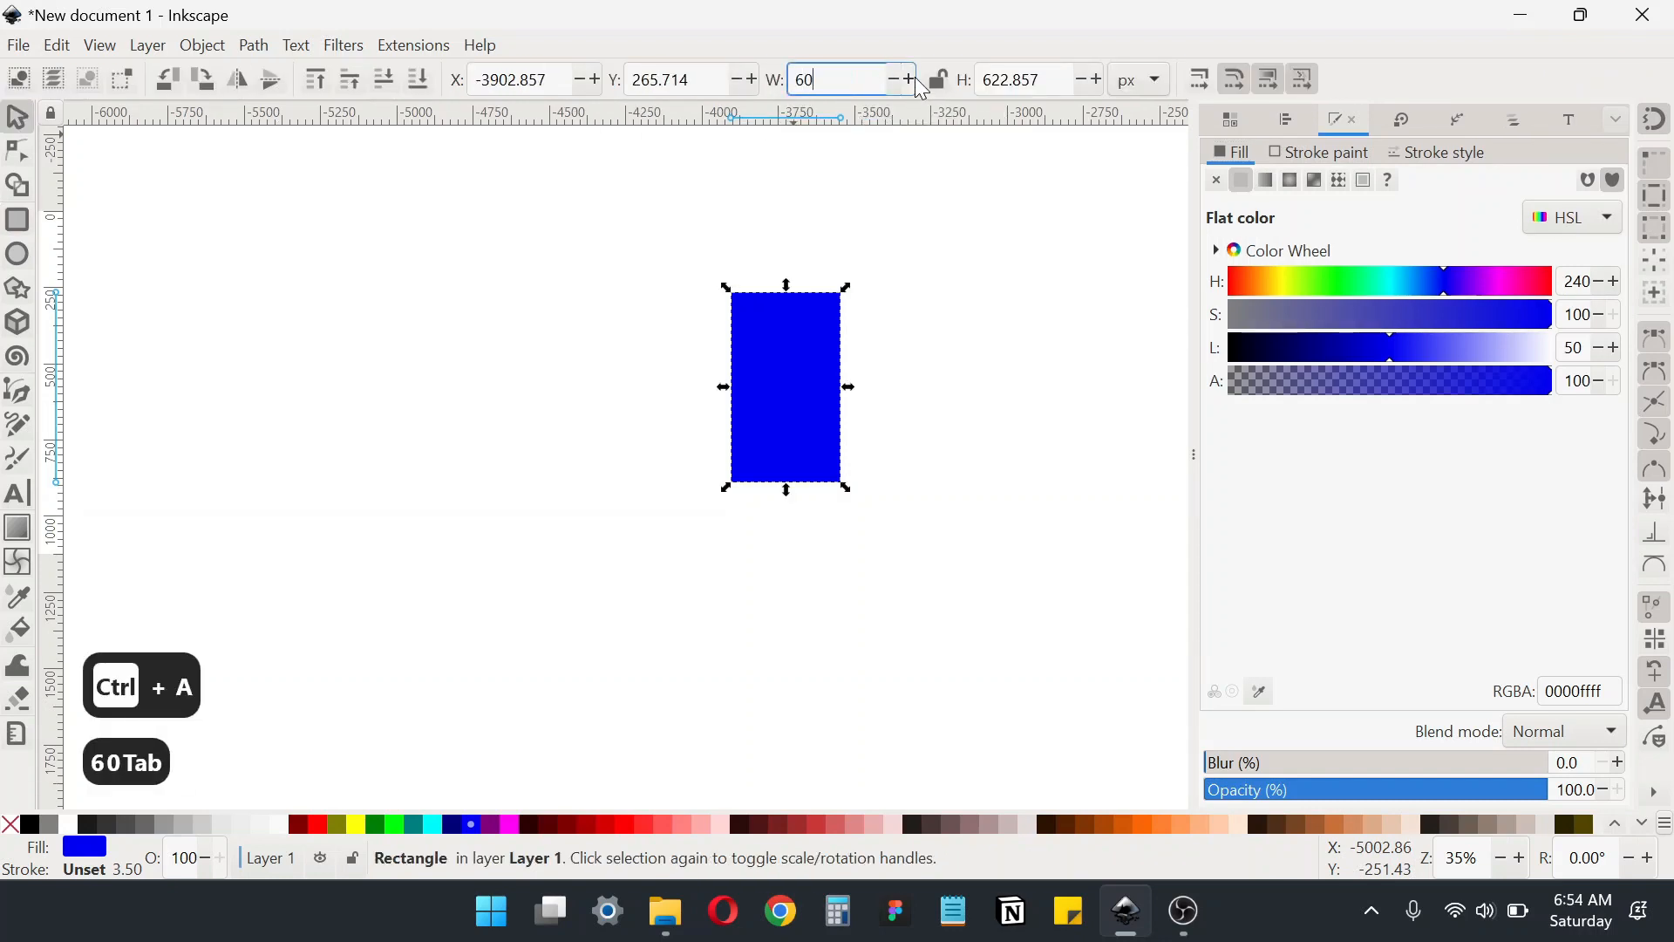
key("Tab")
type("120")
key("Return")
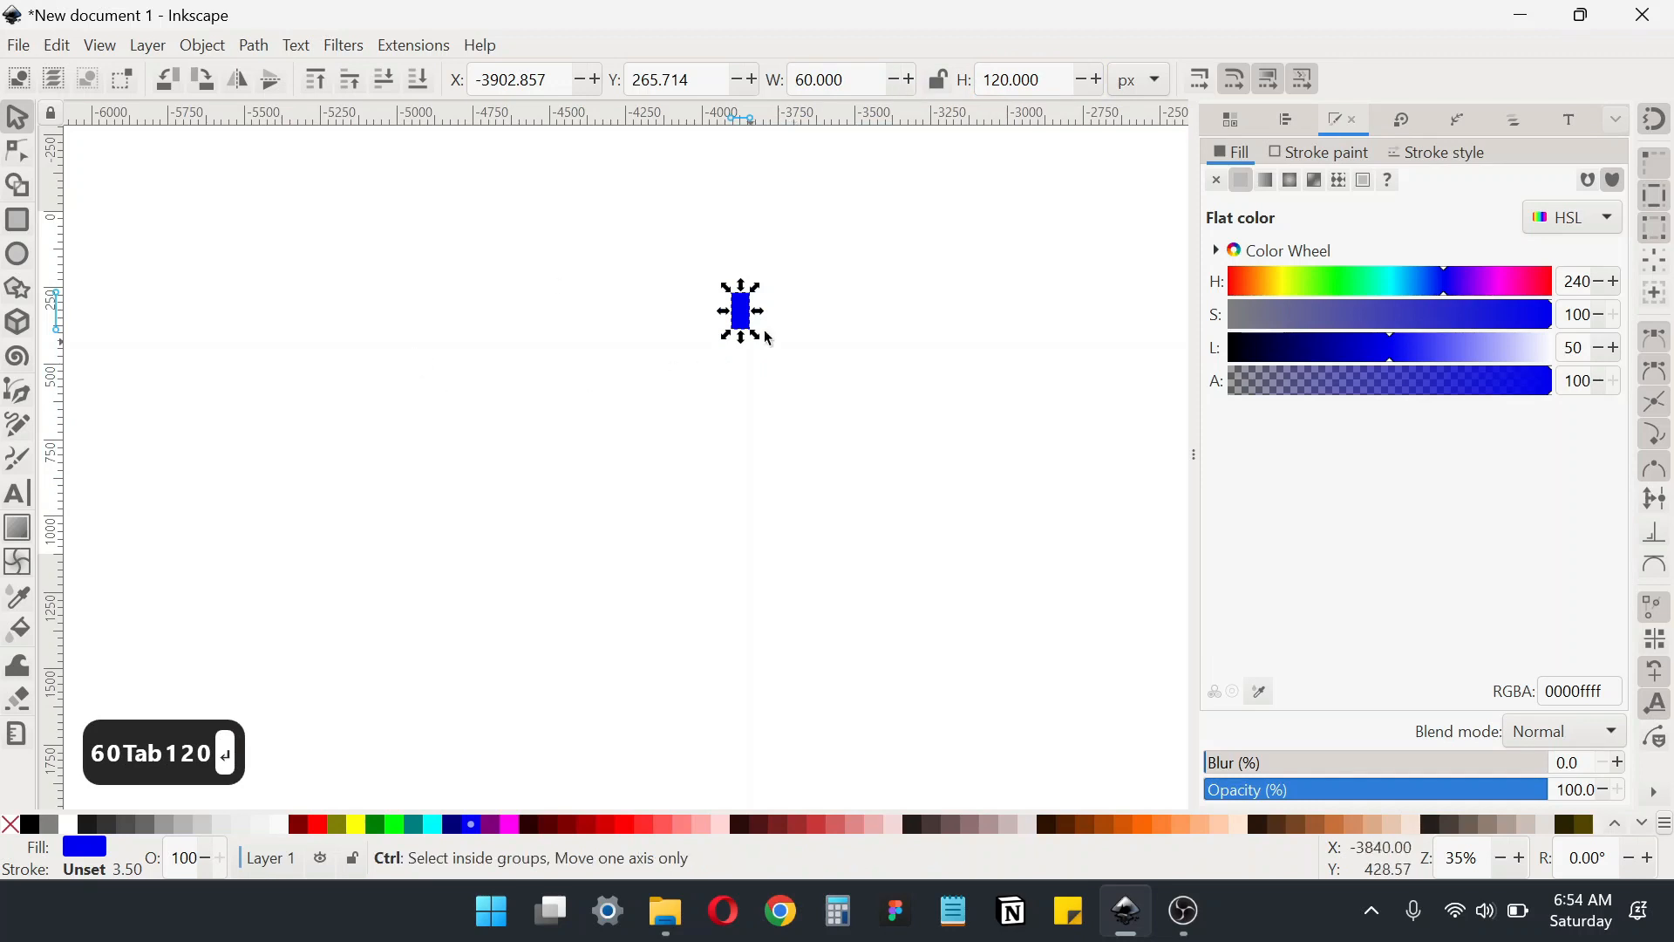
Set the rectangle's opacity to 45% and remove its stroke paint
scroll(756, 307, "down", 3)
scroll(757, 306, "up", 9)
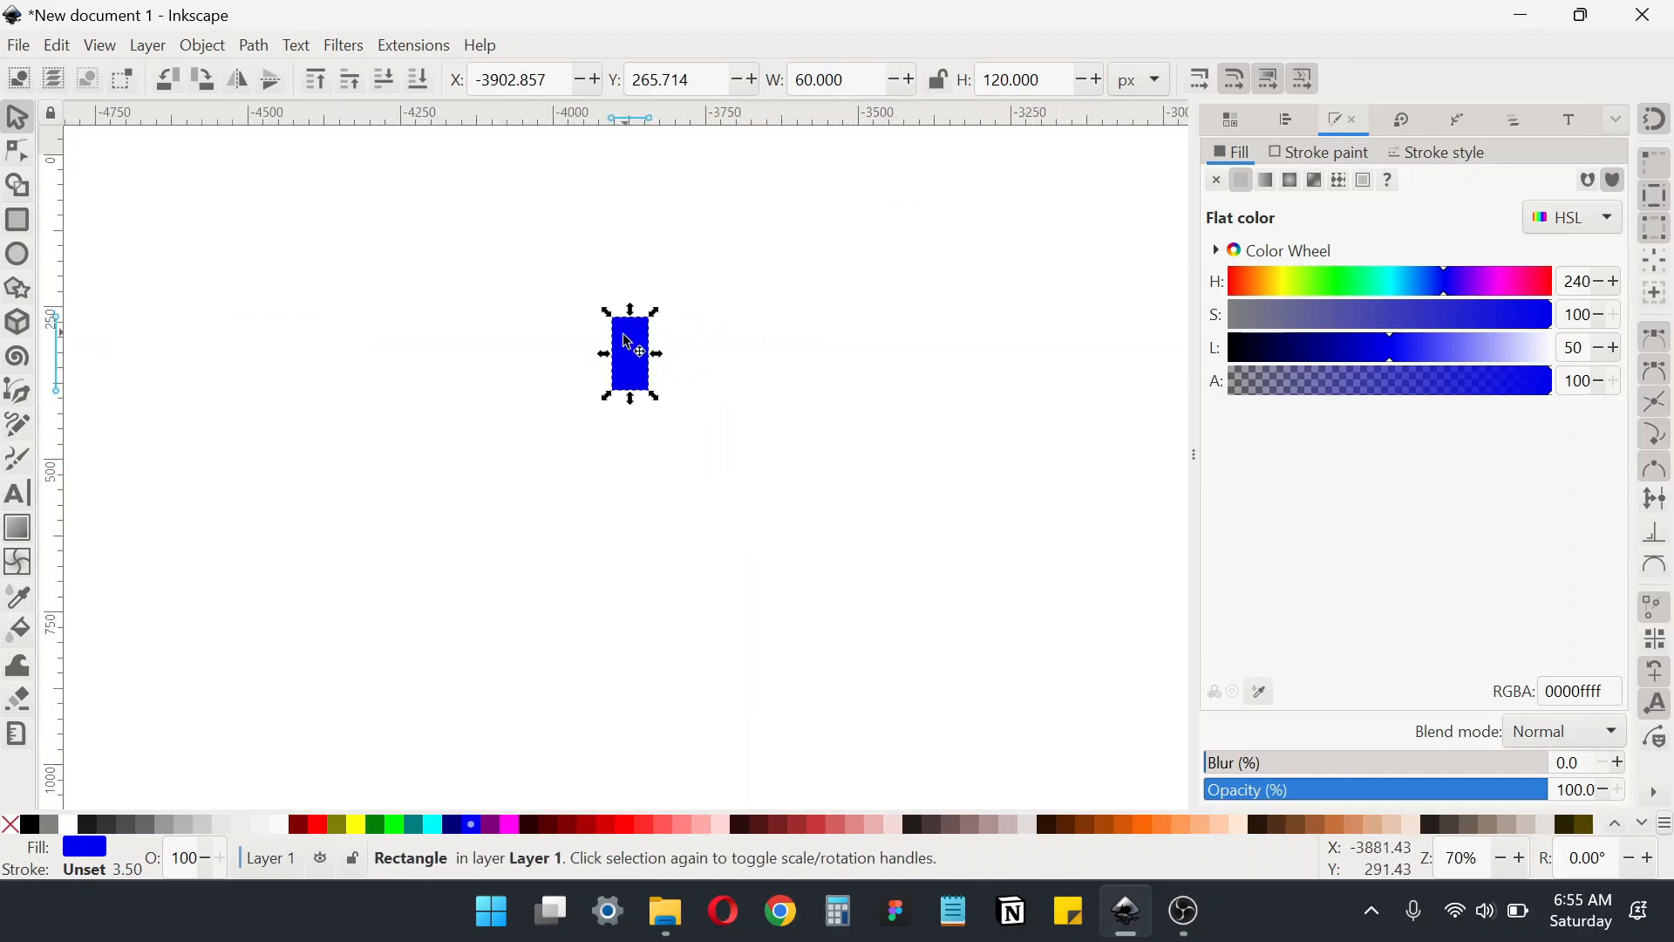
left_click_drag(683, 358, 691, 439)
scroll(705, 377, "up", 1)
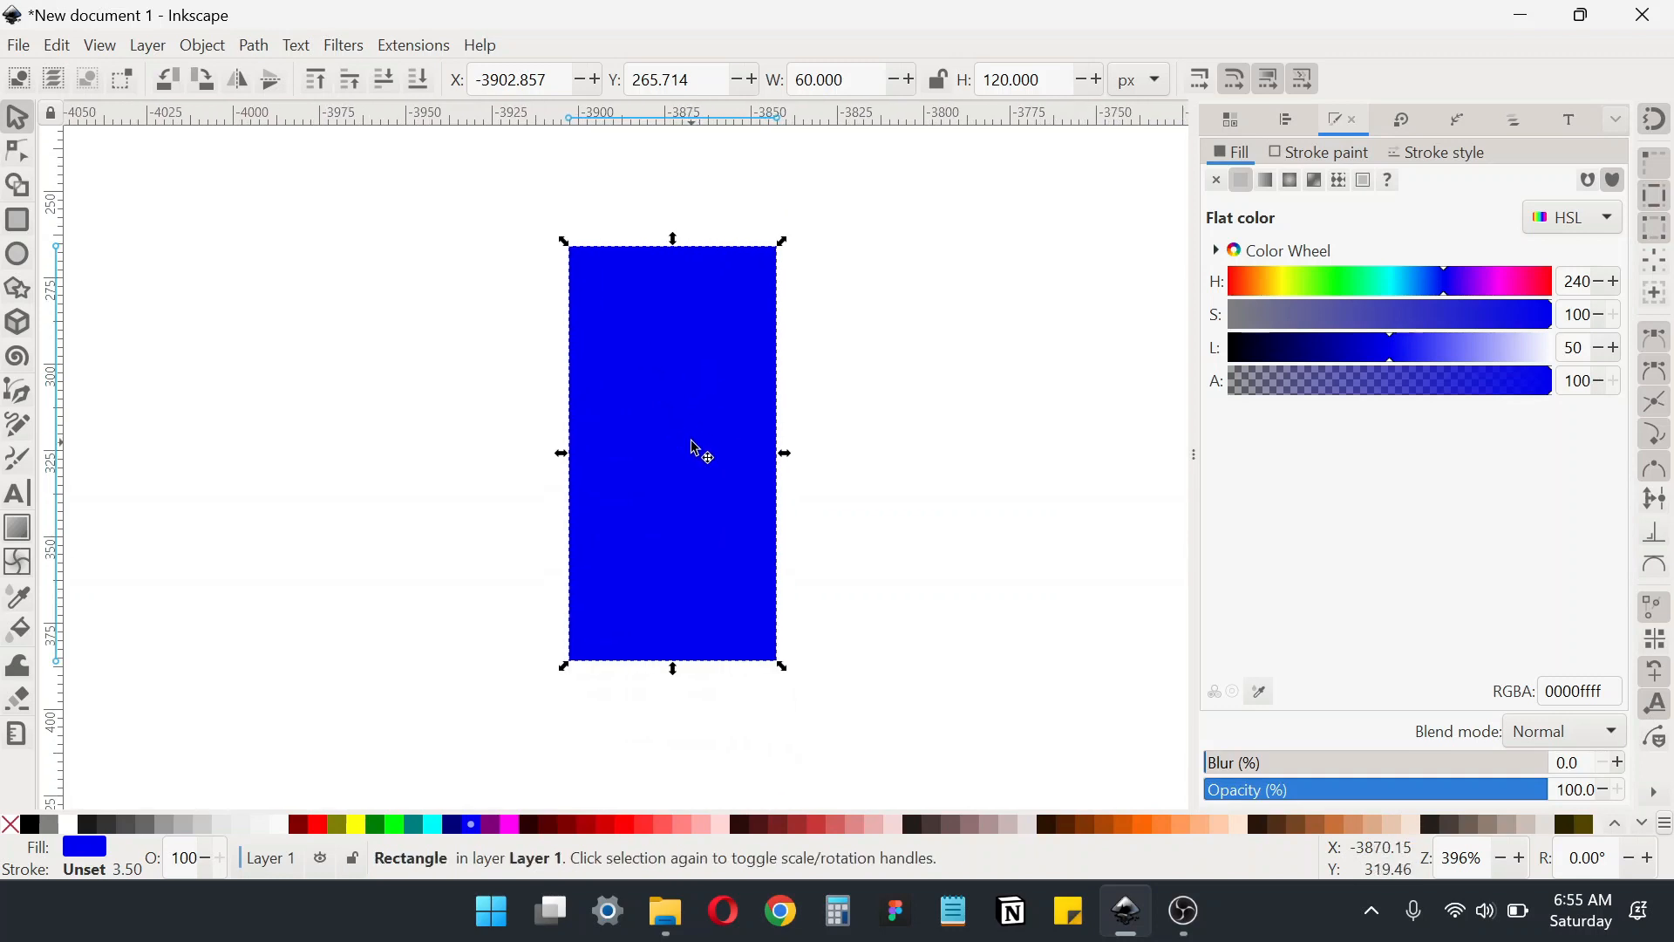
left_click(1580, 797)
key("ctrl+a")
type("45")
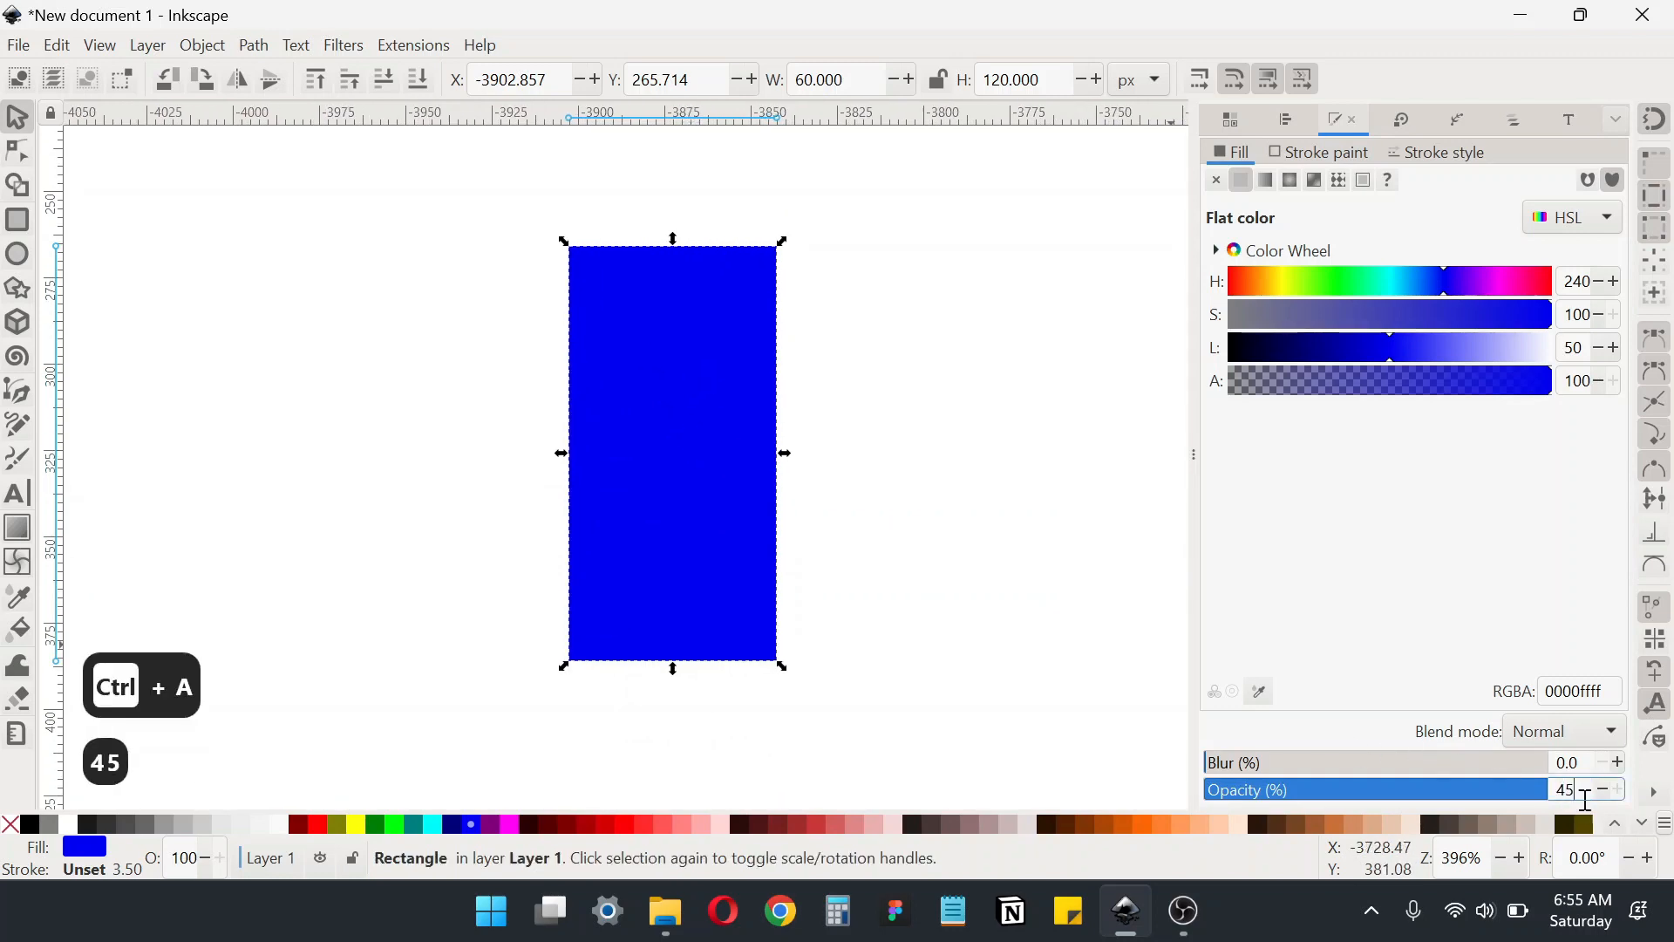
key("Return")
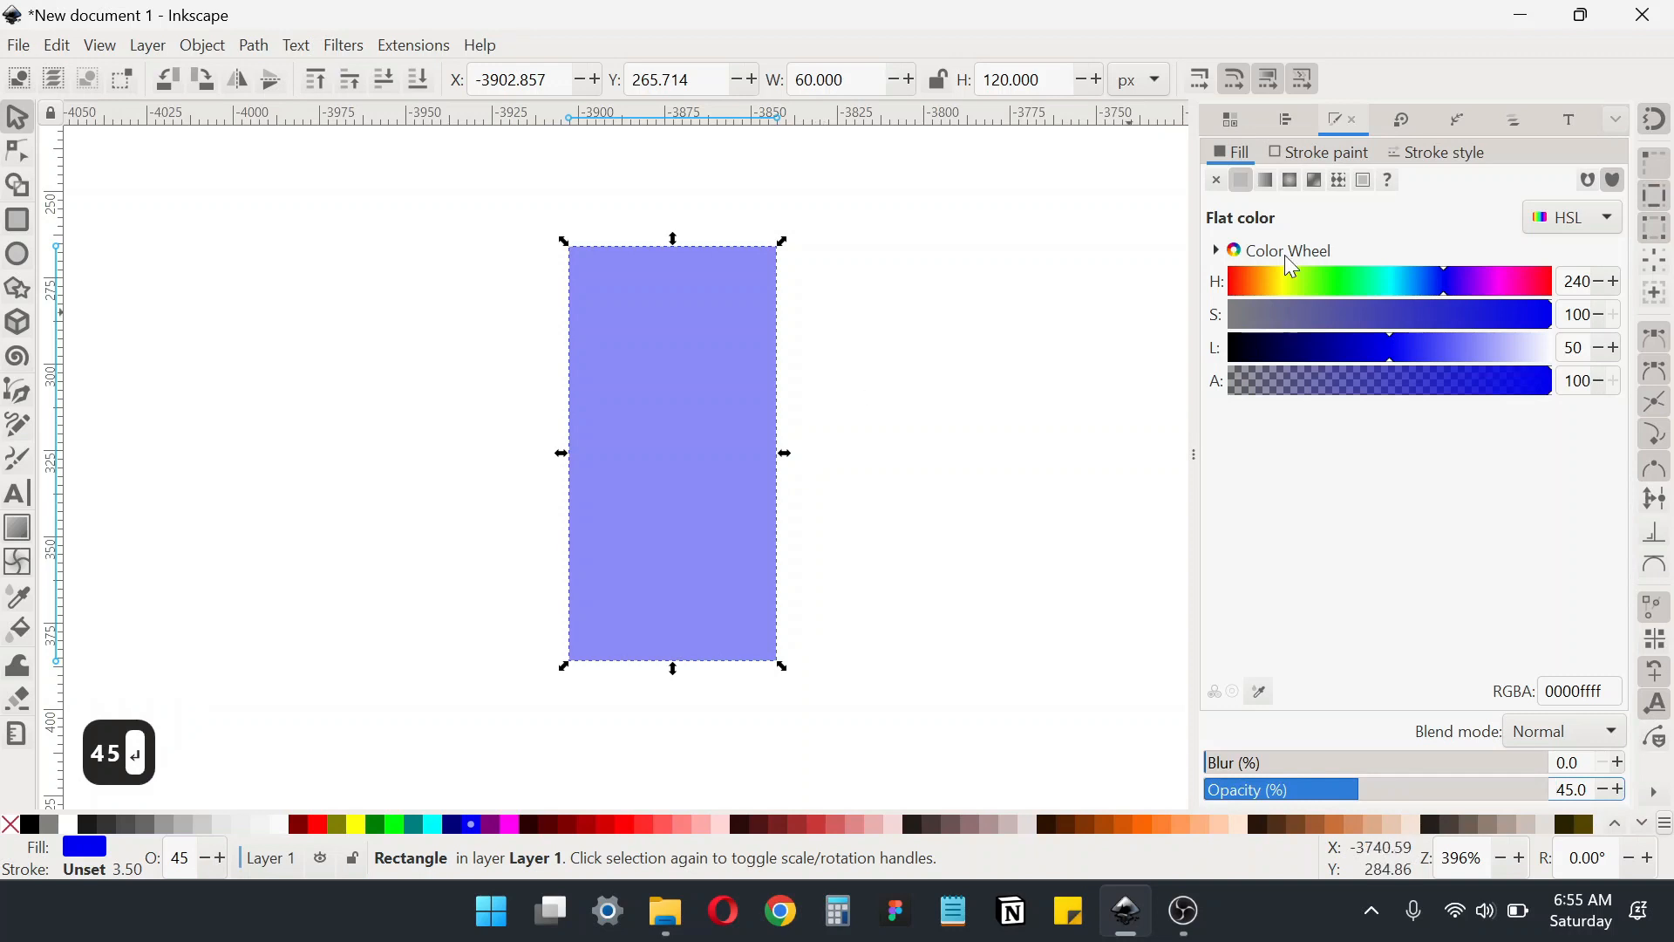
left_click(1299, 152)
left_click(1219, 182)
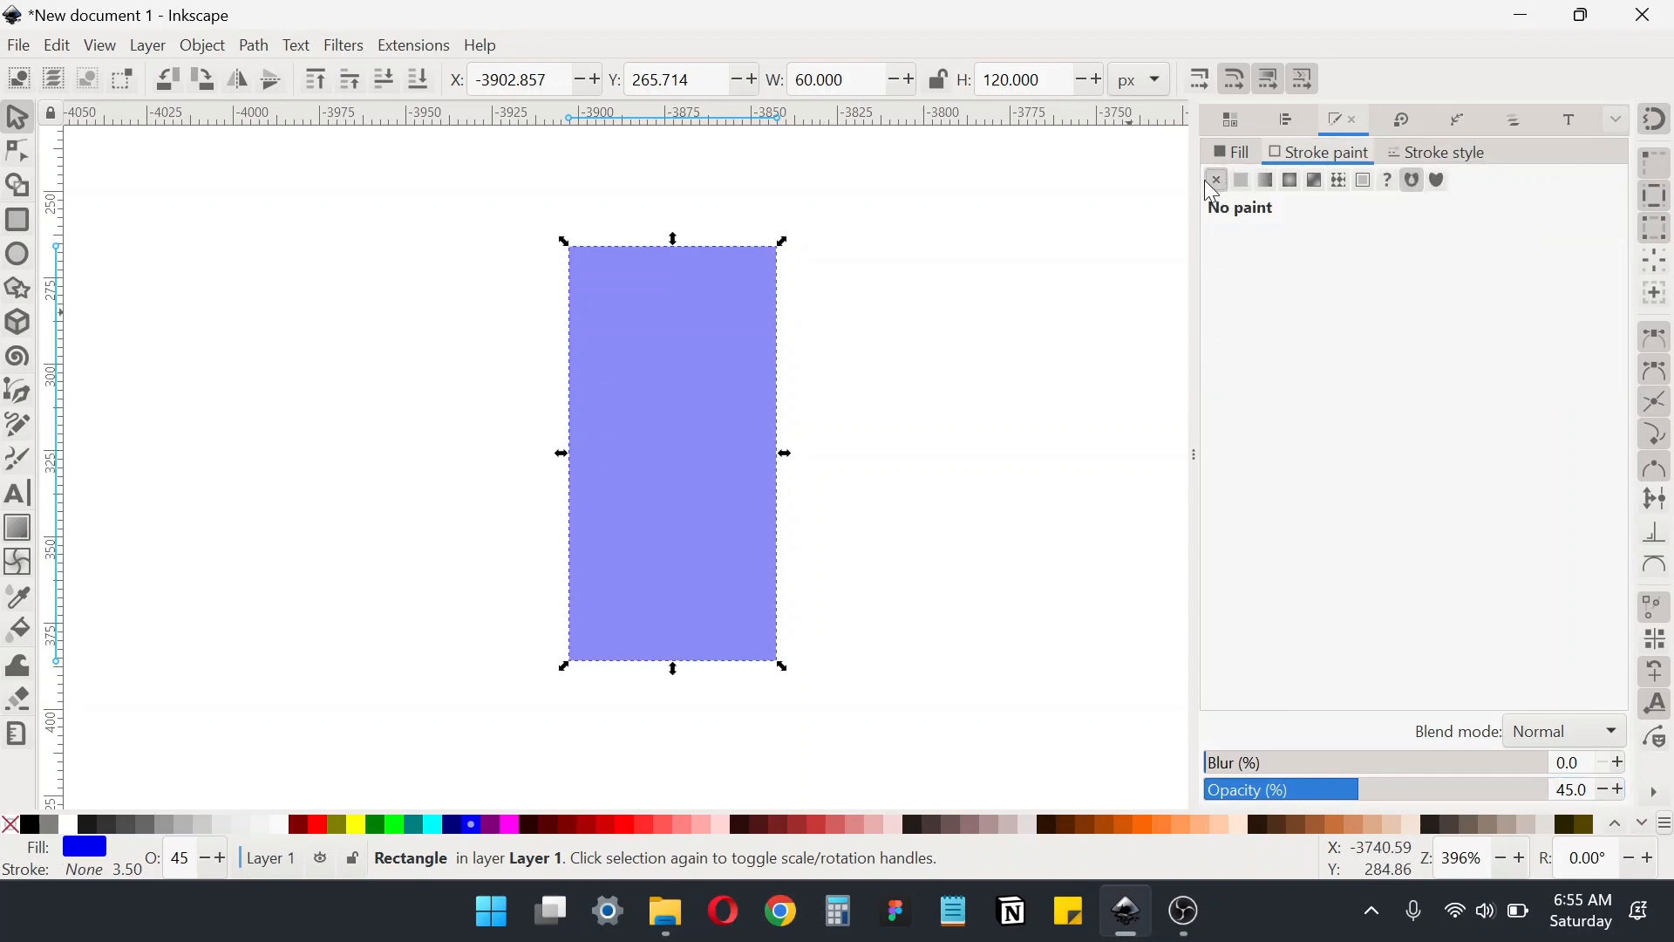
left_click(948, 301)
Round the rectangle's corners with horizontal and vertical radii of 18 px
left_click(675, 386)
left_click(18, 225)
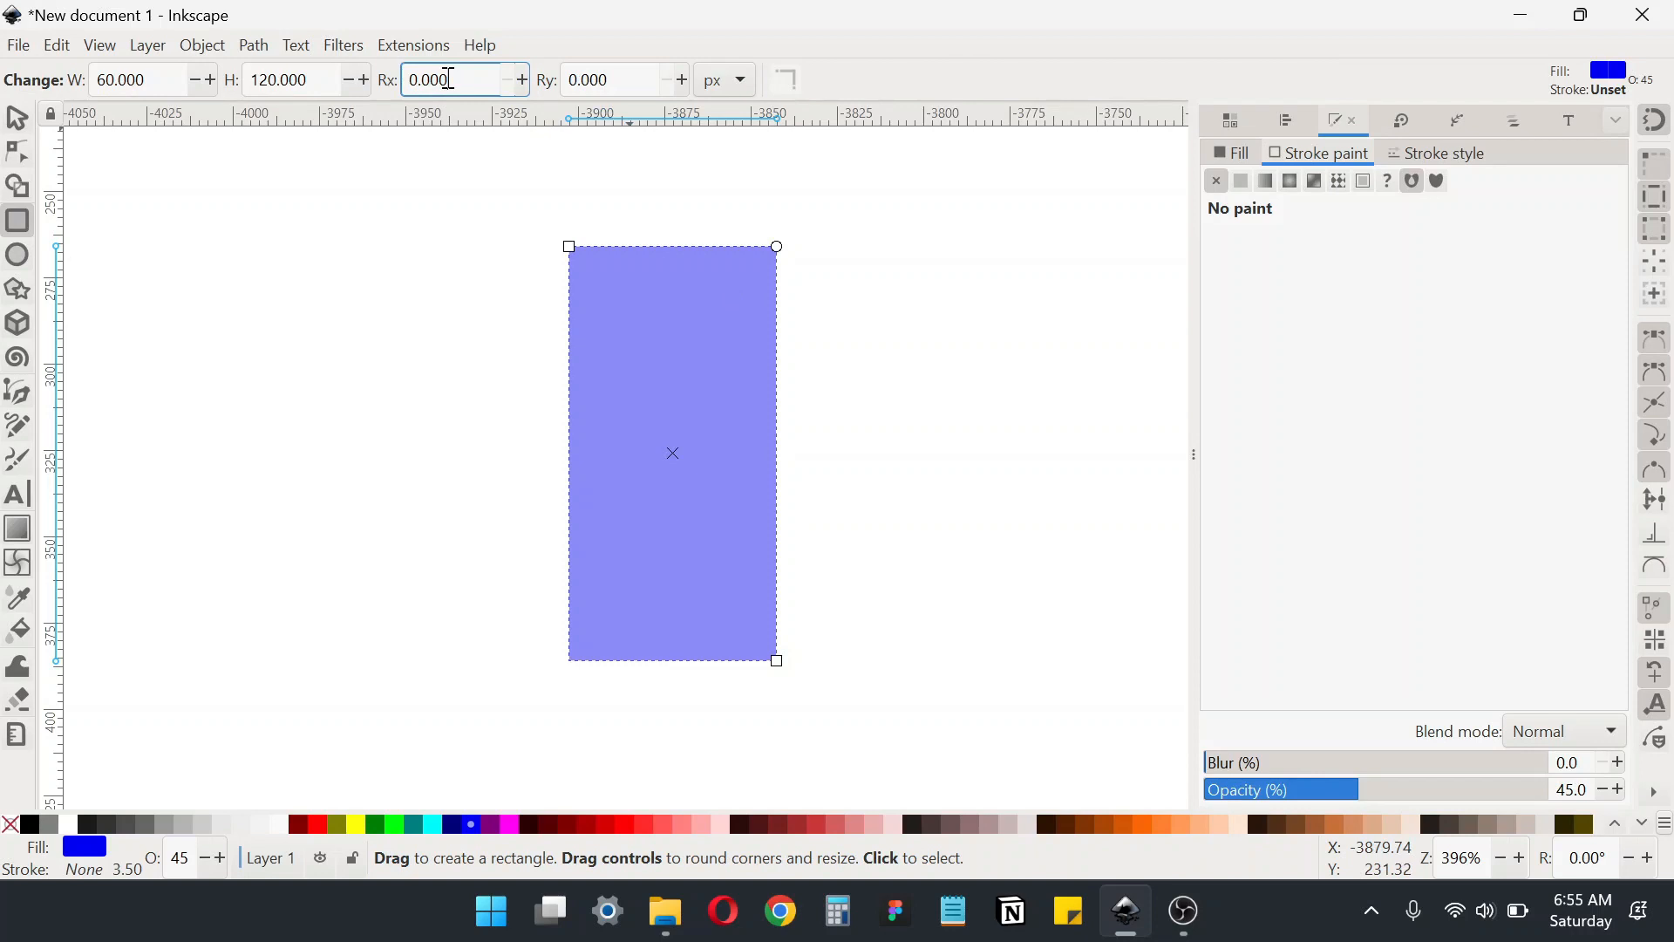
key("ctrl+a")
type("18")
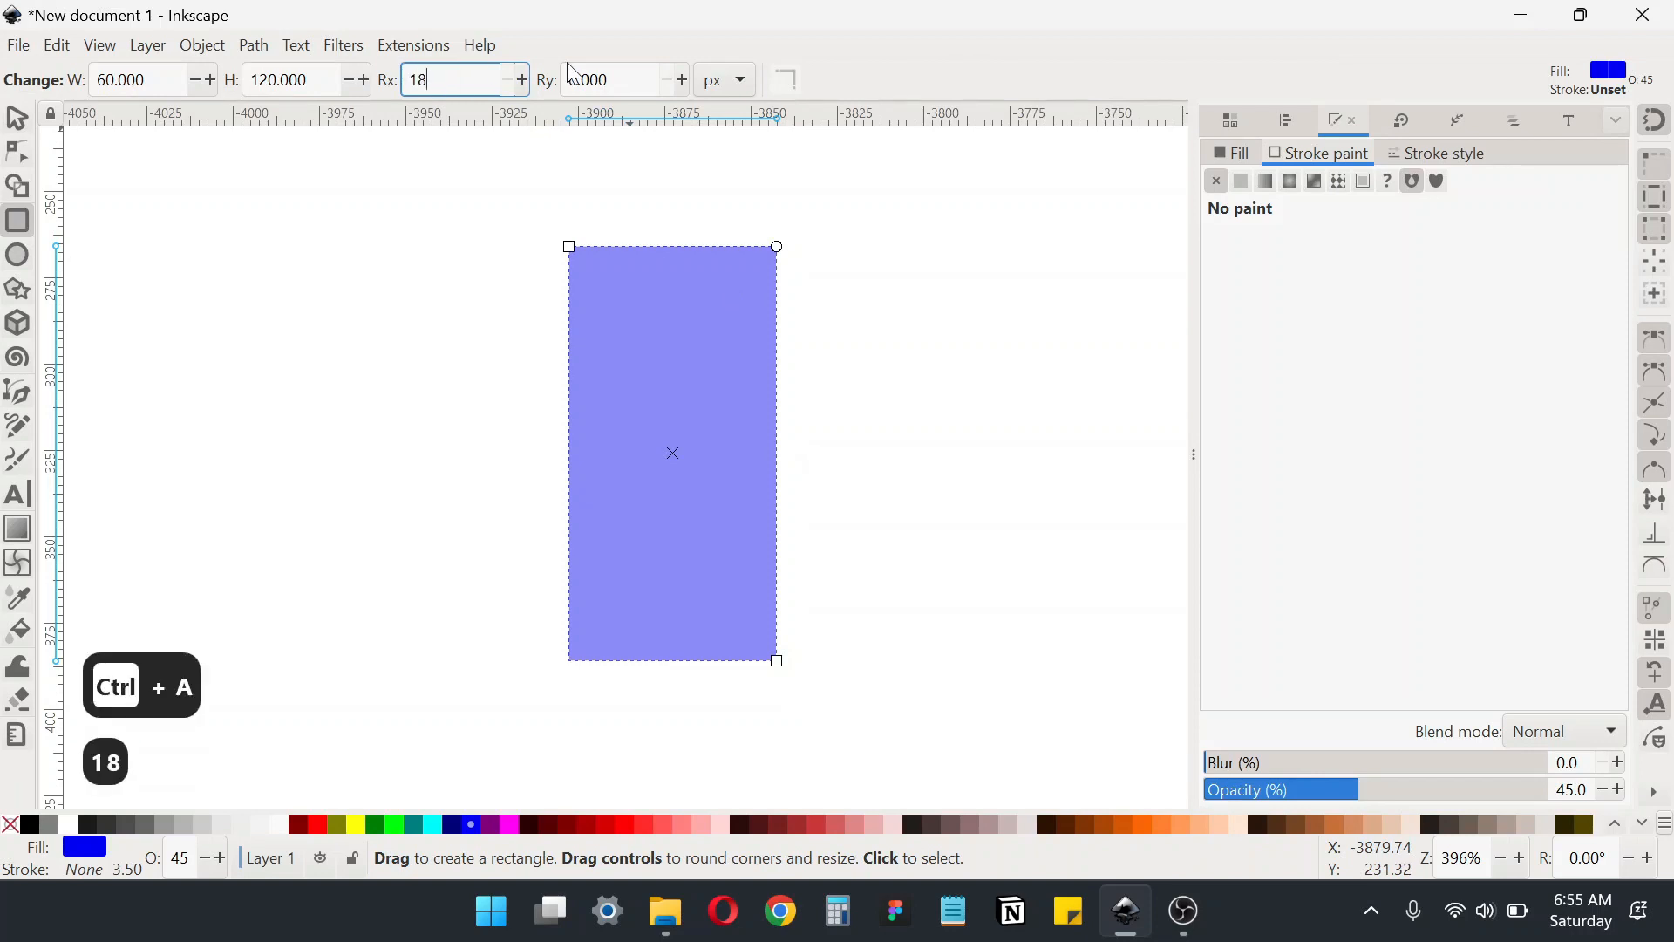
key("Tab")
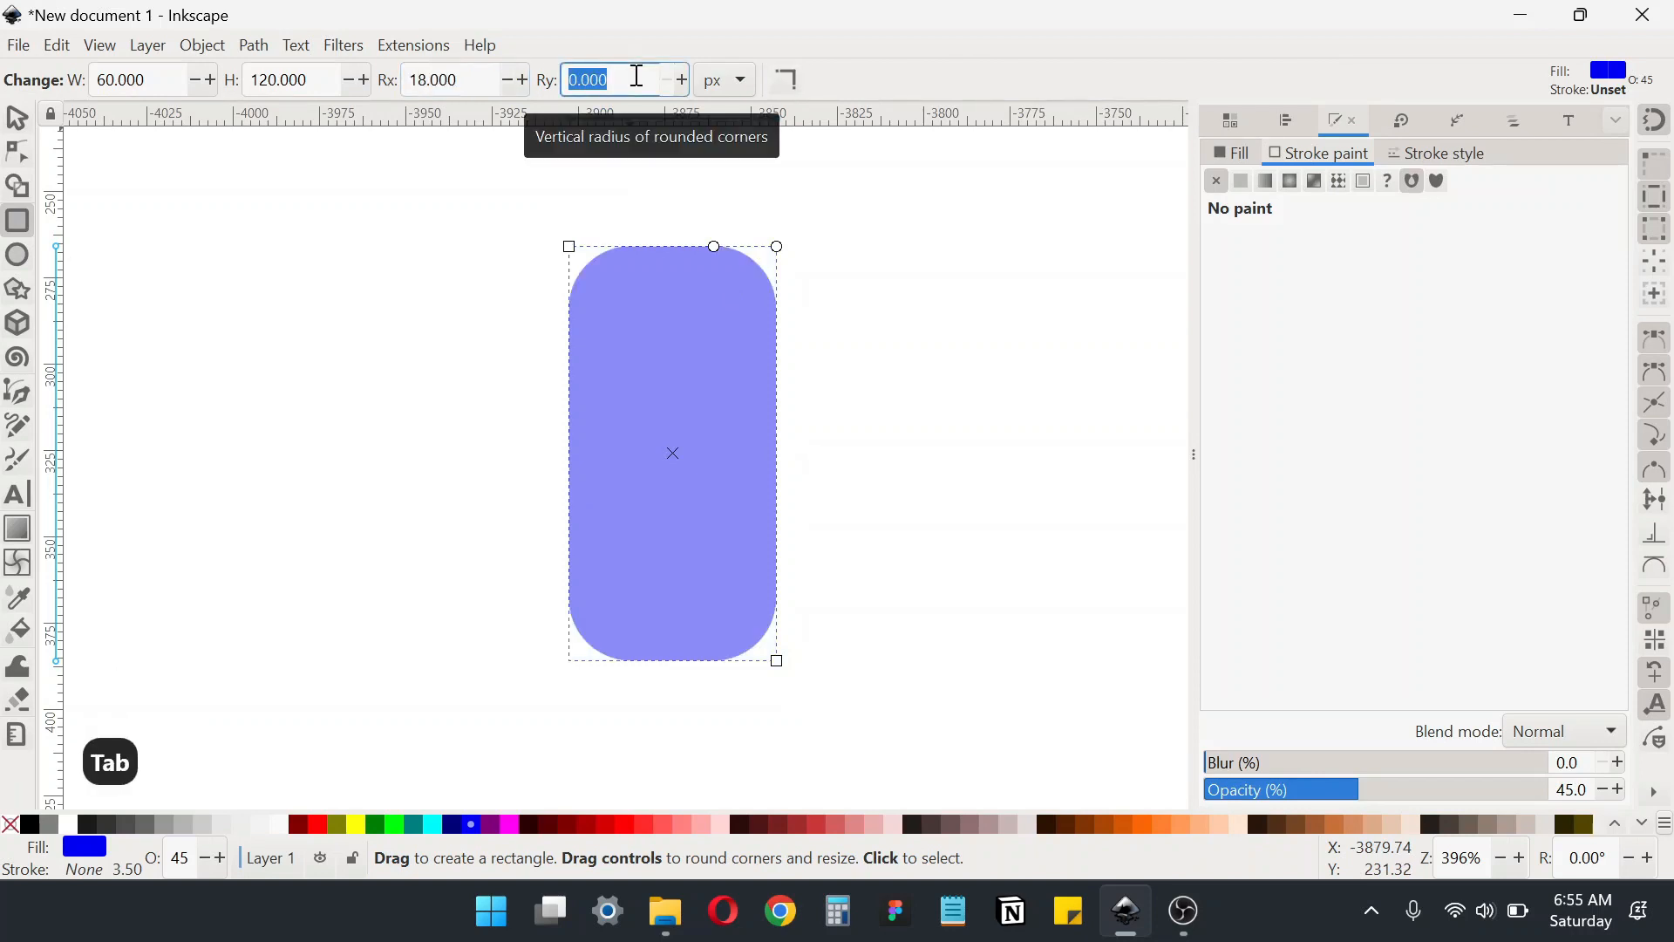
type("18")
key("Return")
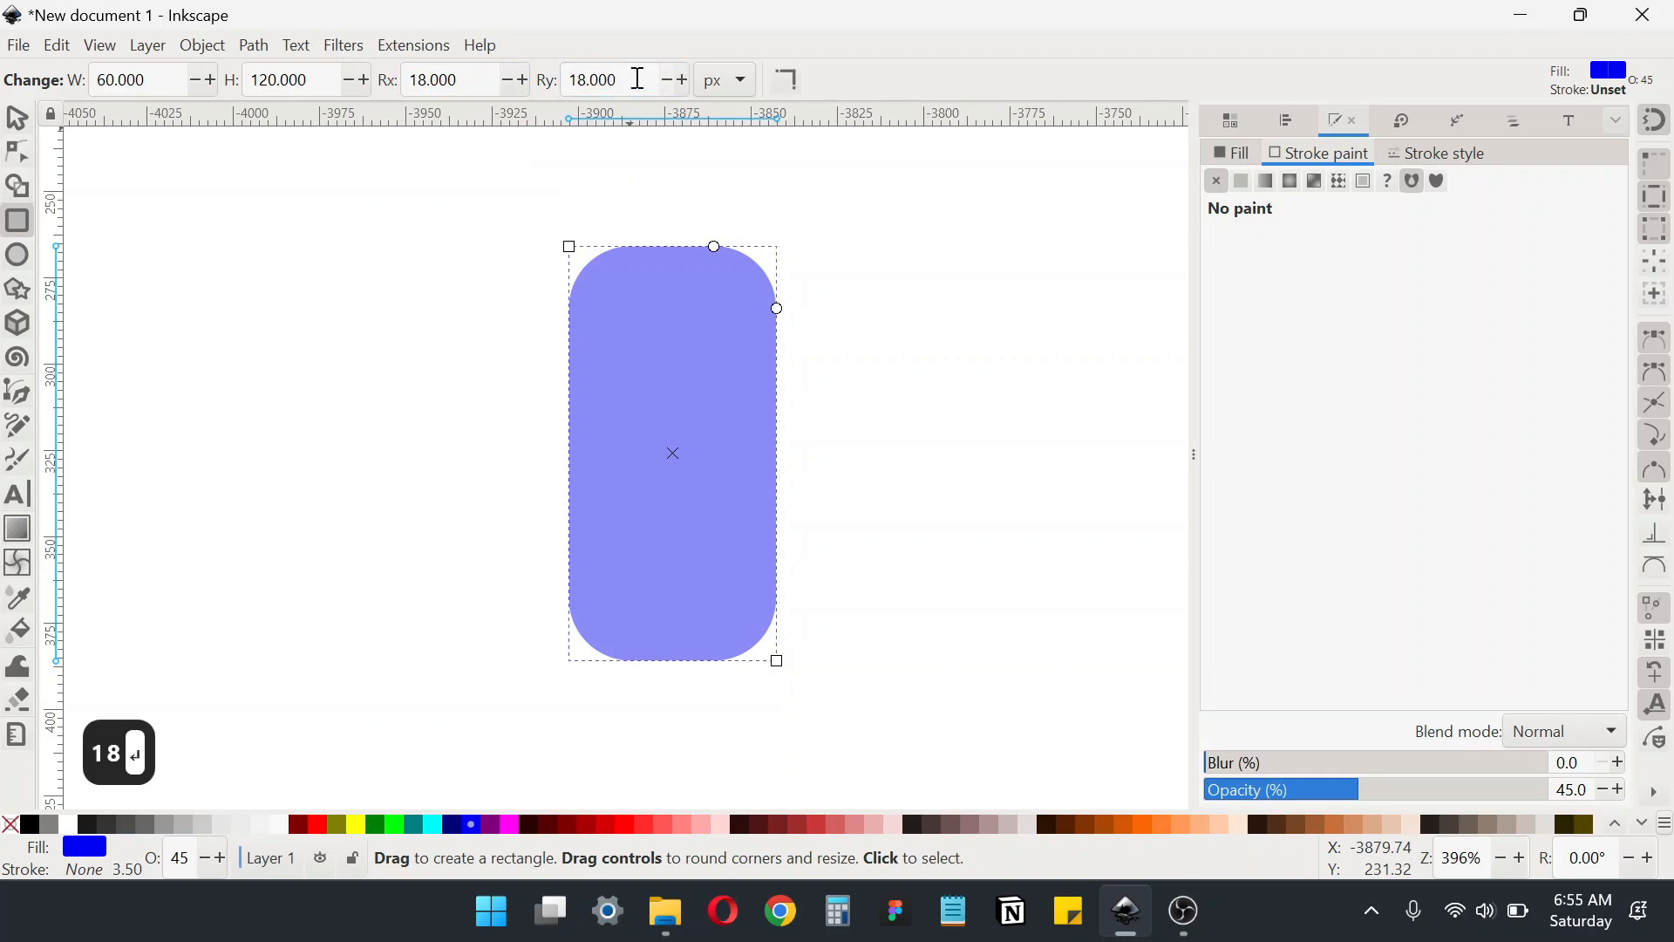
left_click(17, 117)
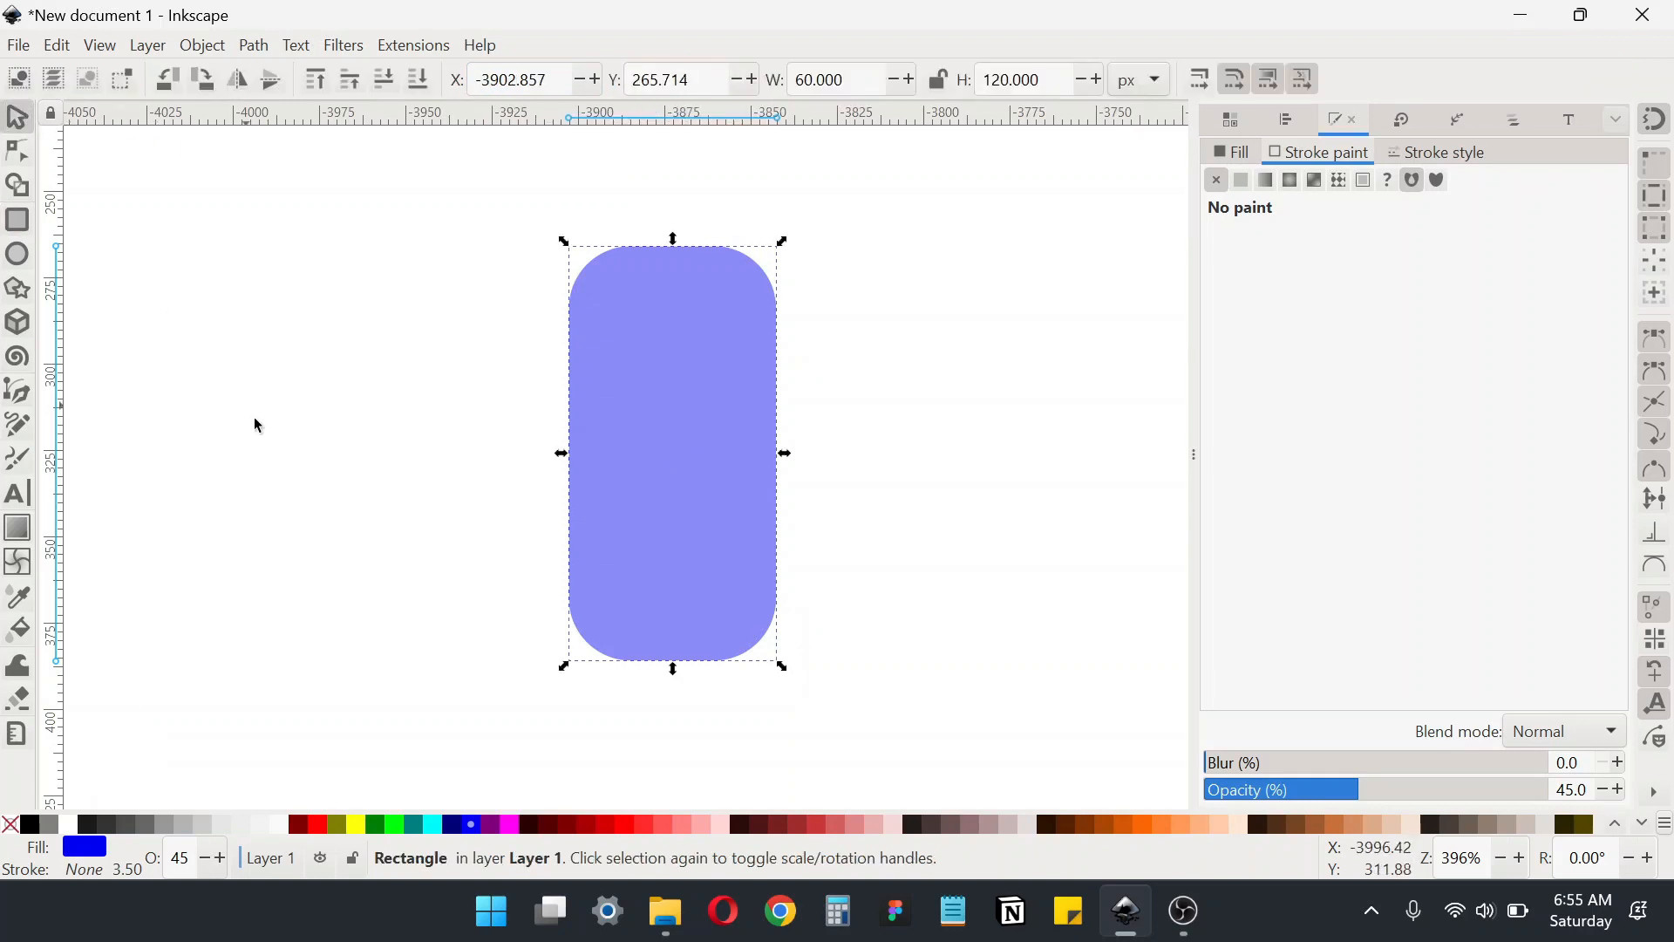
Duplicate the rounded rectangle and rotate the copy 90° clockwise to form a cross
key("Escape")
left_click(708, 438)
right_click(703, 342)
left_click(774, 440)
left_click(203, 85)
left_click(943, 345)
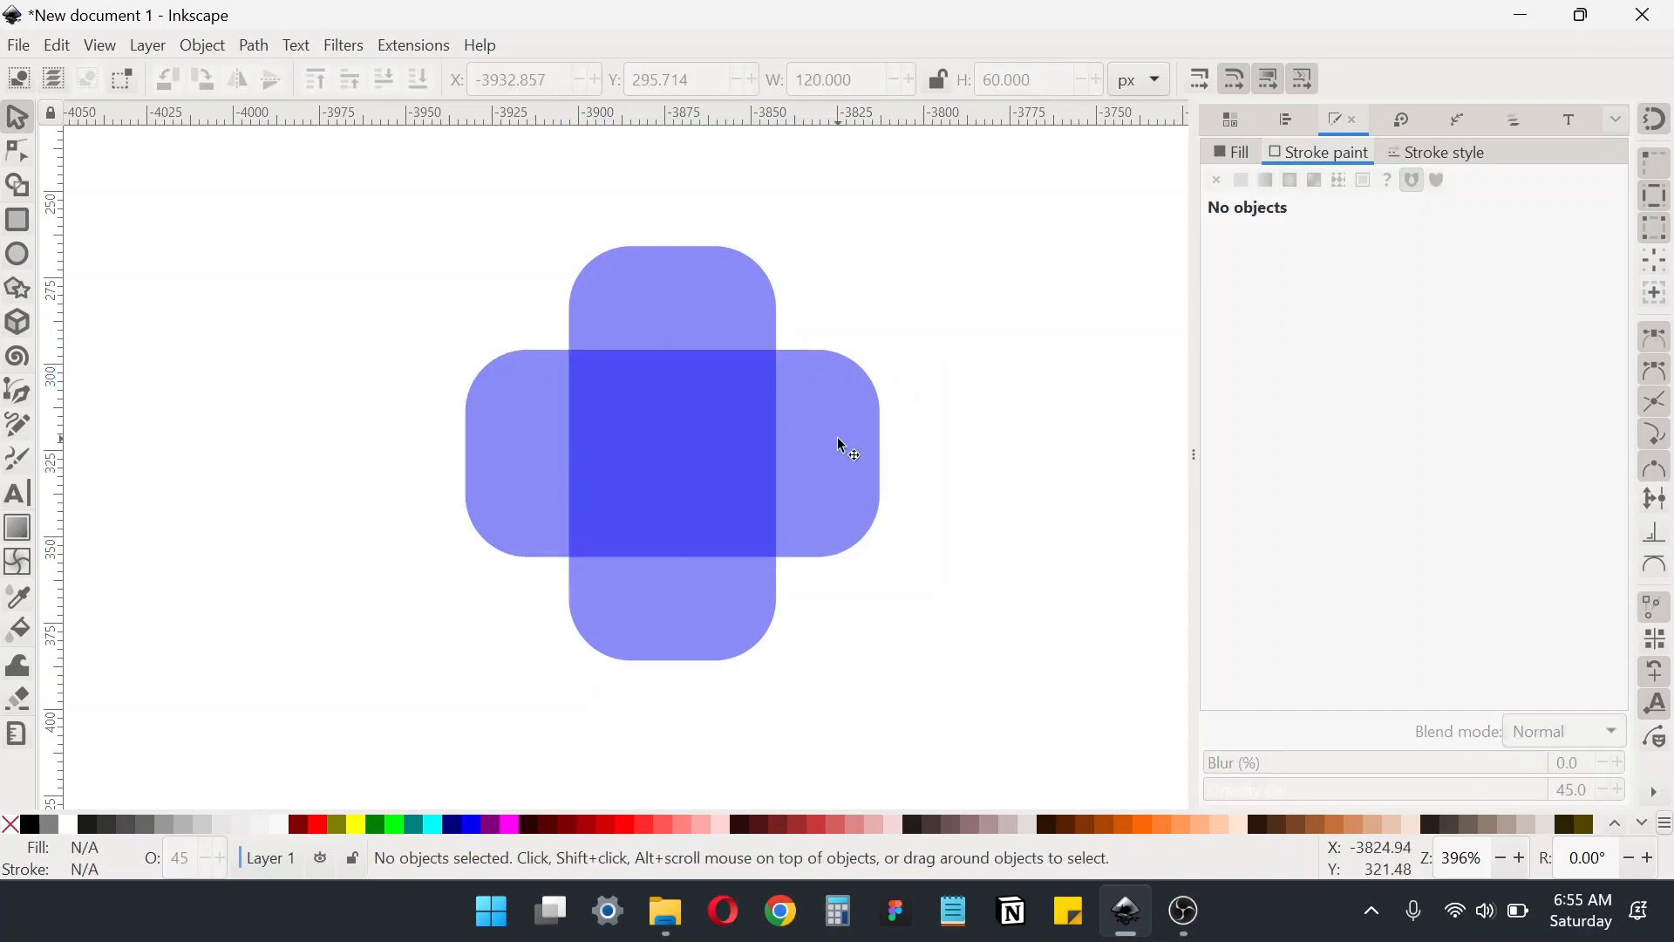
Set the opacity of both crossed rectangles to 35%
left_click(861, 448)
left_click(725, 284, "shift")
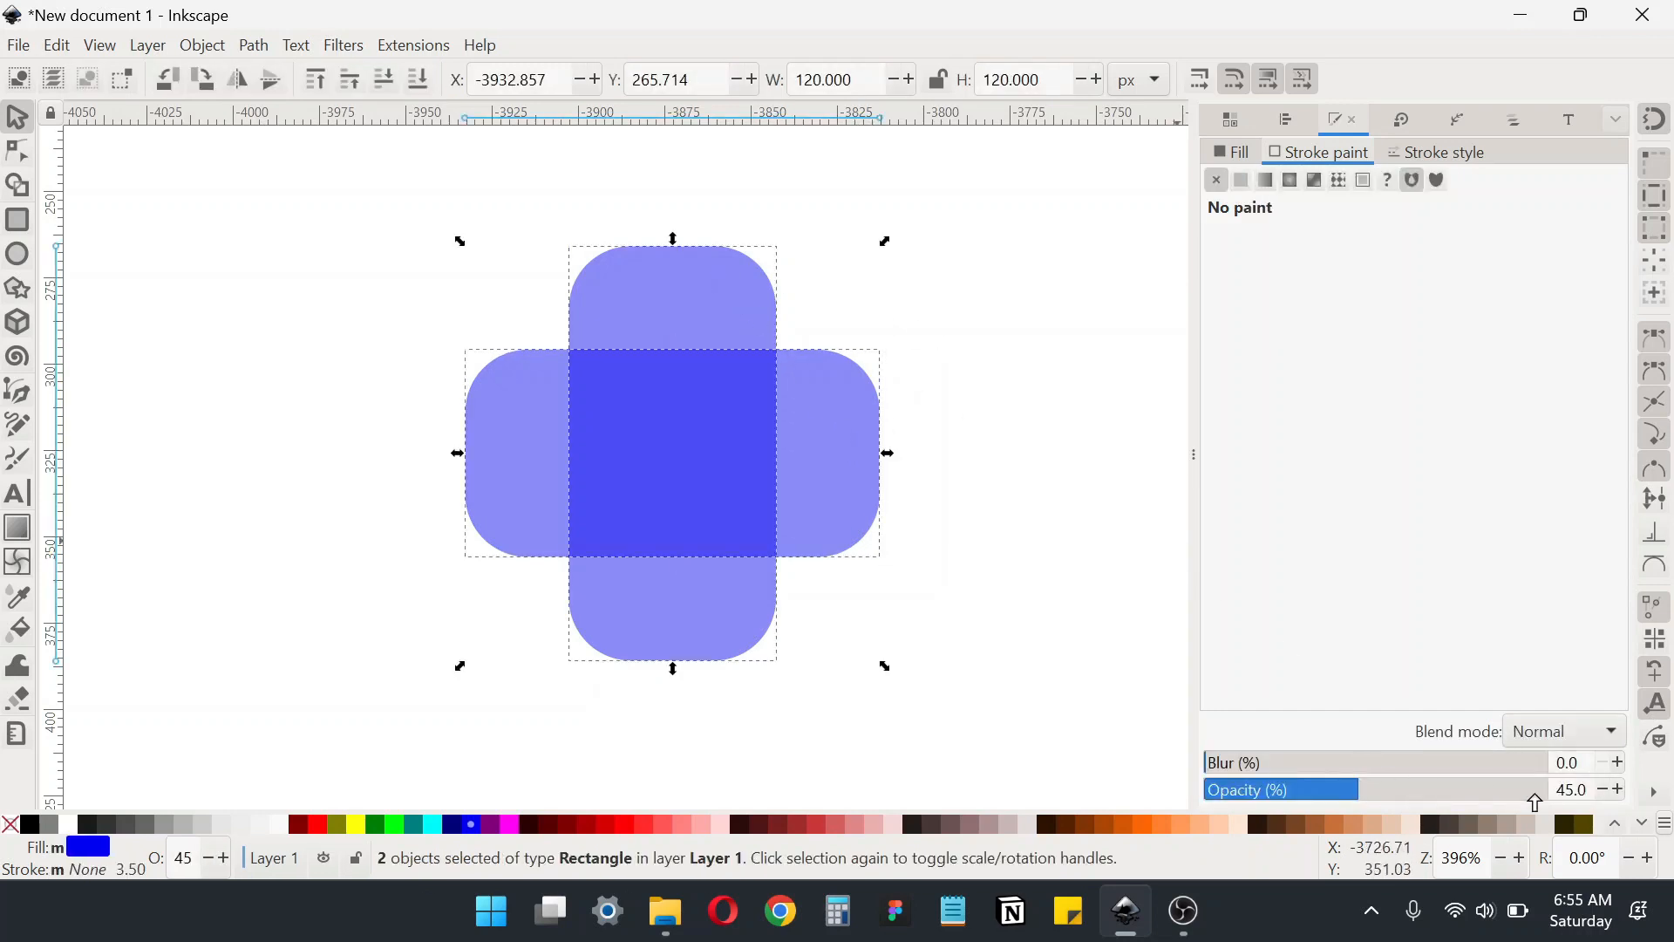
key("ctrl+a")
type("35")
key("Return")
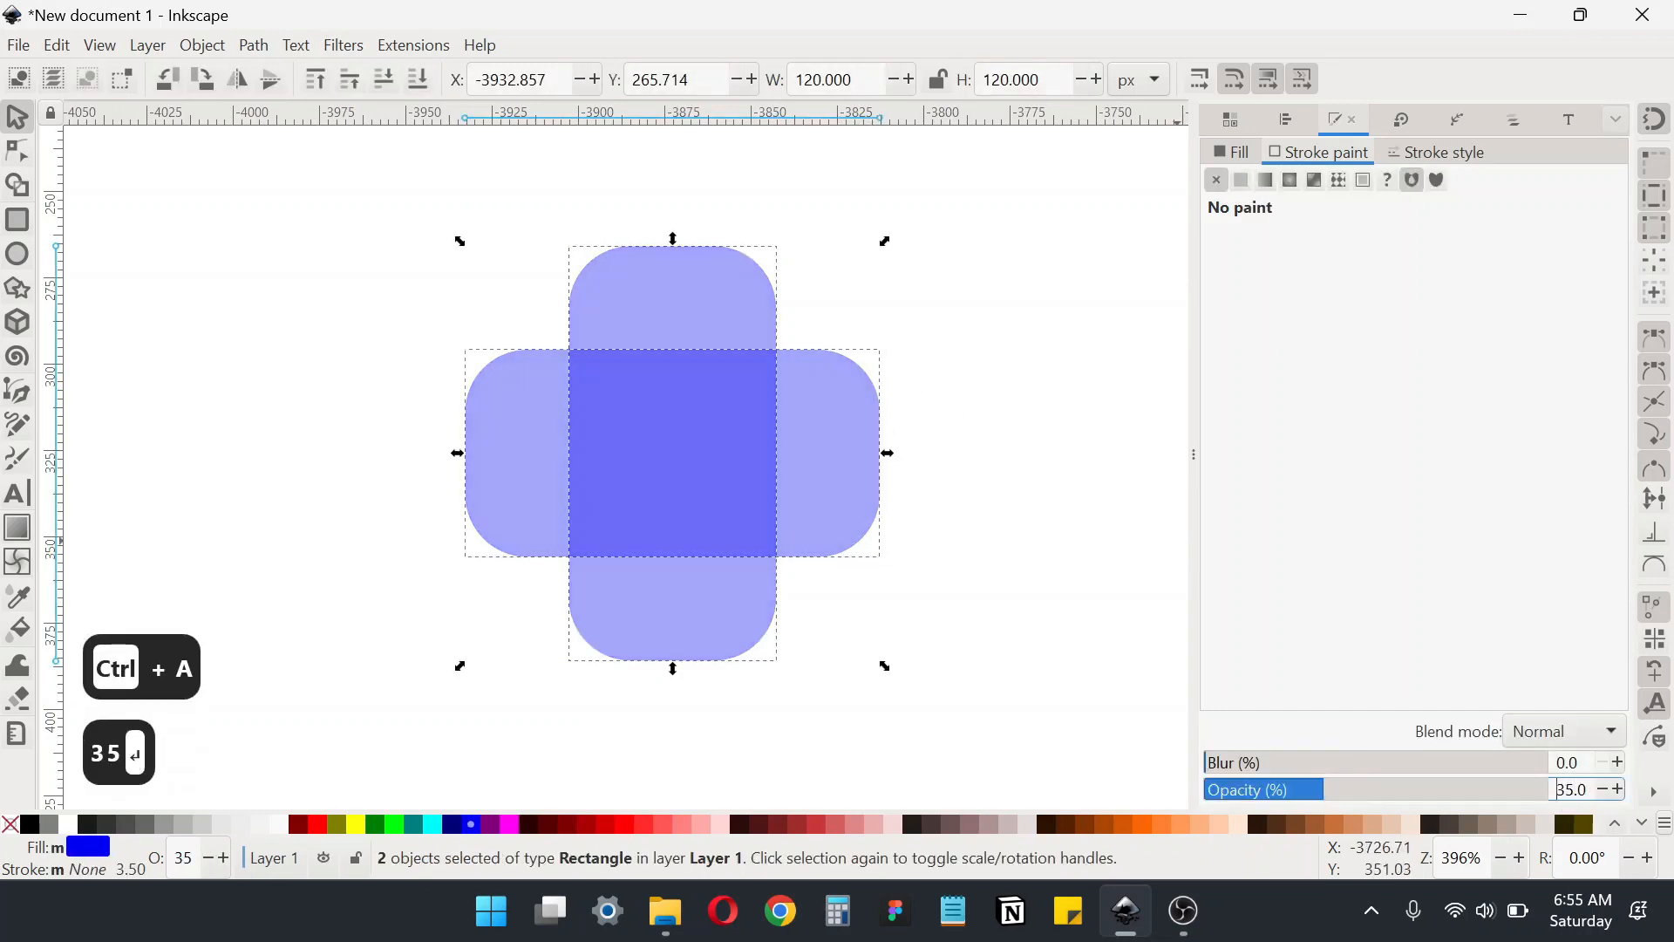
left_click(948, 480)
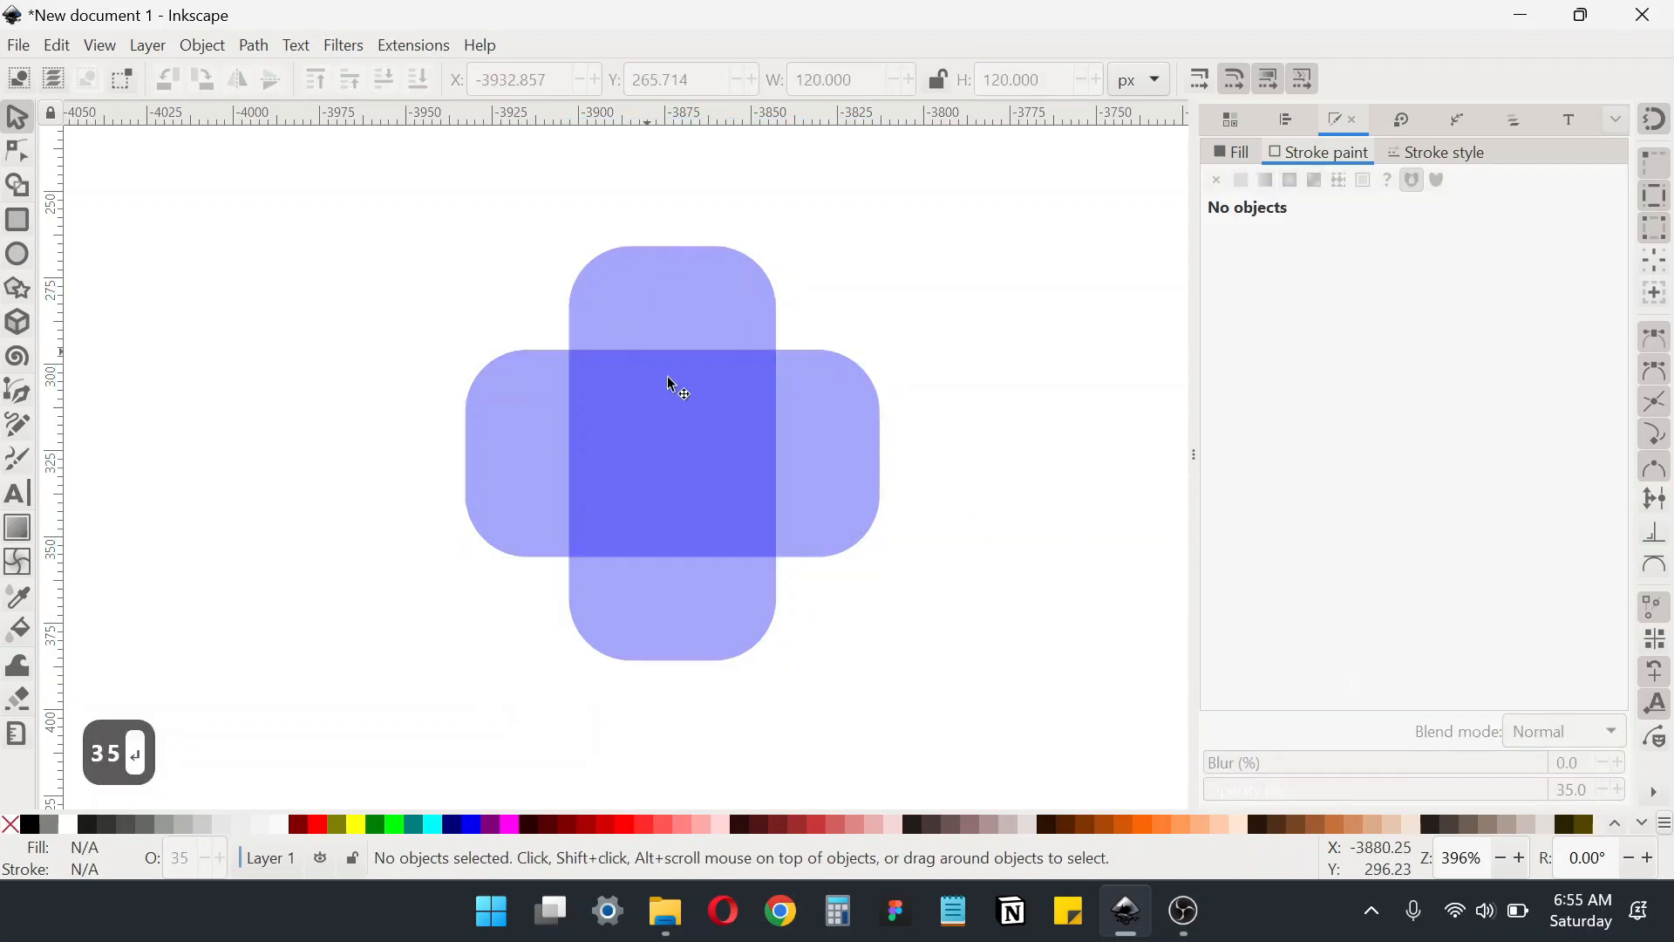
Turn off bounding box snapping and add a horizontal and a vertical guide through the centre of the cross
left_click(1658, 171)
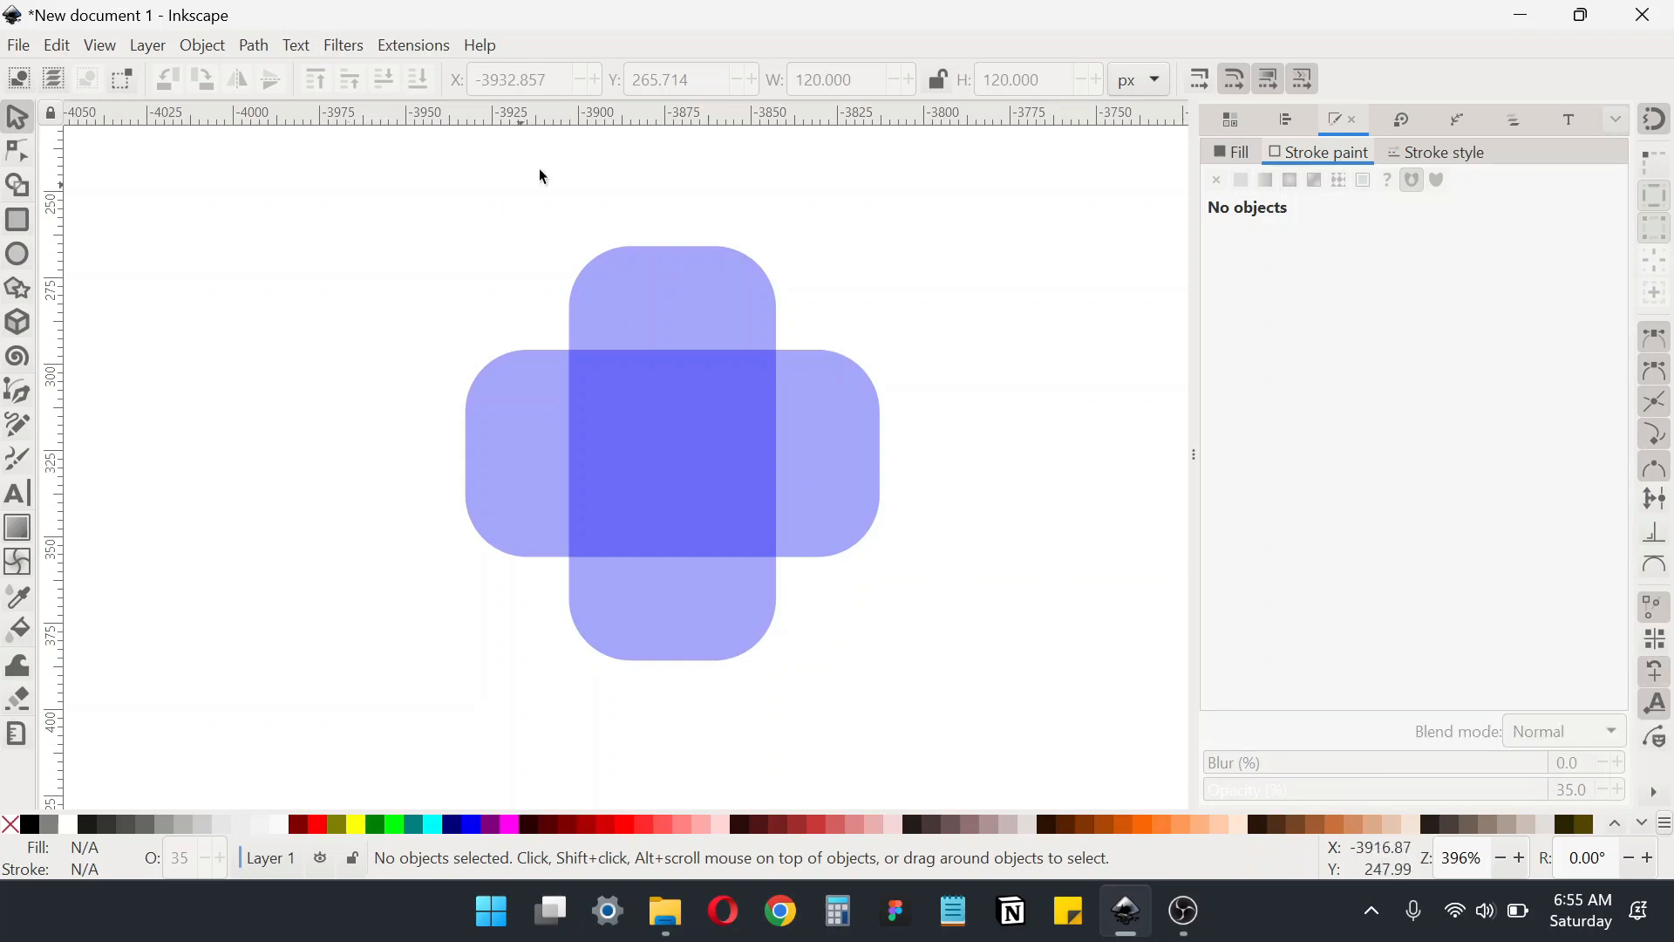
left_click_drag(649, 166, 681, 479)
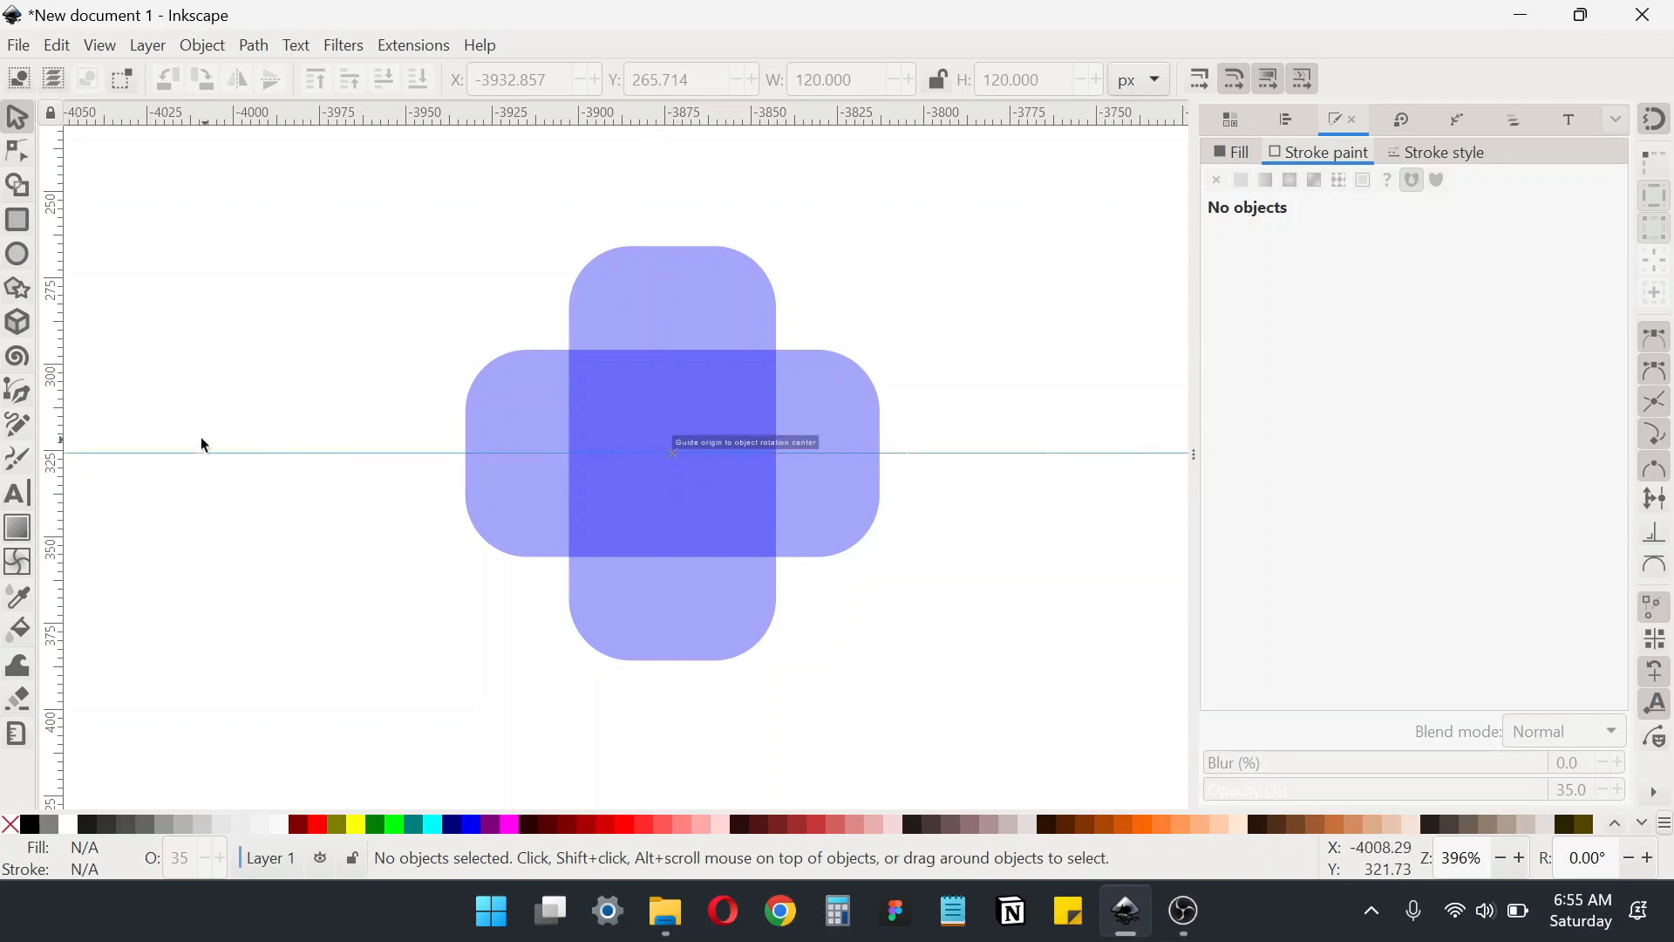
left_click_drag(56, 409, 681, 458)
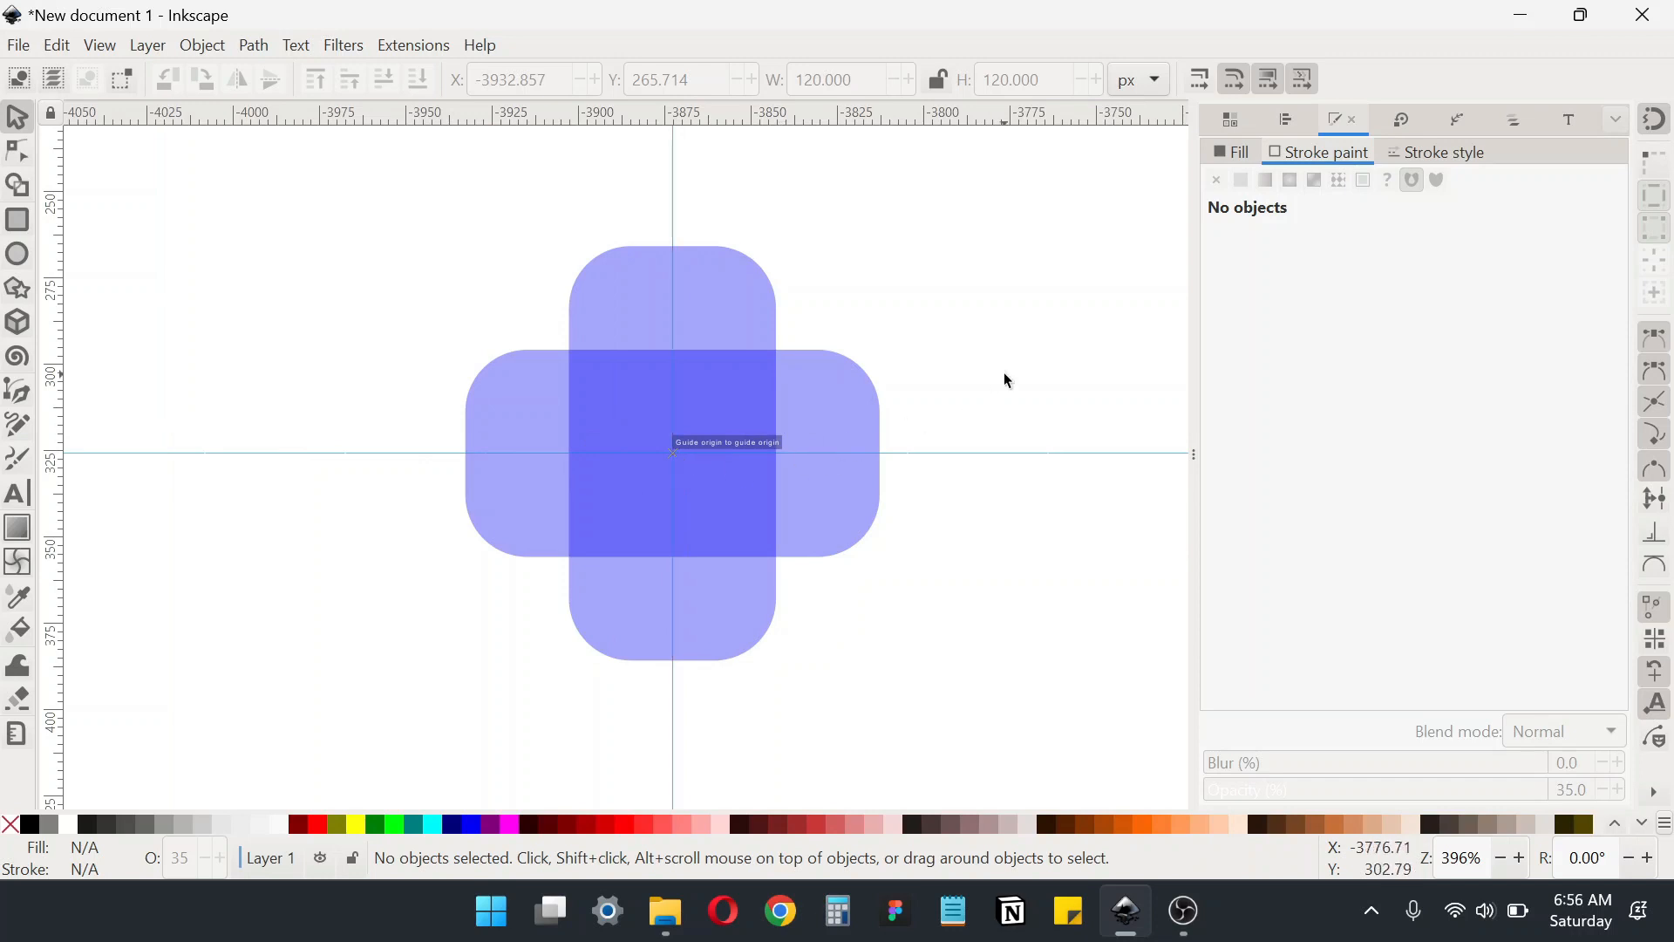
Change the fill of the vertical and the horizontal rectangle to lime (#00FF00)
left_click(710, 314)
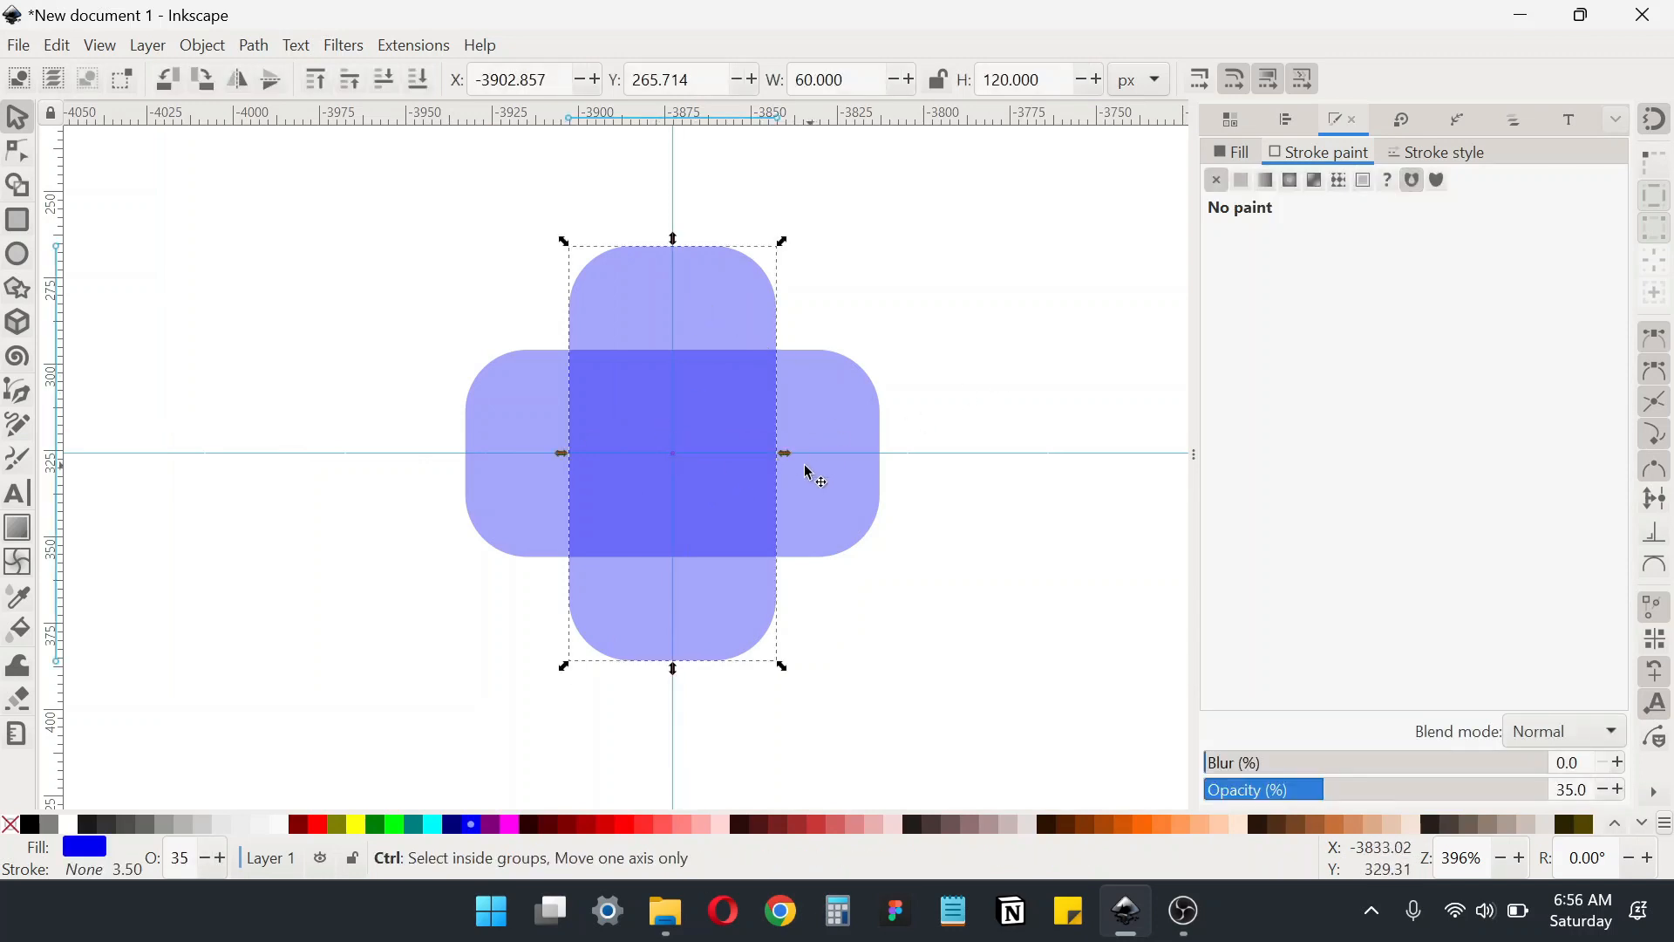
scroll(789, 470, "up", 1)
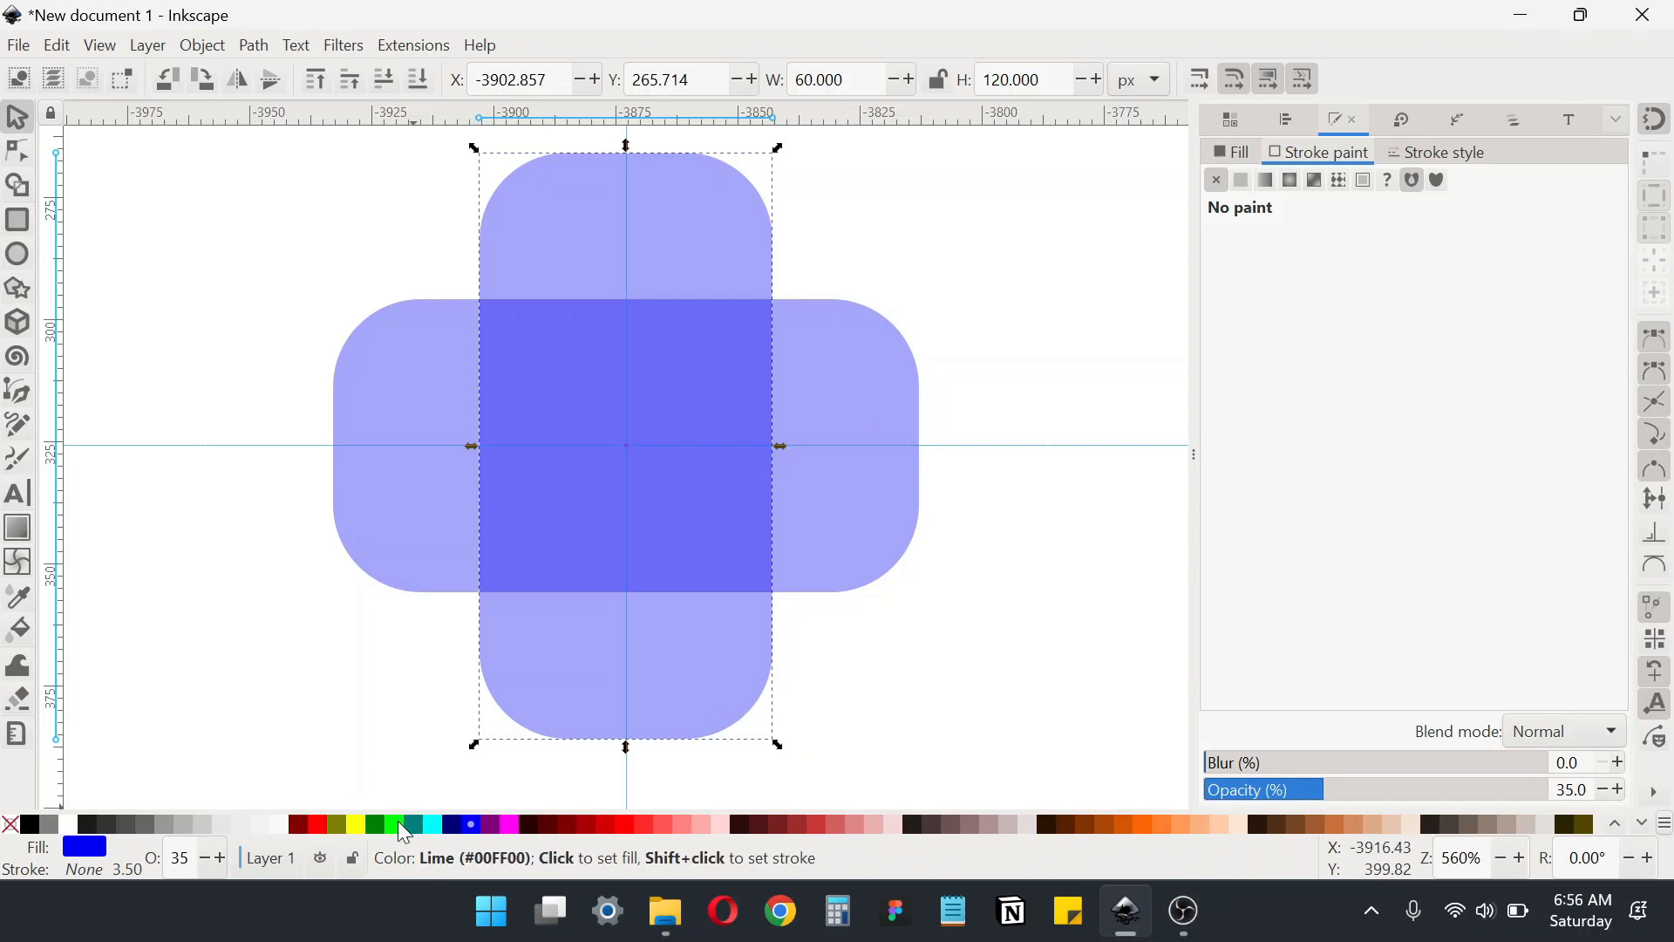
left_click(1000, 393)
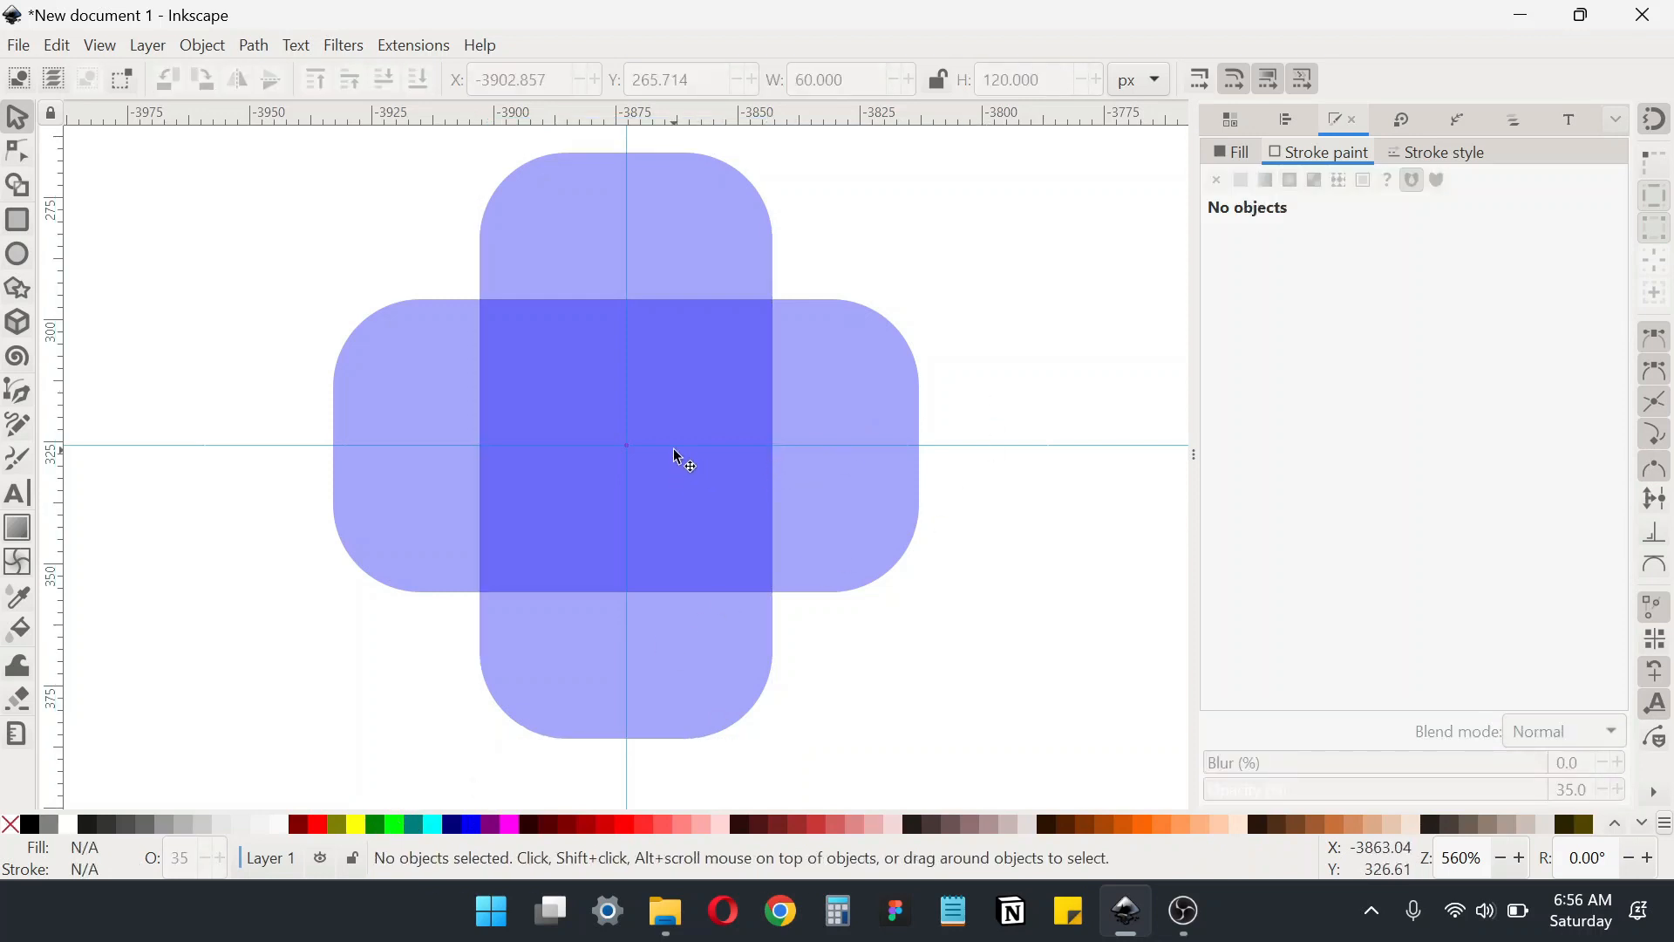
scroll(684, 458, "up", 1)
scroll(698, 500, "down", 1)
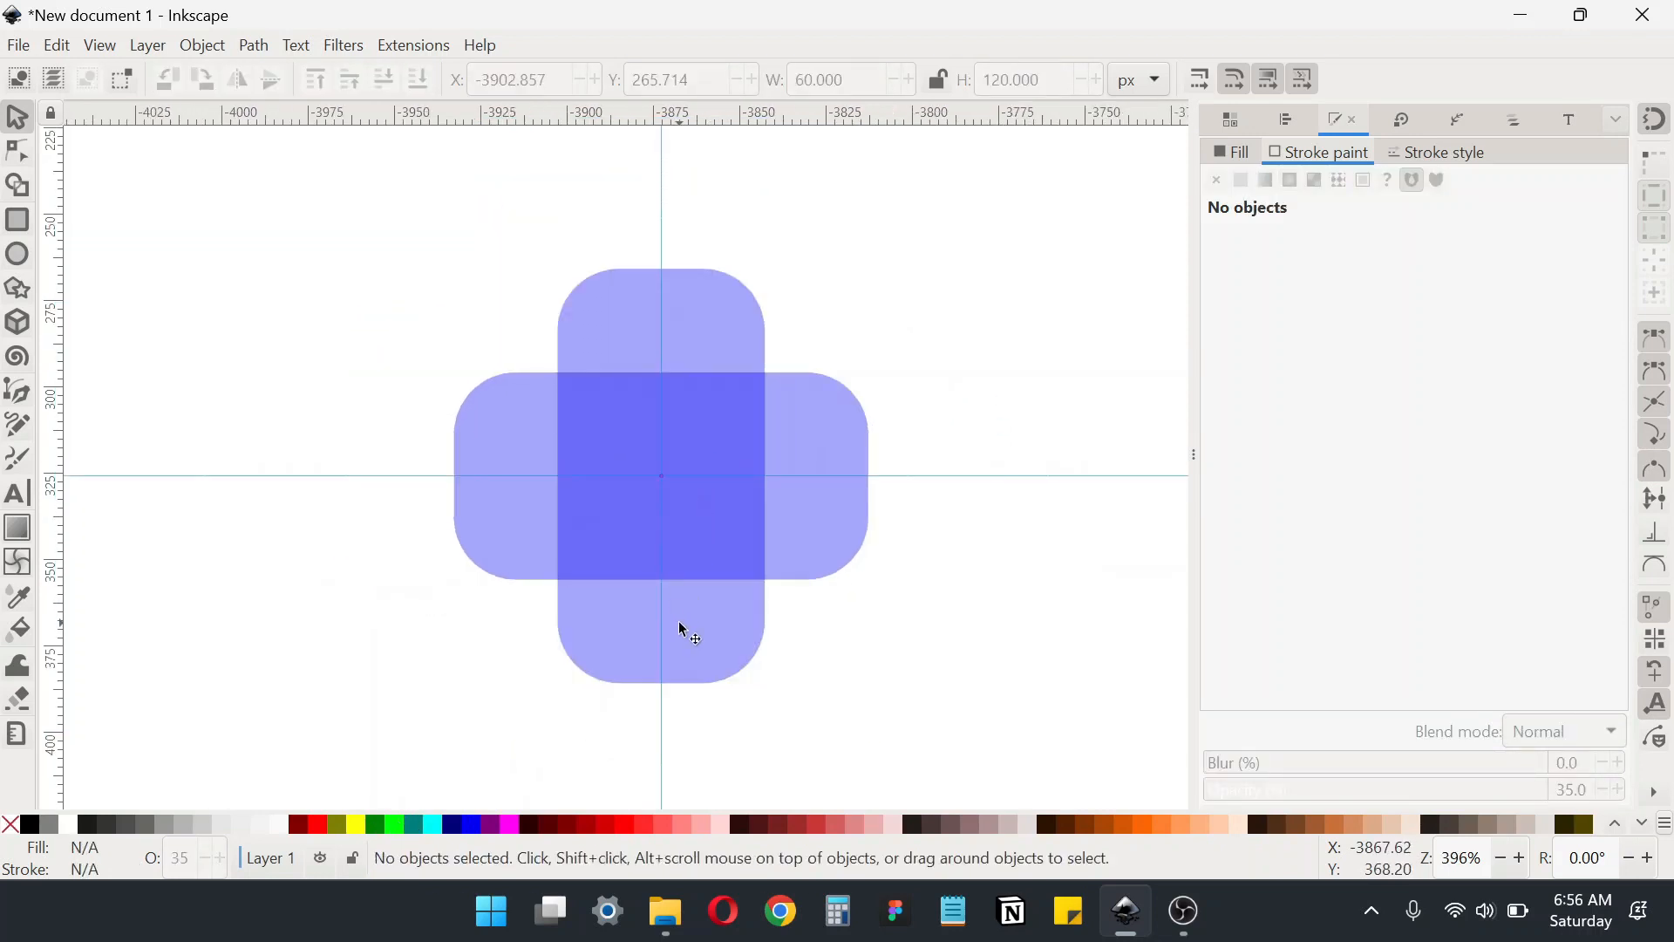
left_click(683, 630)
left_click(395, 823)
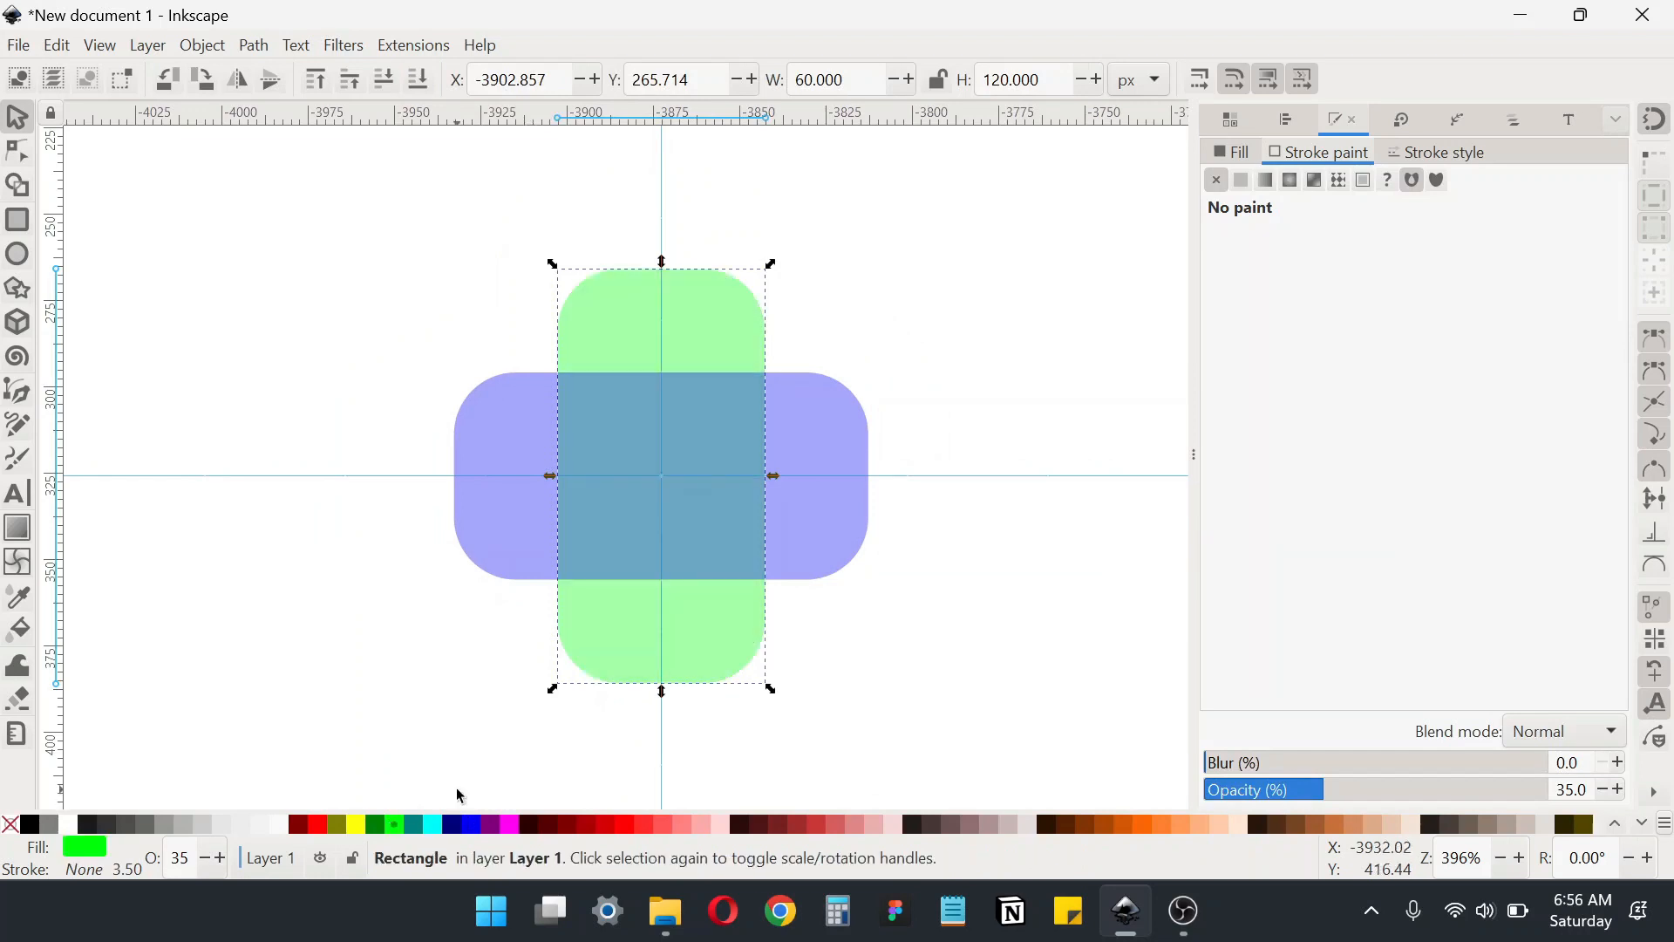
left_click(812, 692)
left_click(752, 473)
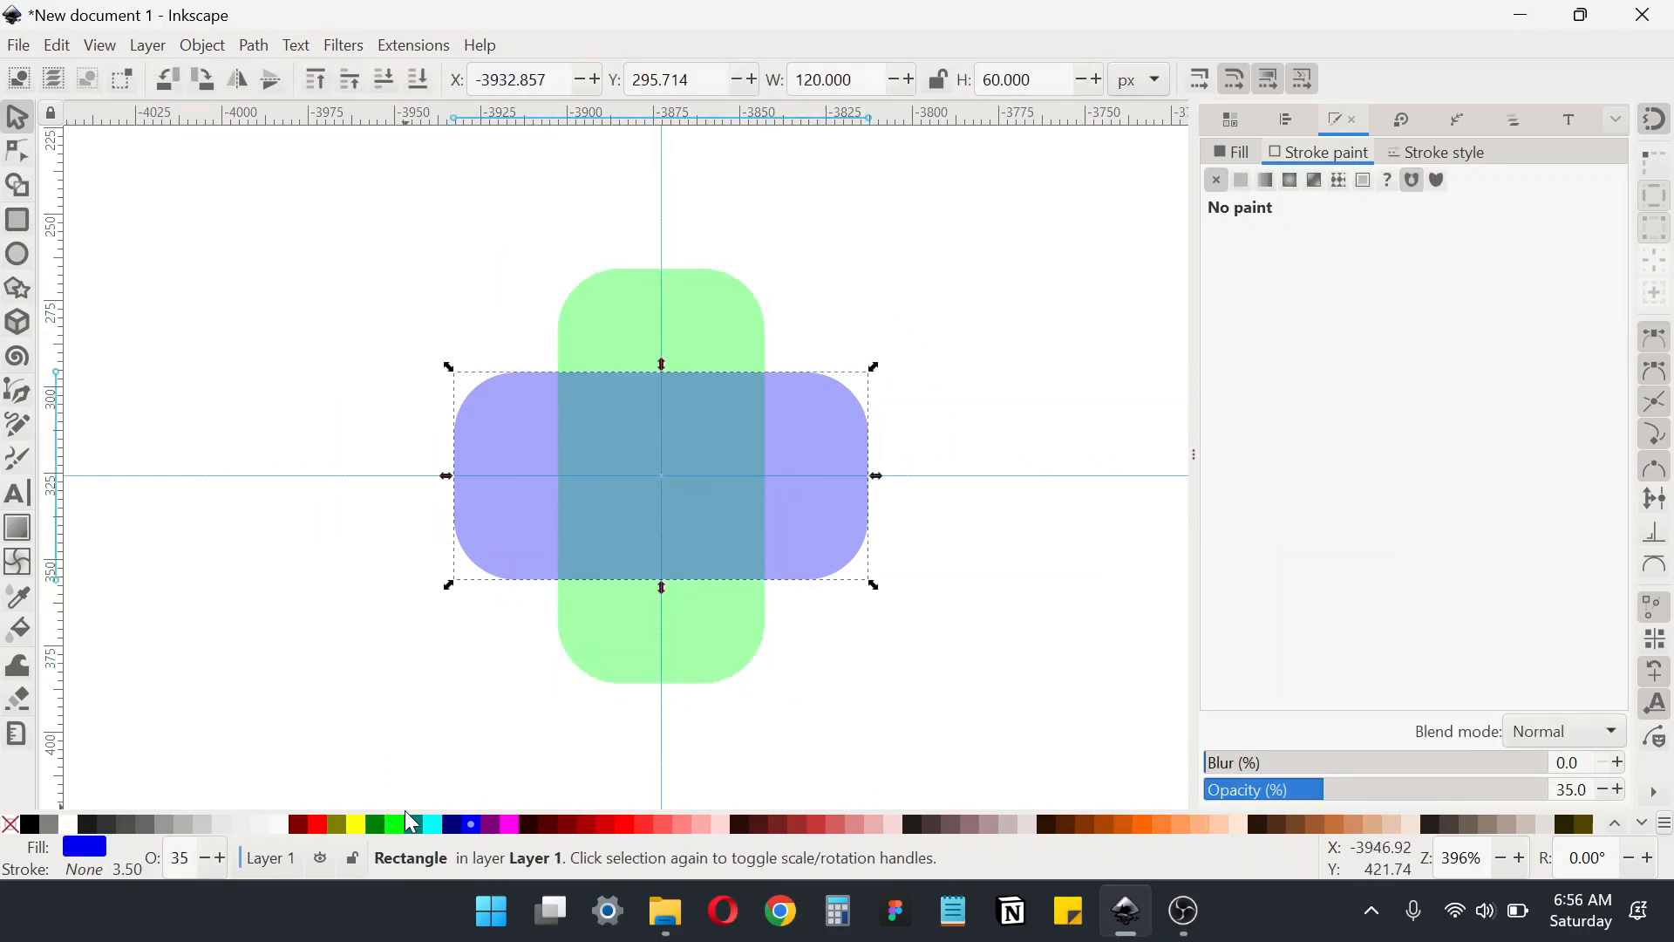
left_click(433, 823)
left_click(804, 641)
Duplicate the vertical rectangle and move the copy straight up 60 px so its lower edge meets the horizontal guide
left_click(709, 587)
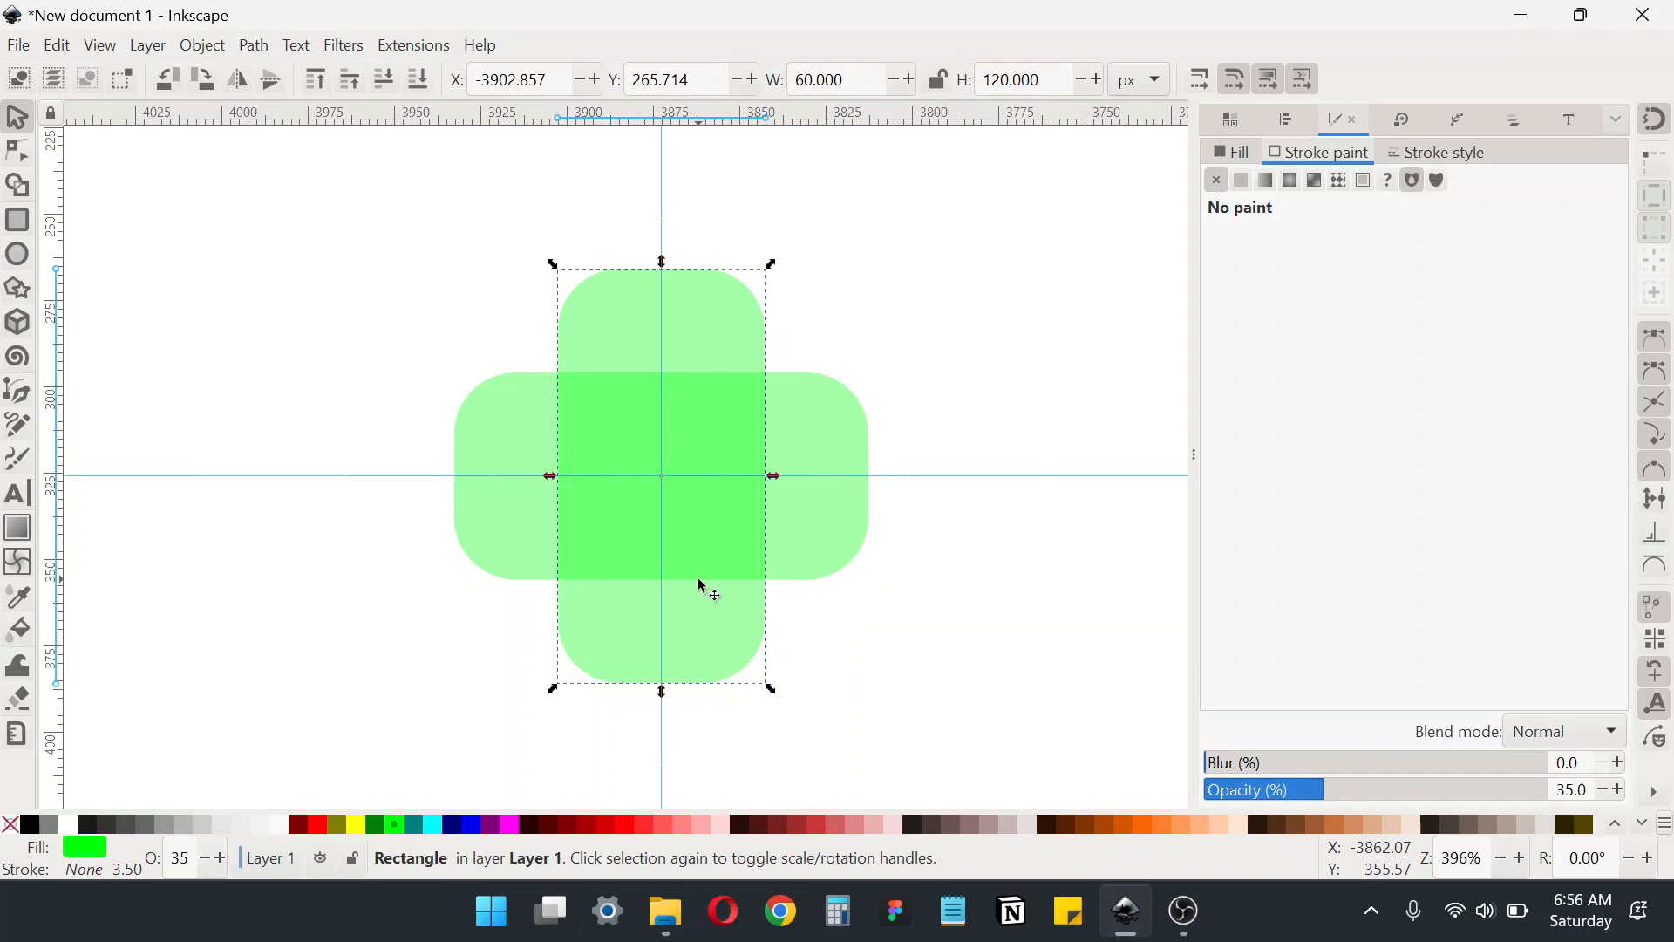
scroll(696, 603, "up", 1)
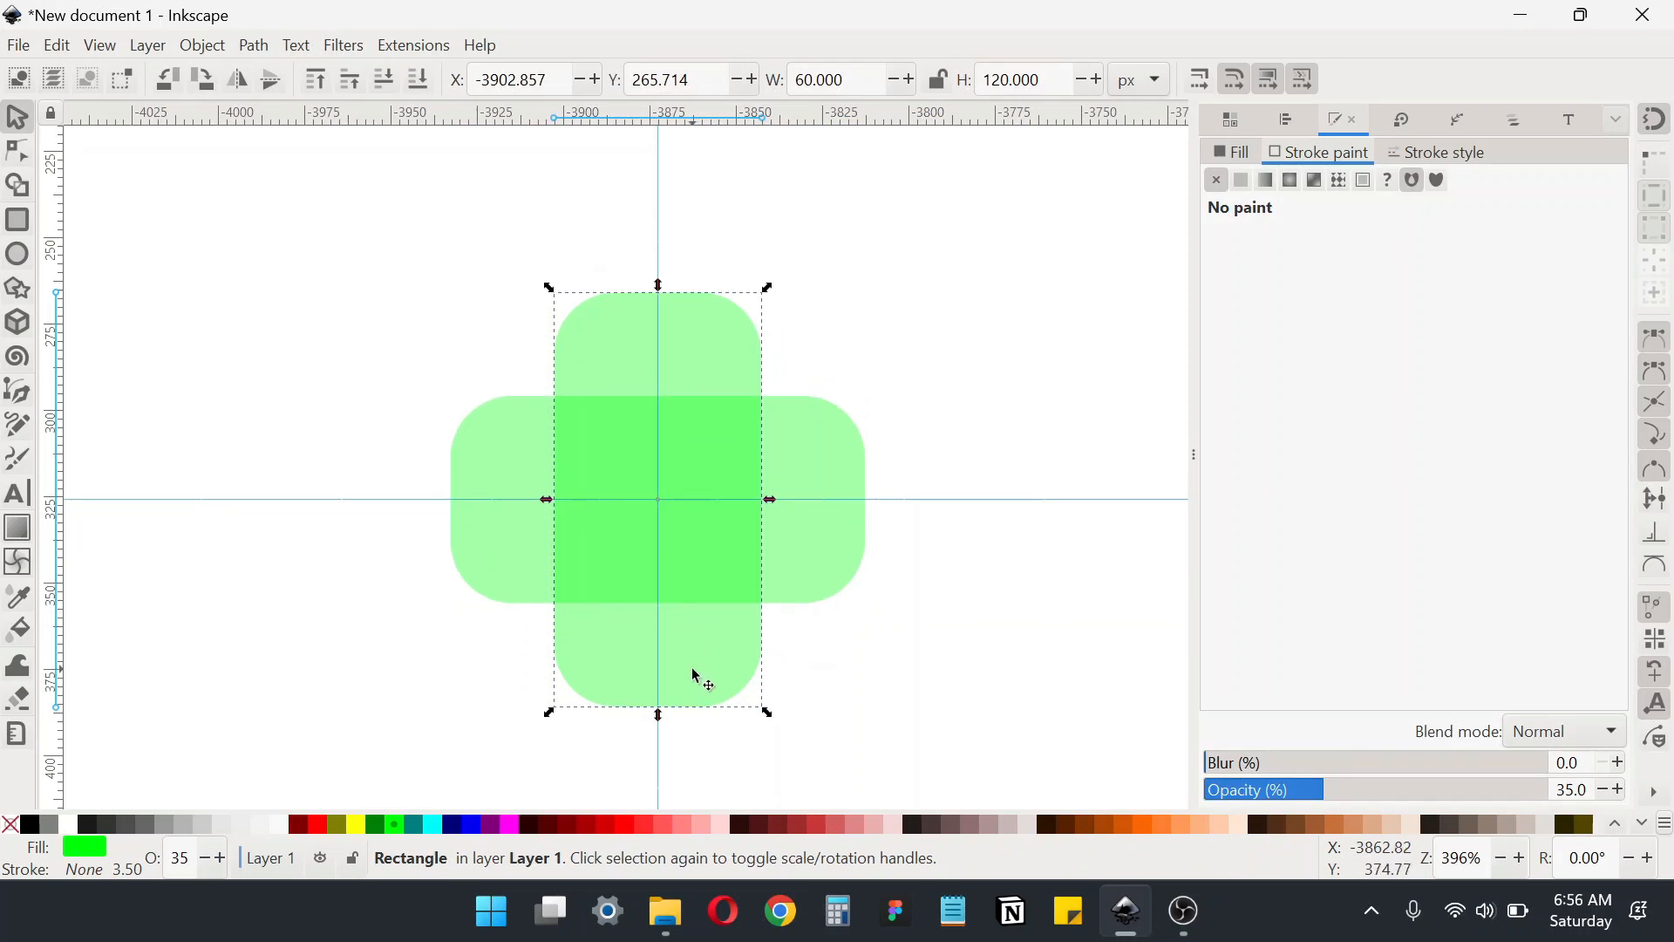
key("ctrl+d")
left_click_drag(700, 695, 714, 485)
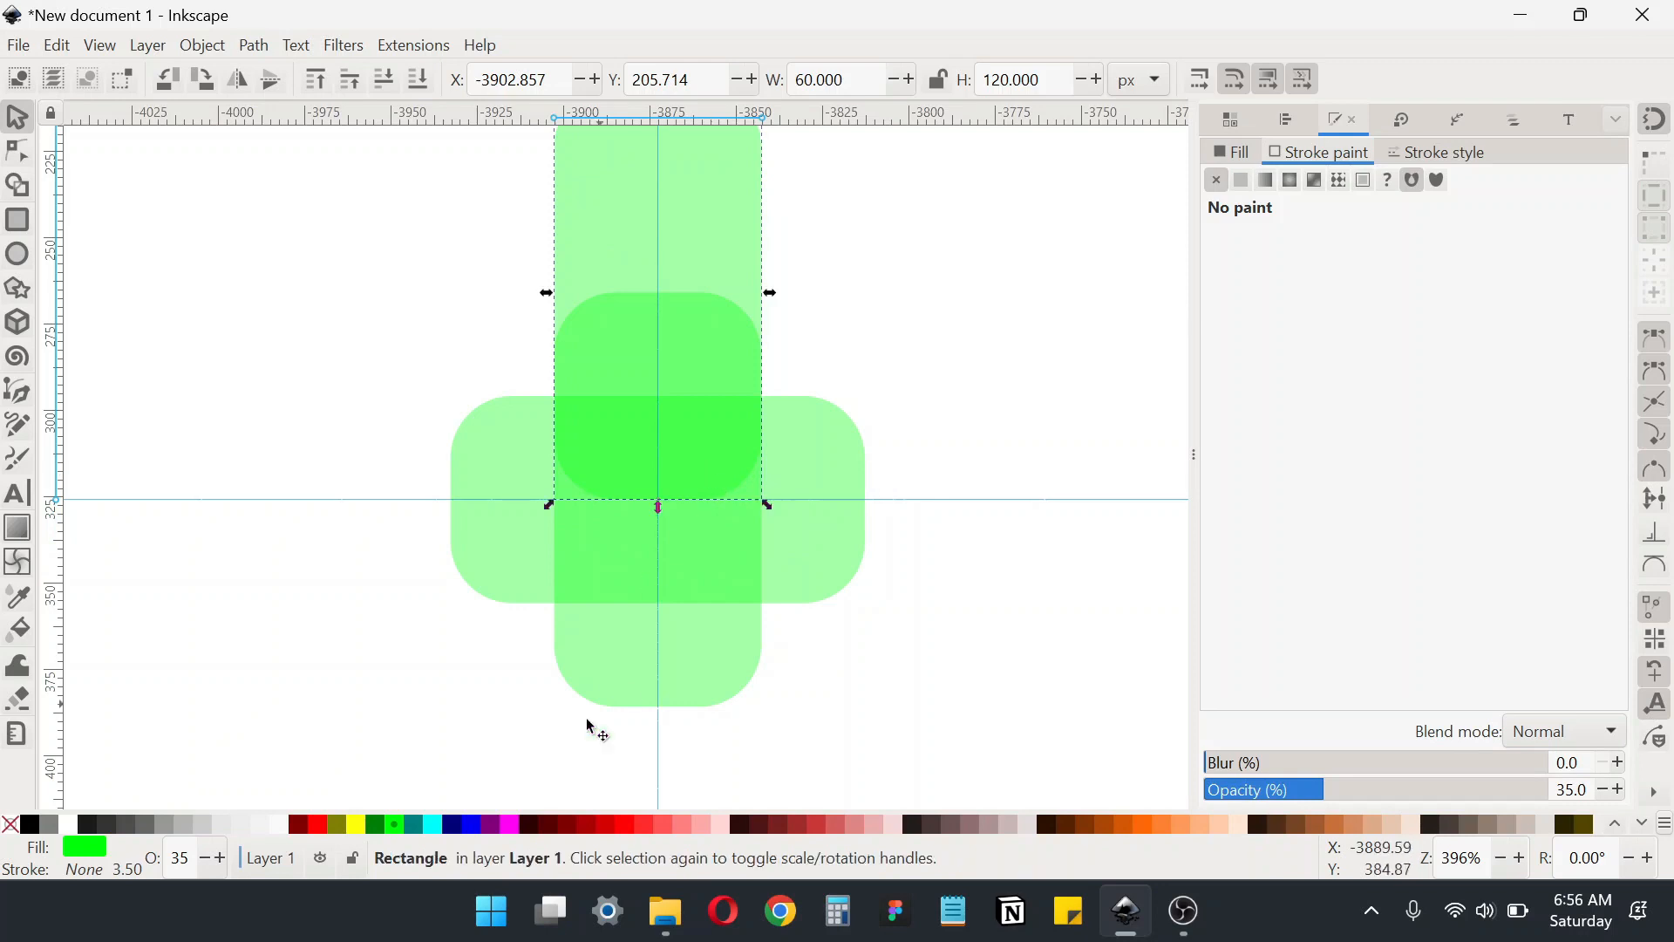
Fill the upper vertical rectangle with magenta, duplicate it and move the copy 120 px straight down to meet the horizontal guide
left_click(510, 824)
scroll(736, 332, "down", 1)
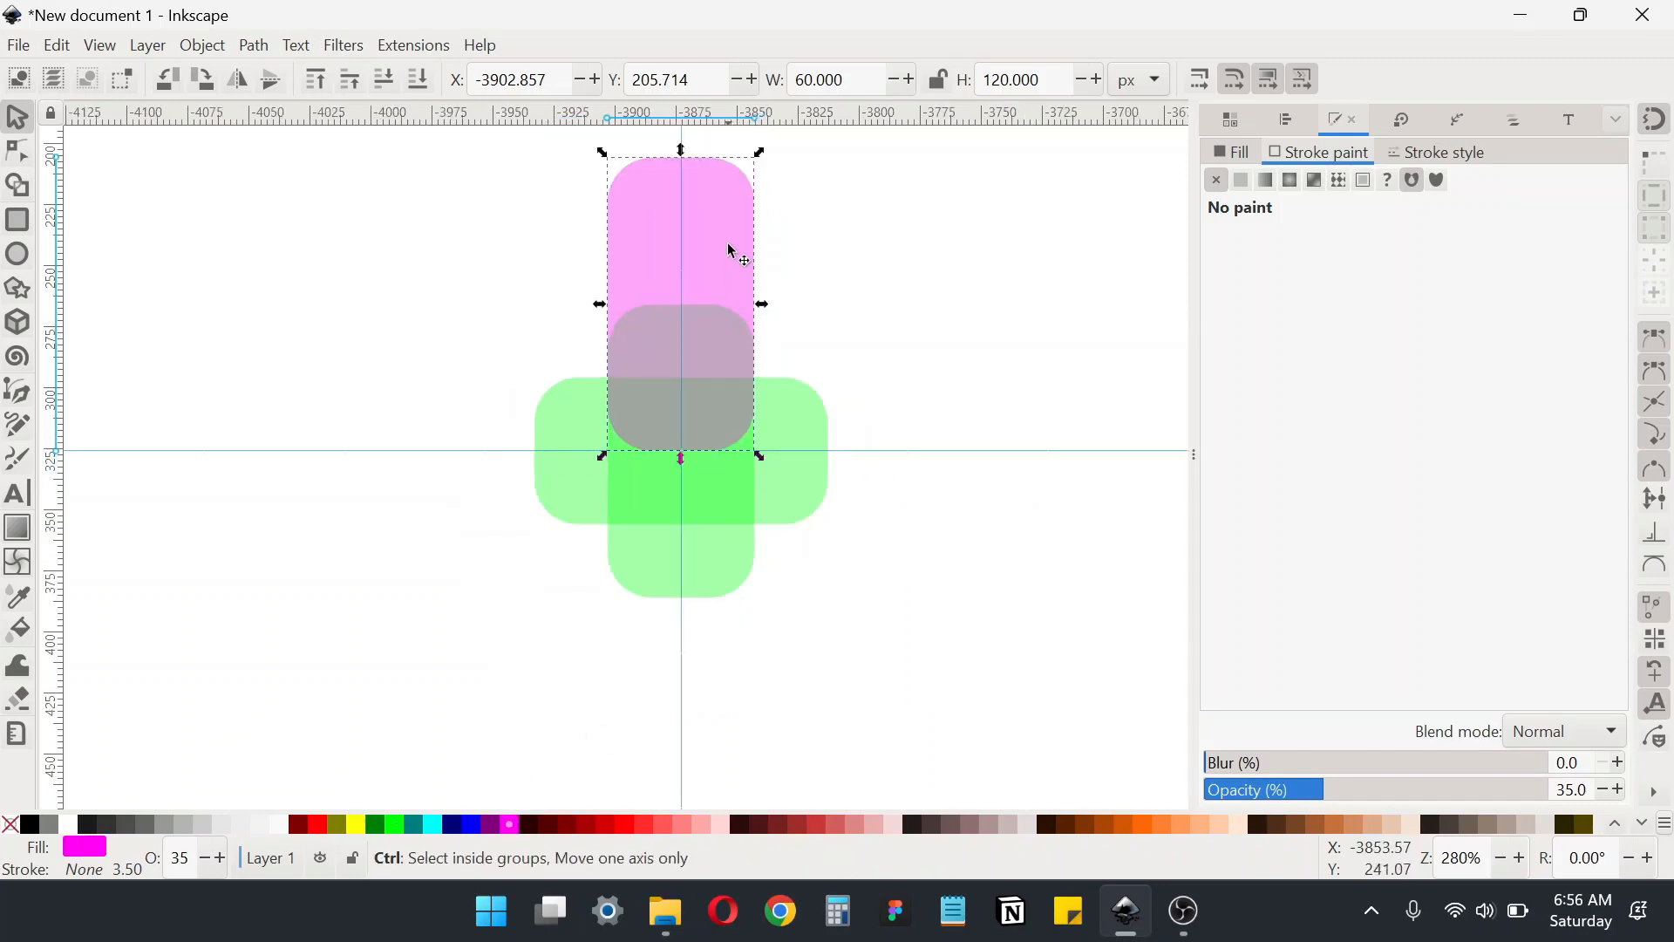
key("ctrl+d")
left_click_drag(729, 201, 726, 485)
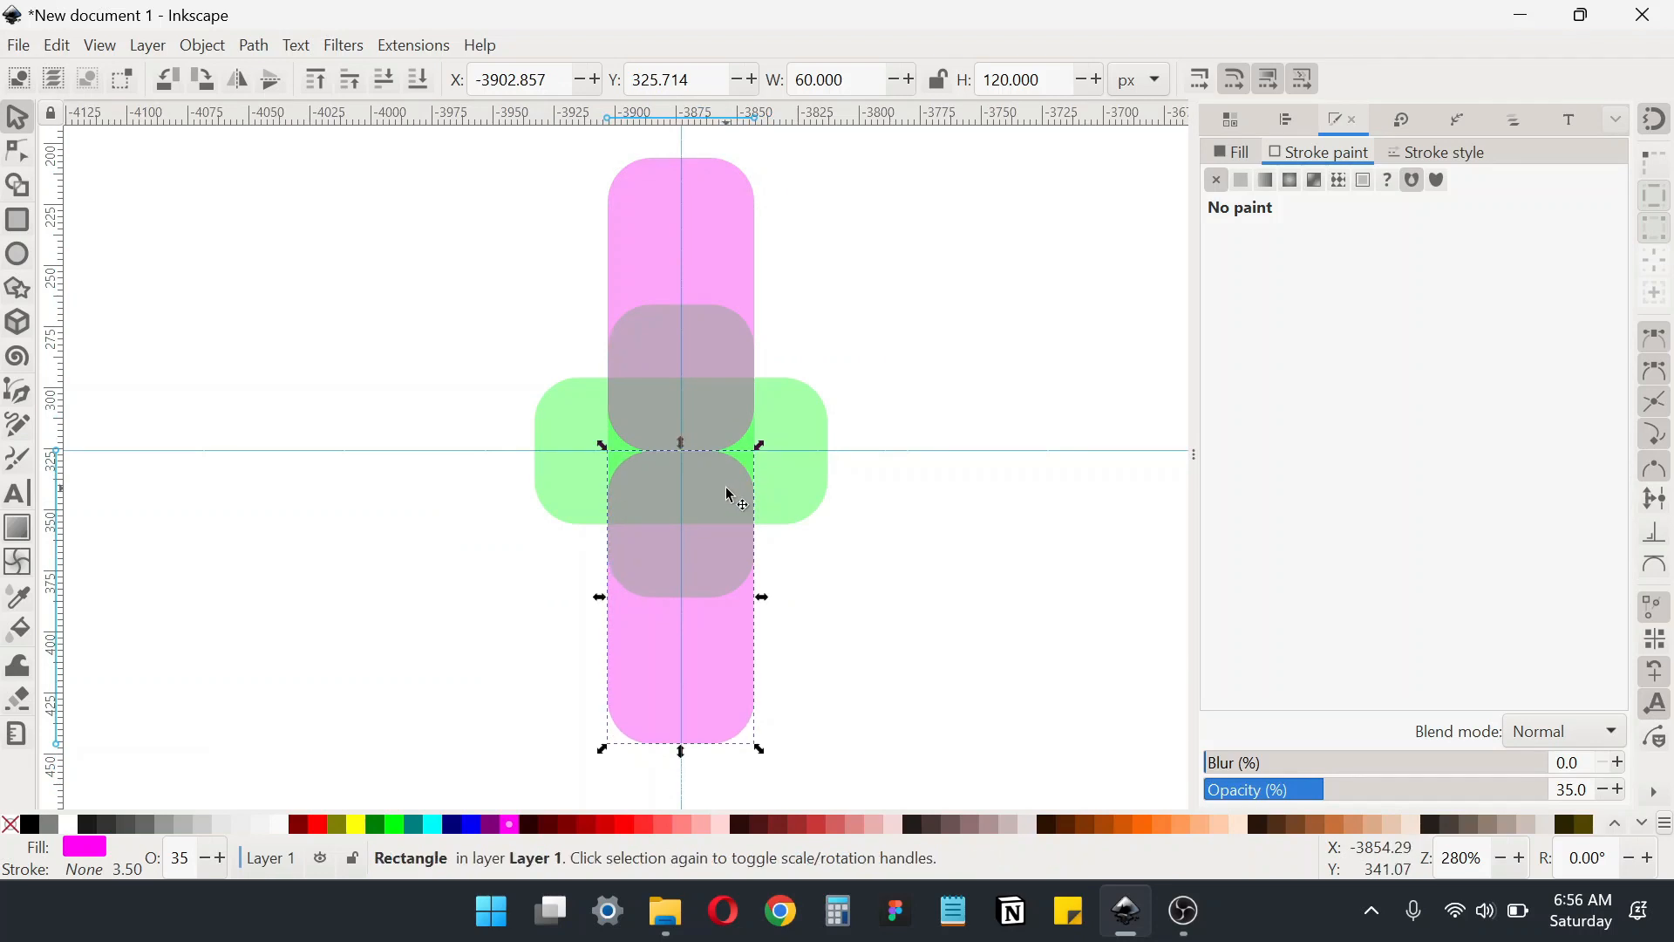
Reduce the opacity of the horizontal green rectangle to 19.4%
scroll(601, 450, "up", 2)
scroll(578, 451, "up", 1)
left_click(549, 430)
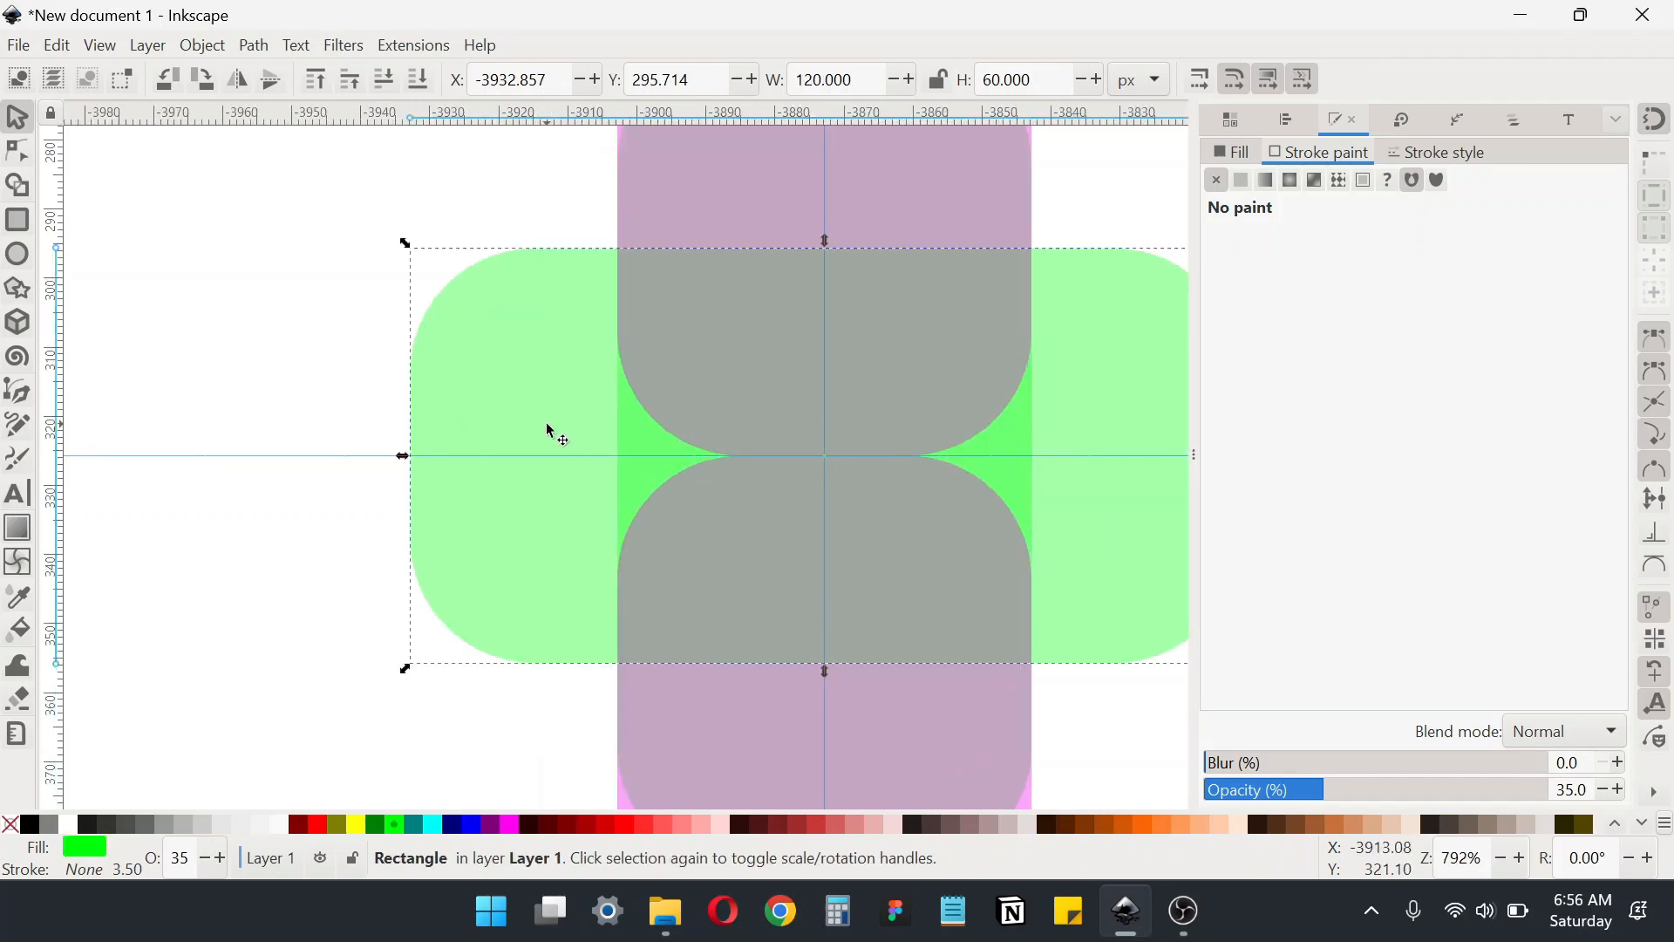
scroll(477, 427, "down", 2)
left_click_drag(1334, 786, 1280, 791)
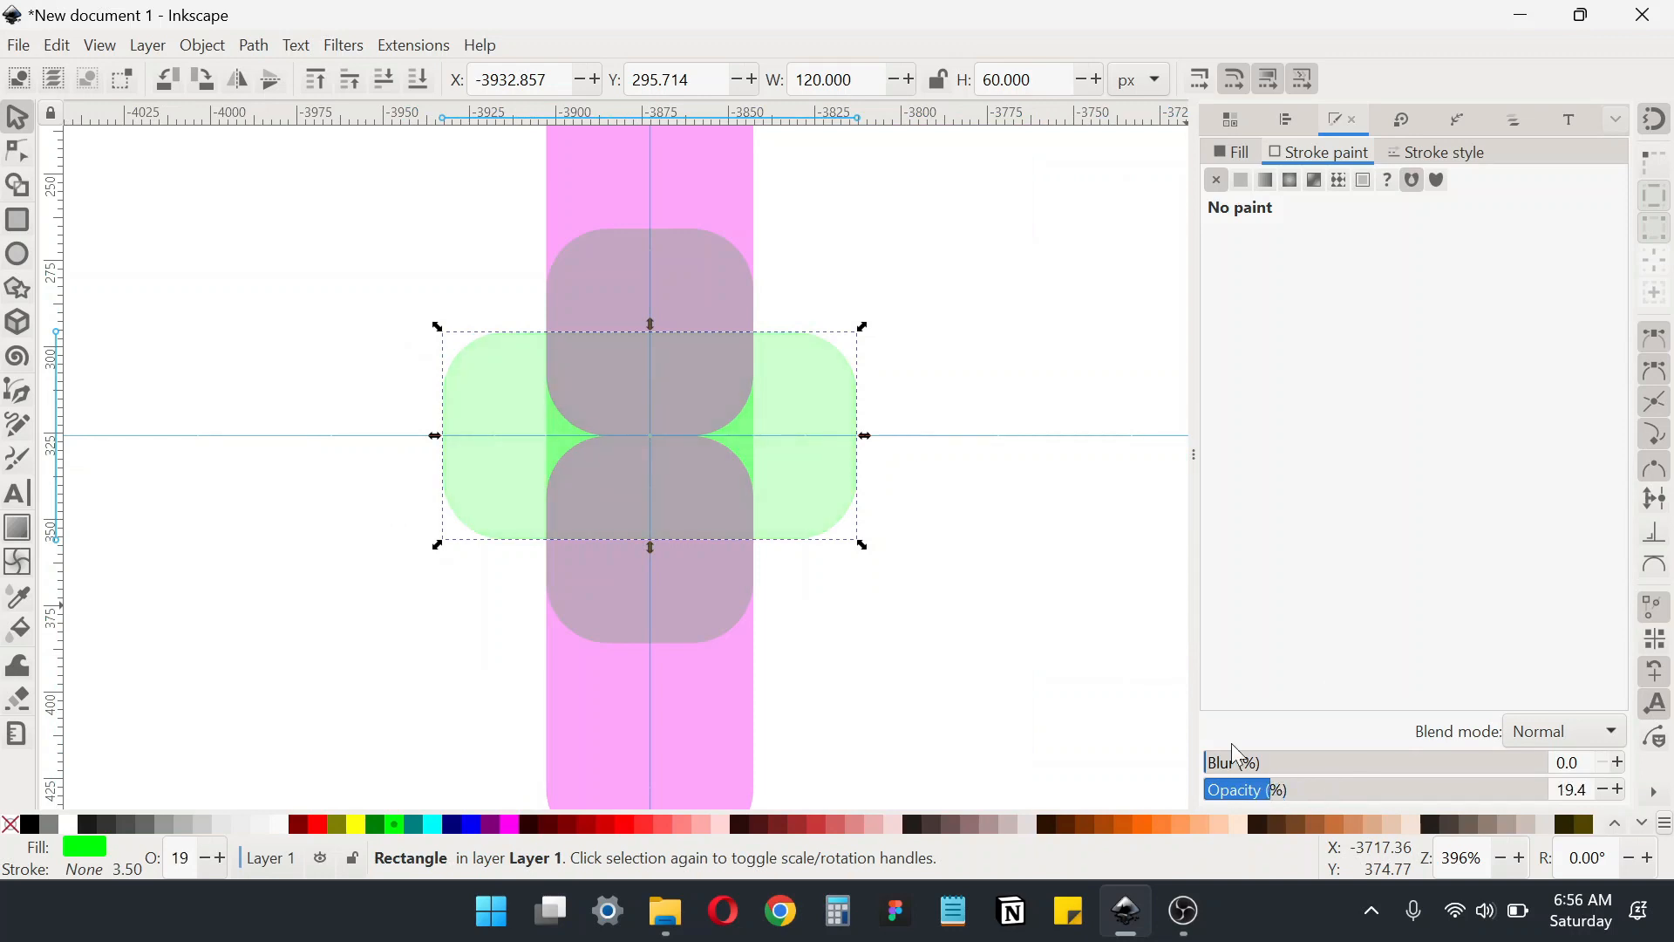
scroll(743, 436, "down", 1)
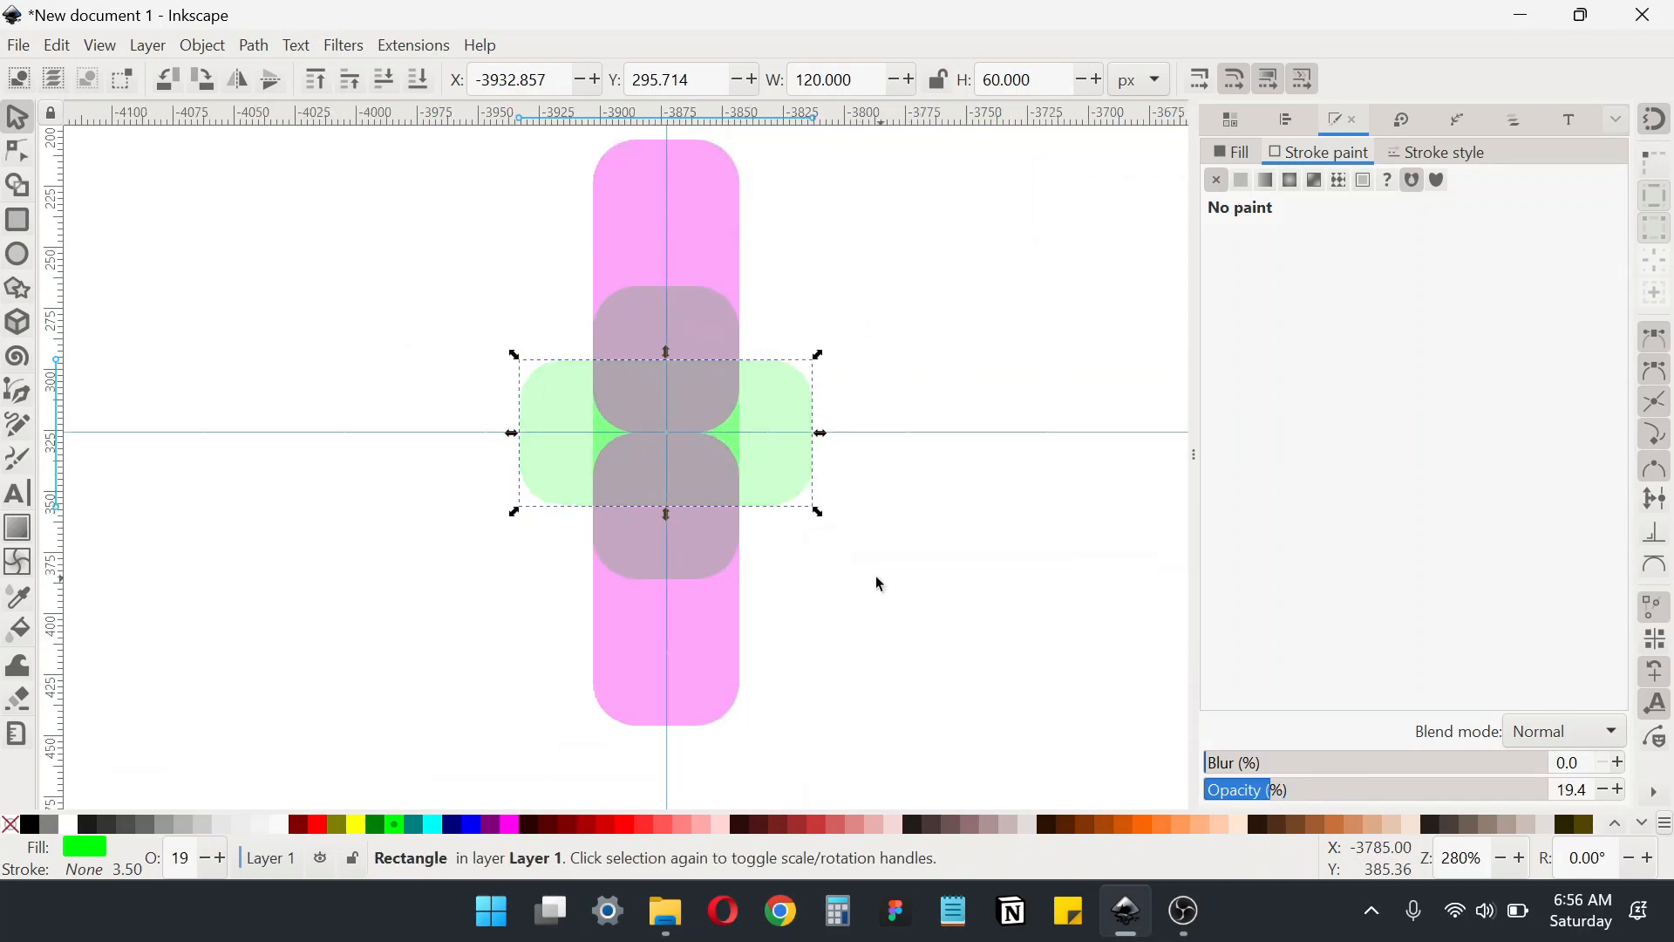
left_click(880, 577)
left_click_drag(796, 502, 799, 531)
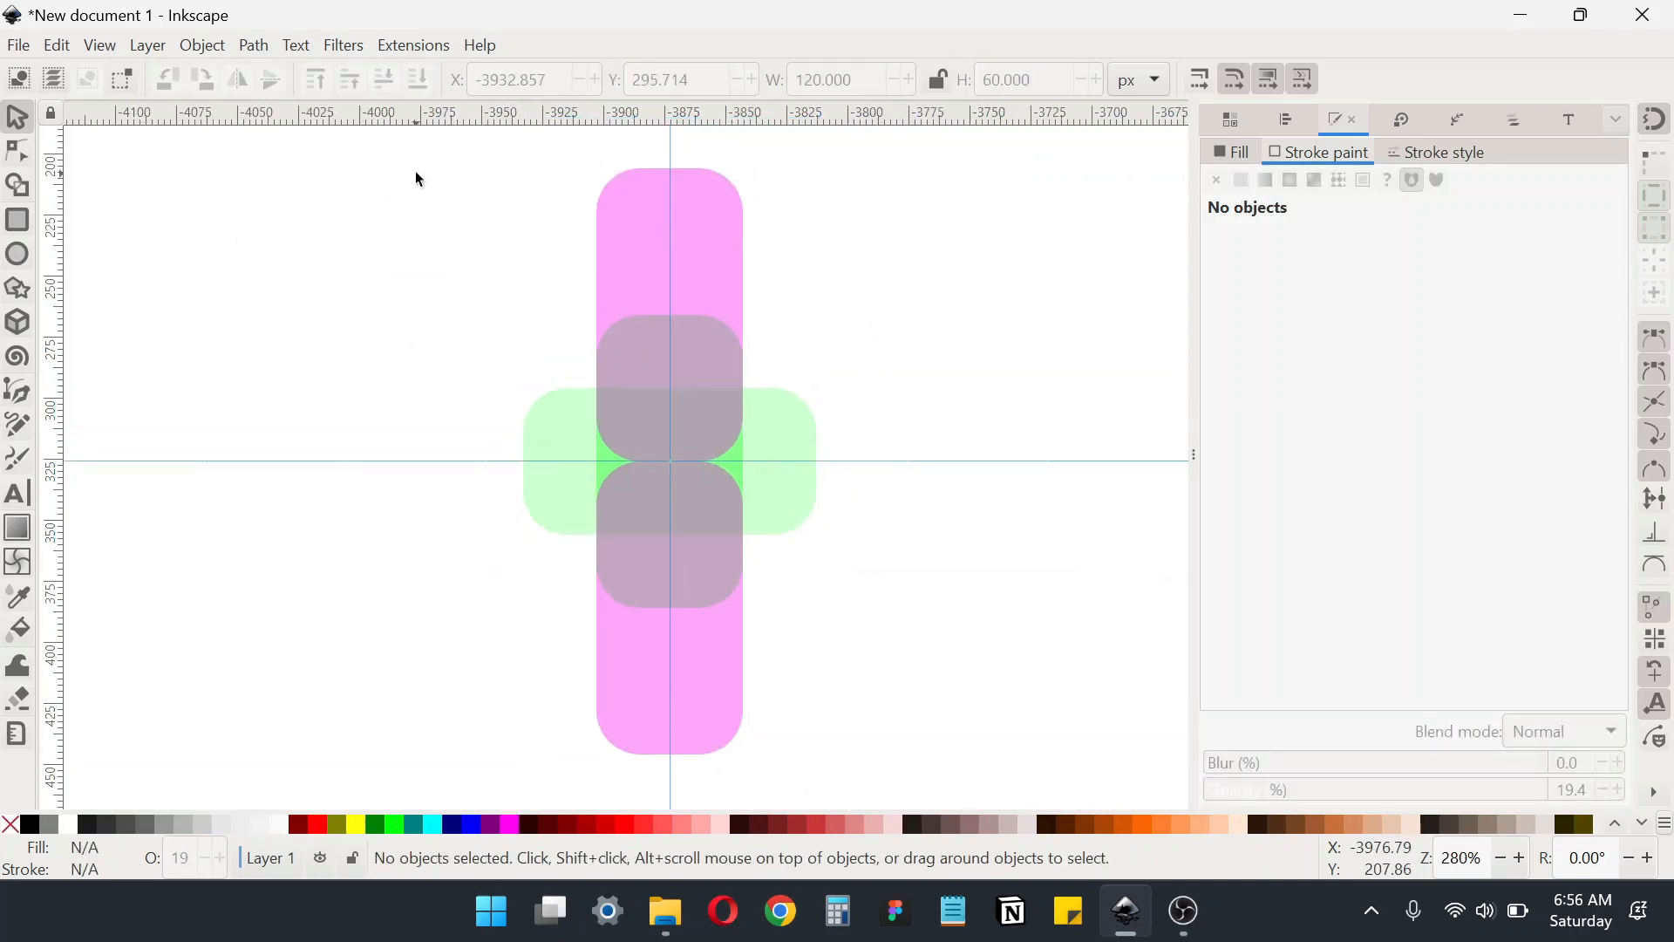
scroll(439, 218, "down", 1)
left_click_drag(442, 239, 479, 258)
scroll(508, 276, "up", 1)
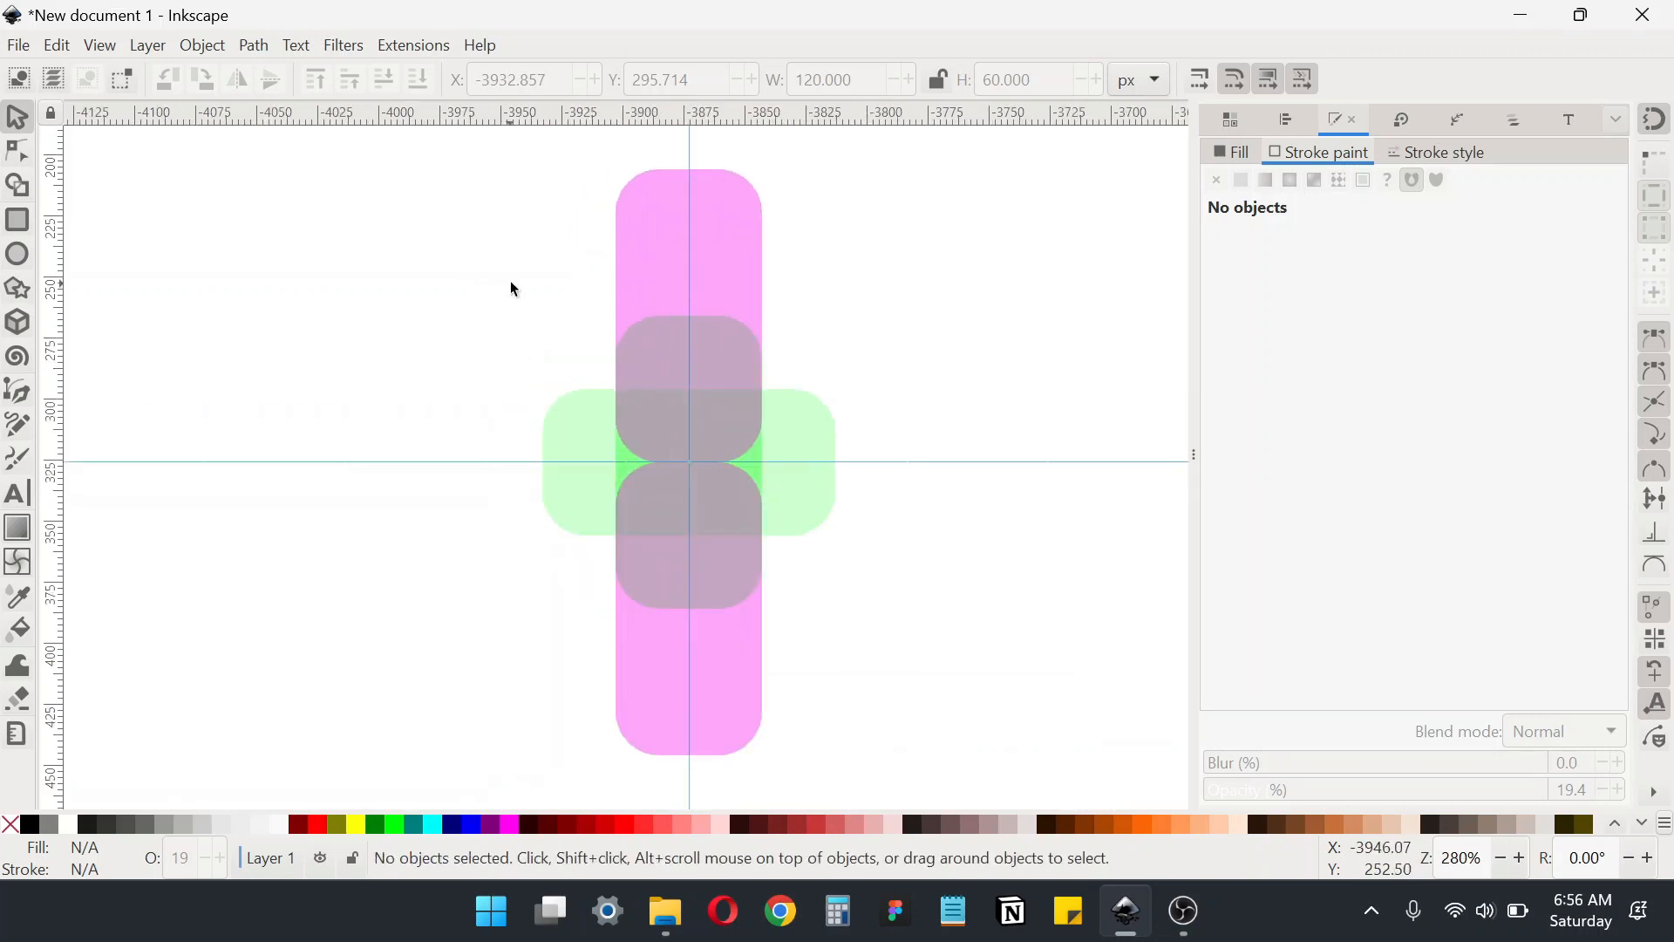
Convert all four rounded rectangles to paths
left_click_drag(475, 158, 915, 789)
left_click(254, 45)
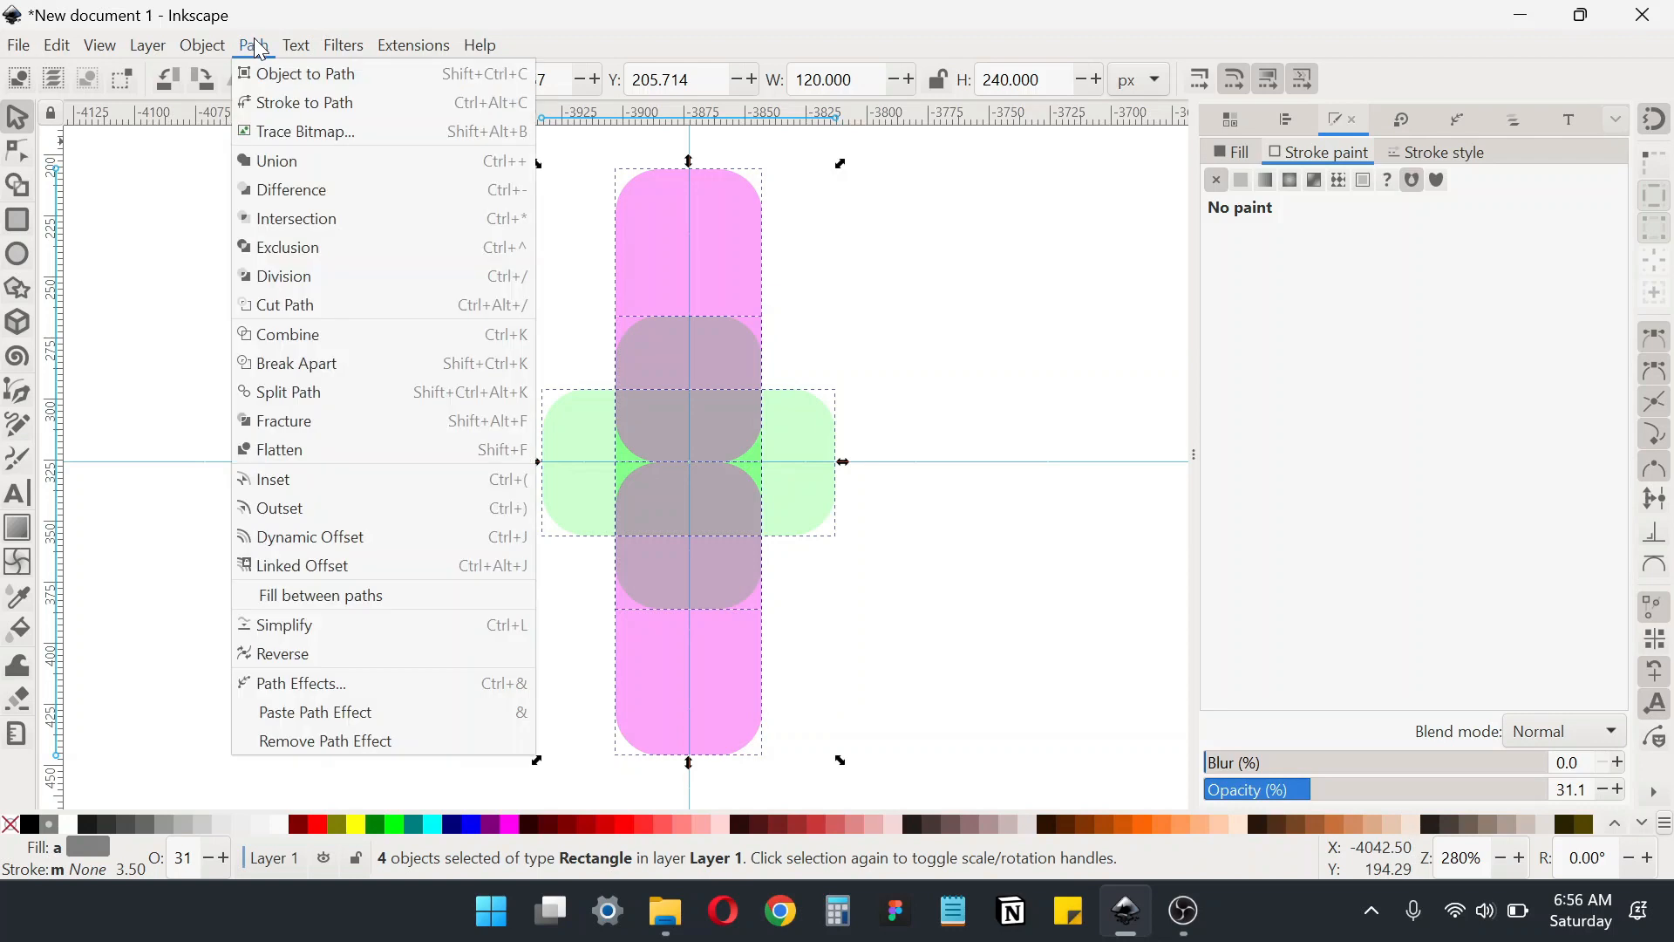
left_click(290, 75)
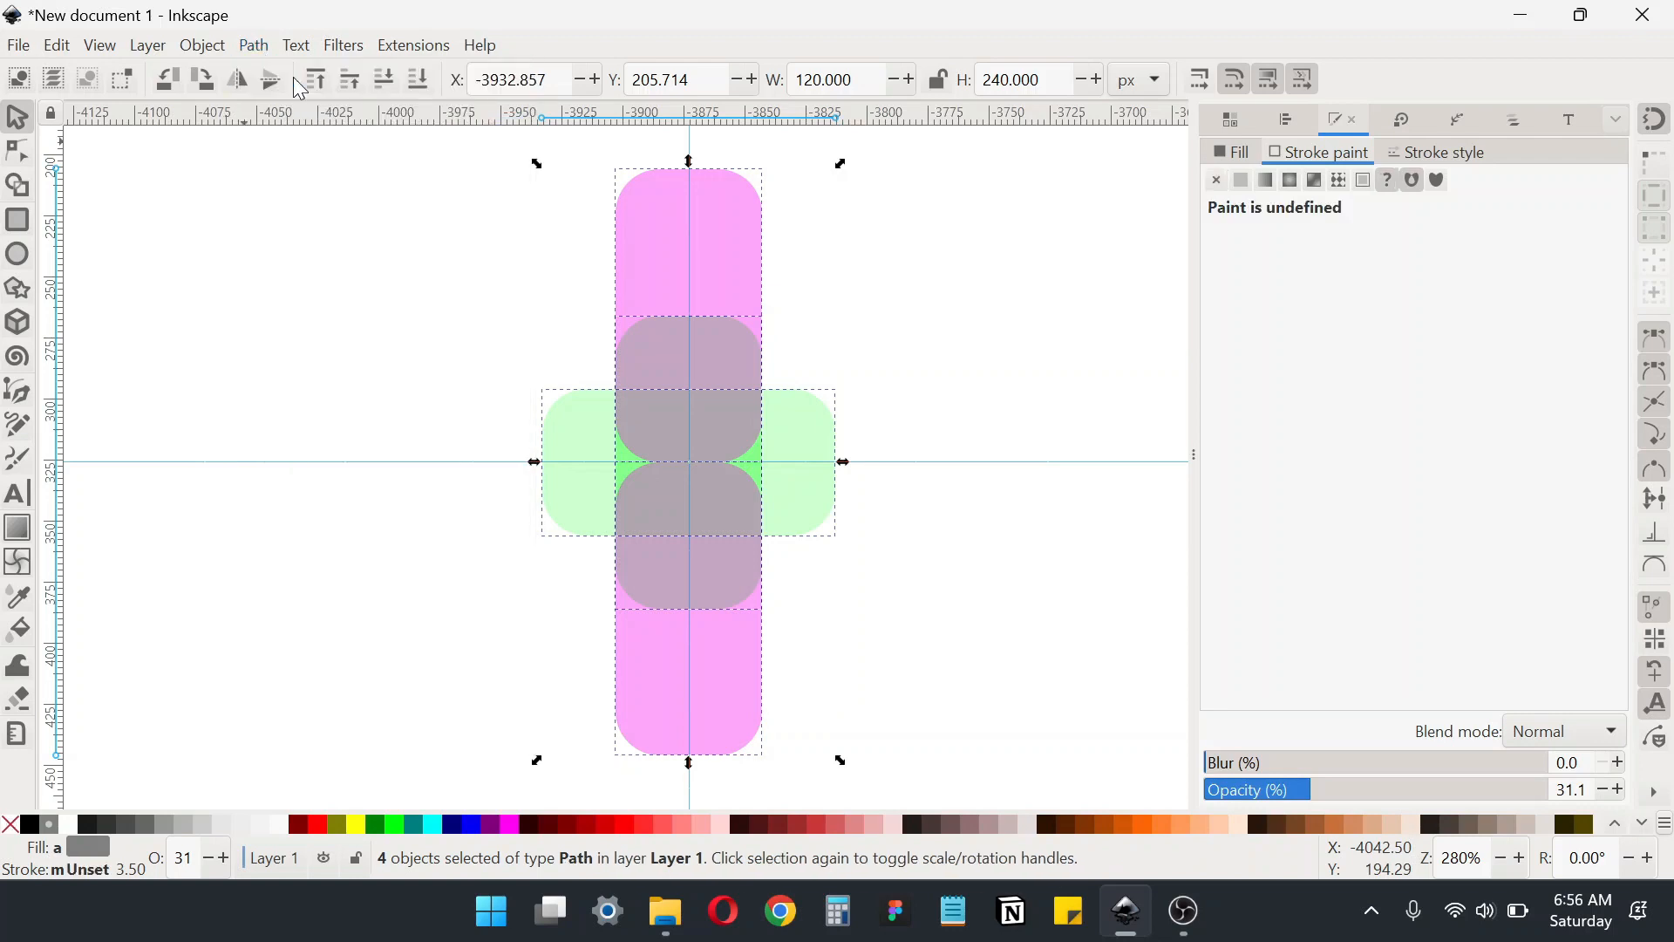
Unite the fragments of the central cross into two interlocking S-shaped halves with the Shape Builder and apply the result
left_click(24, 187)
scroll(438, 520, "up", 1)
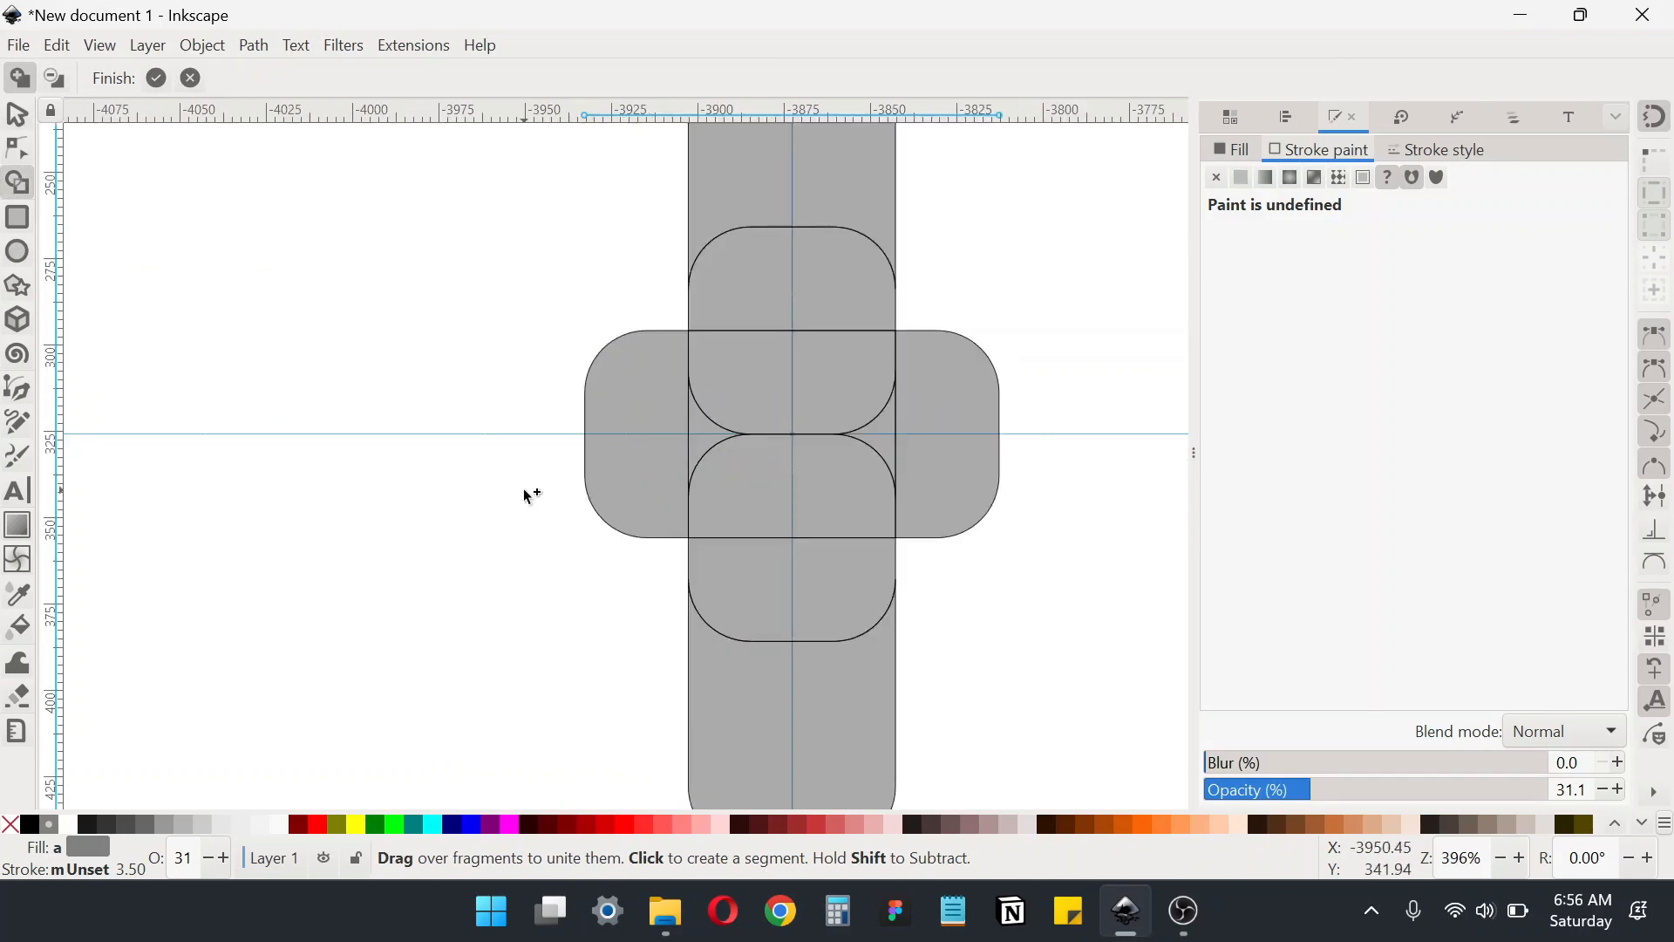
left_click_drag(836, 280, 830, 363)
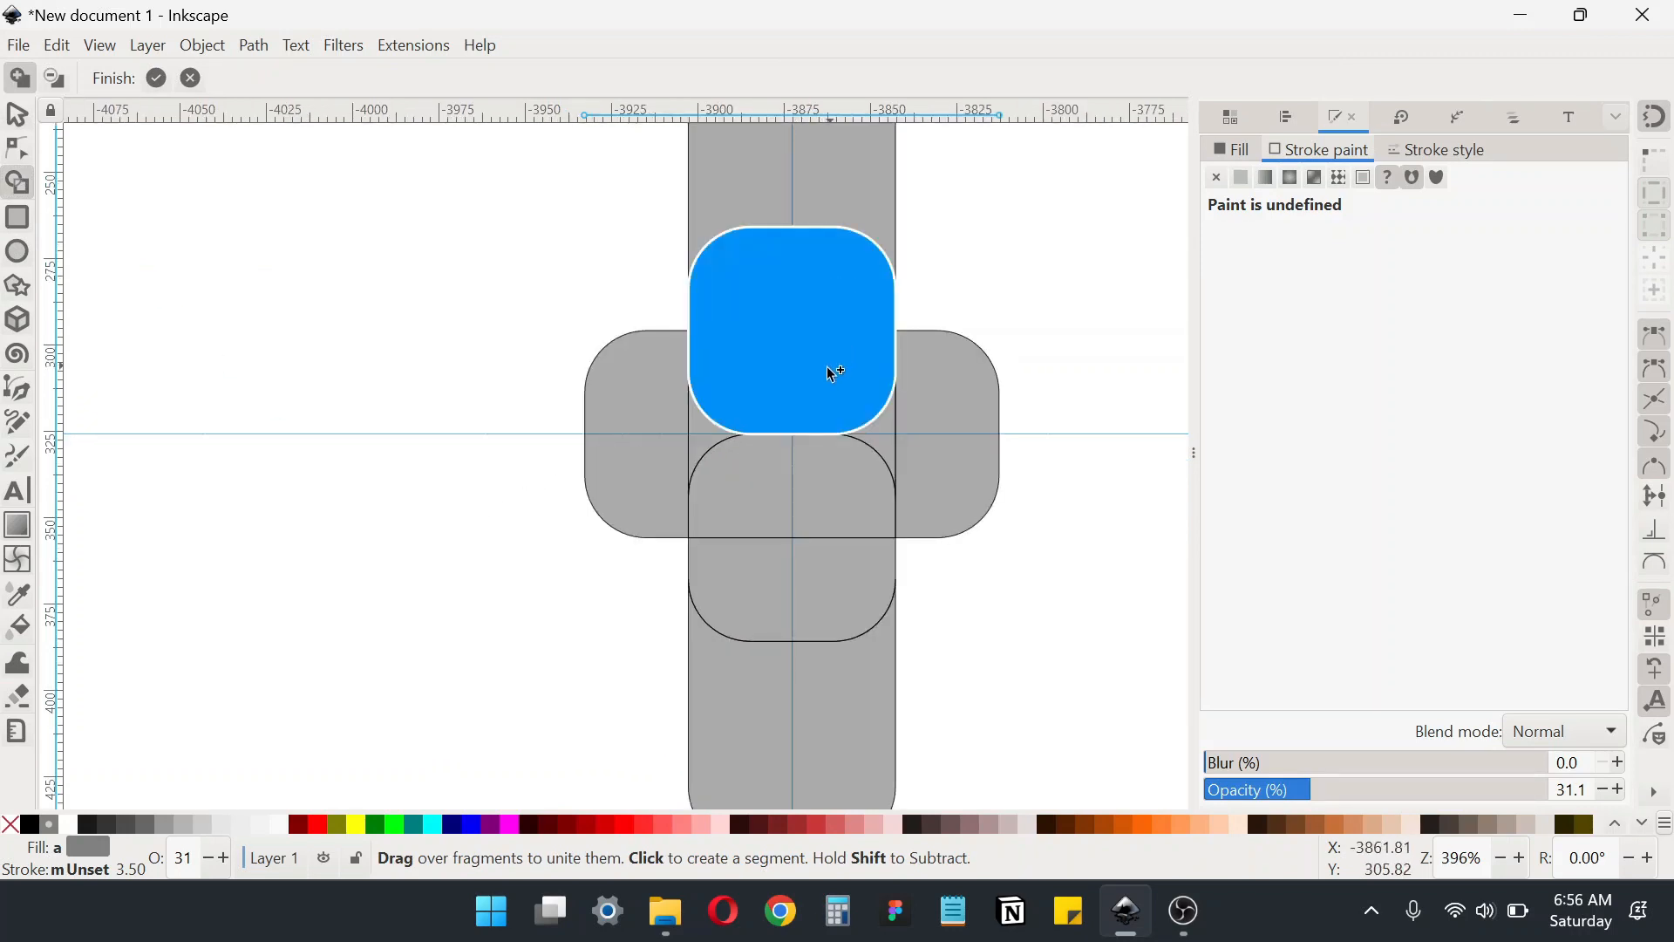
mouse_move(704, 417)
left_mouse_down()
mouse_move(676, 422)
mouse_move(680, 454)
left_mouse_up()
mouse_move(825, 619)
left_mouse_down()
mouse_move(838, 512)
mouse_move(926, 492)
mouse_move(884, 455)
left_mouse_up()
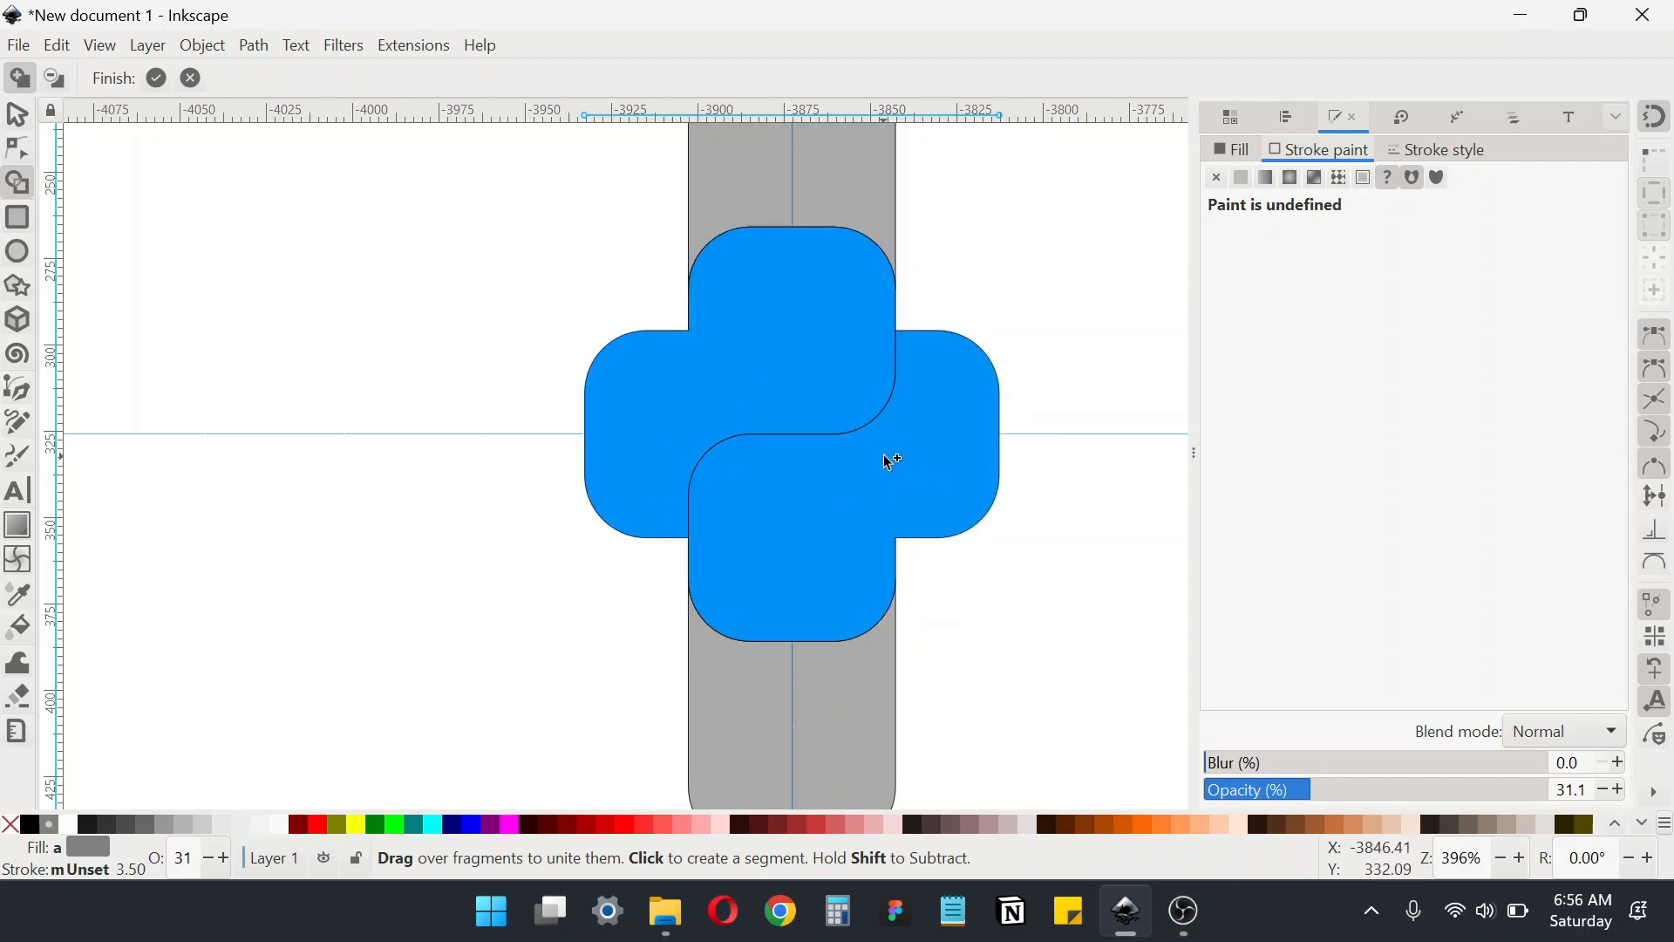
left_click(157, 79)
Set the opacity of both interlocking halves to 100% and test their separation with a move that is undone
left_click_drag(1376, 794, 1574, 800)
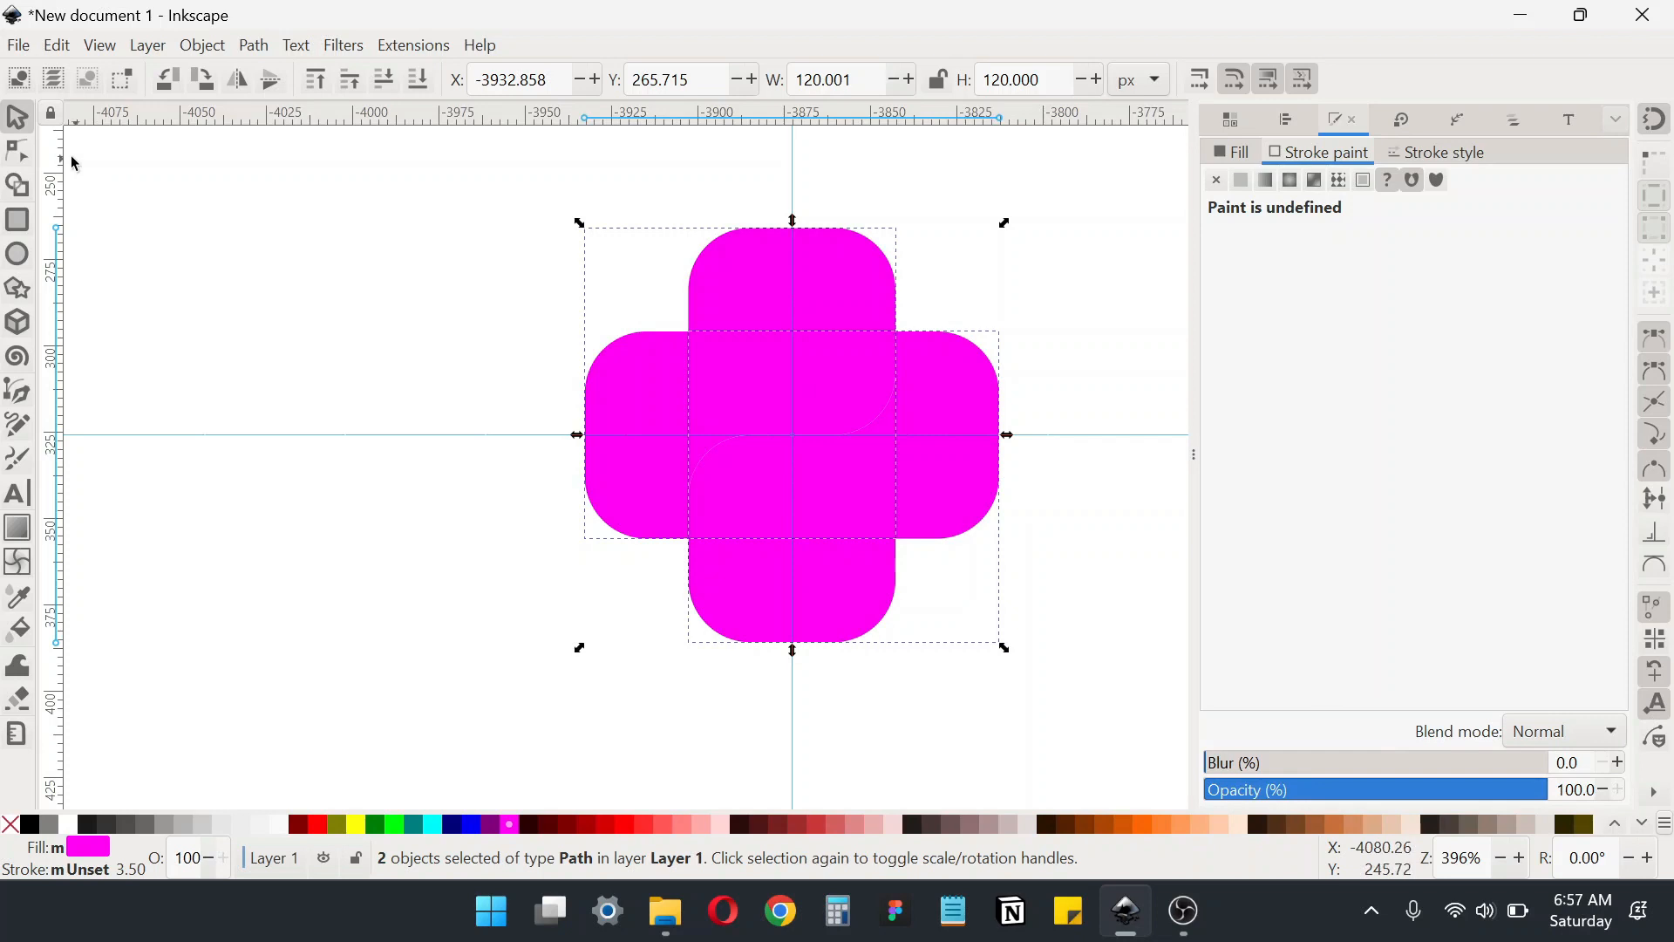
key("Escape")
left_click_drag(751, 282, 610, 216)
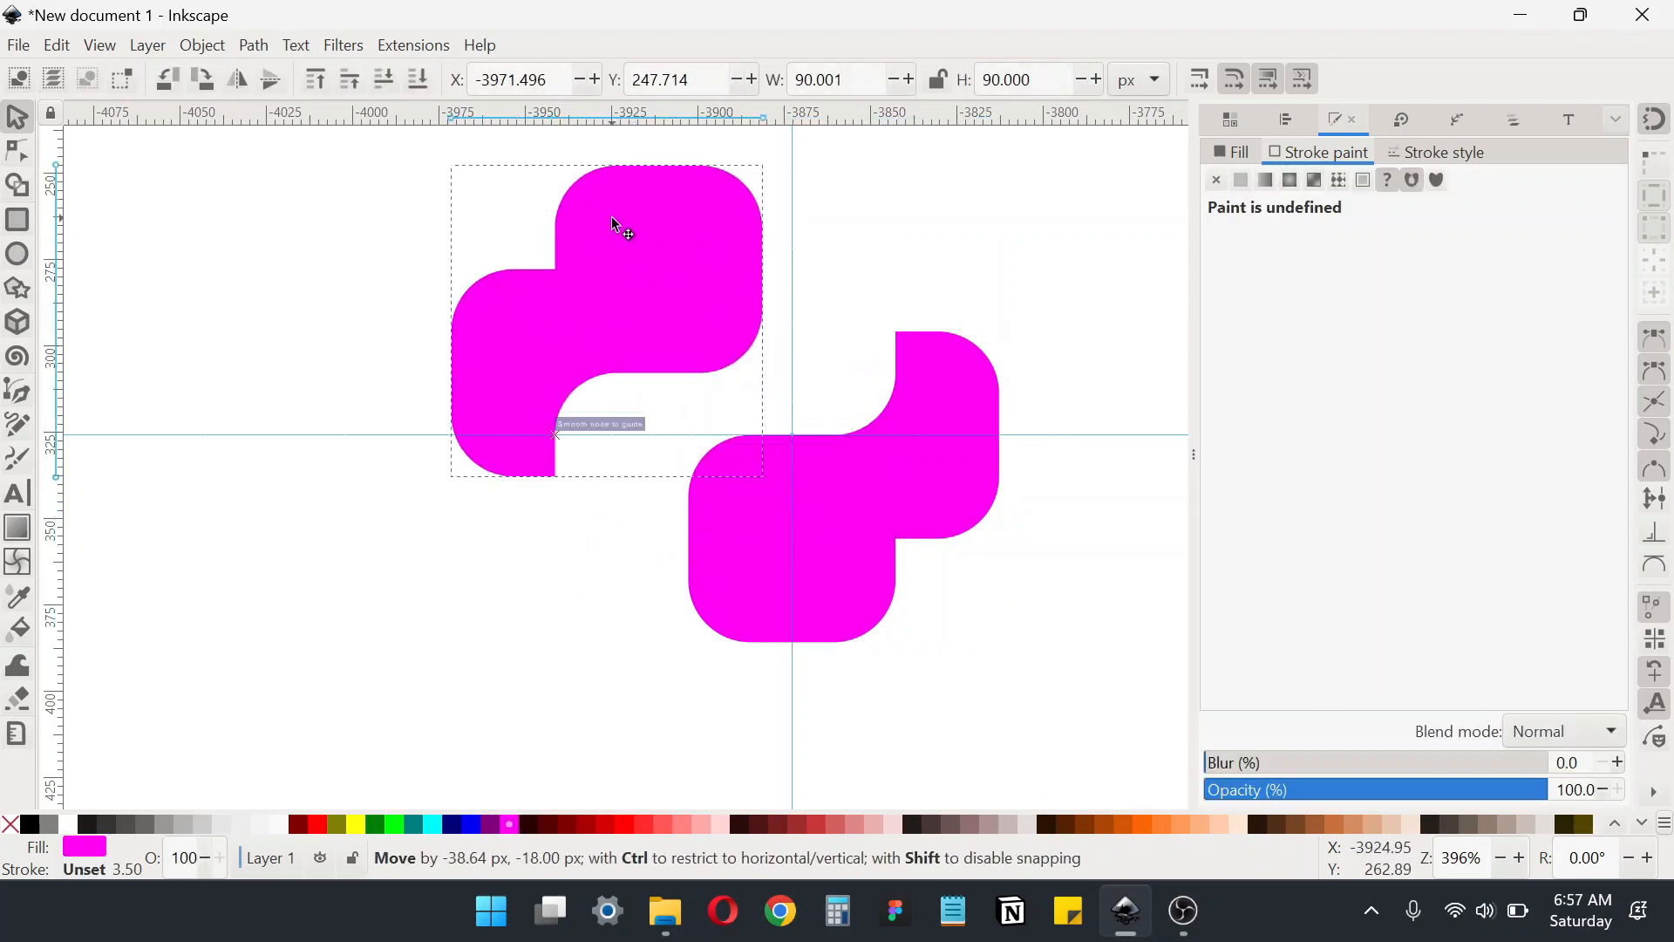
key("ctrl+z")
Move the blue and yellow colour swatch image close to the upper-left of the interlocking shapes
scroll(613, 255, "down", 5)
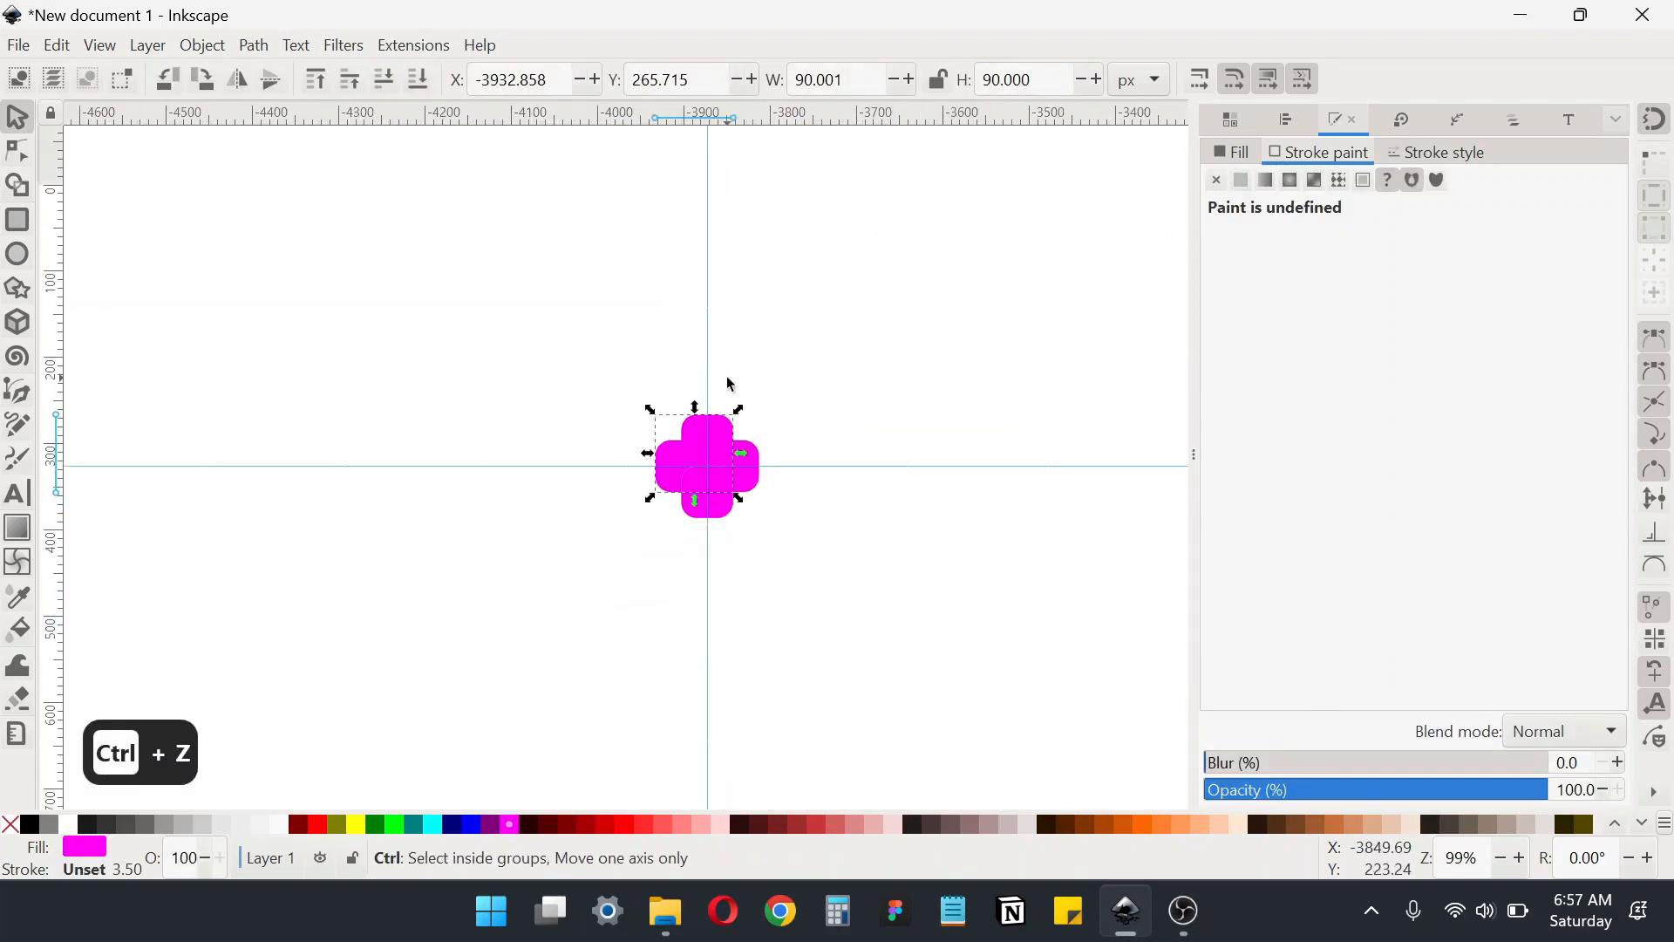
left_click_drag(859, 334, 725, 508)
left_click_drag(1146, 225, 421, 505)
scroll(553, 612, "up", 3)
Fill the upper-left half with the swatch's blue (#2274ba) using the colour picker
left_click(648, 546)
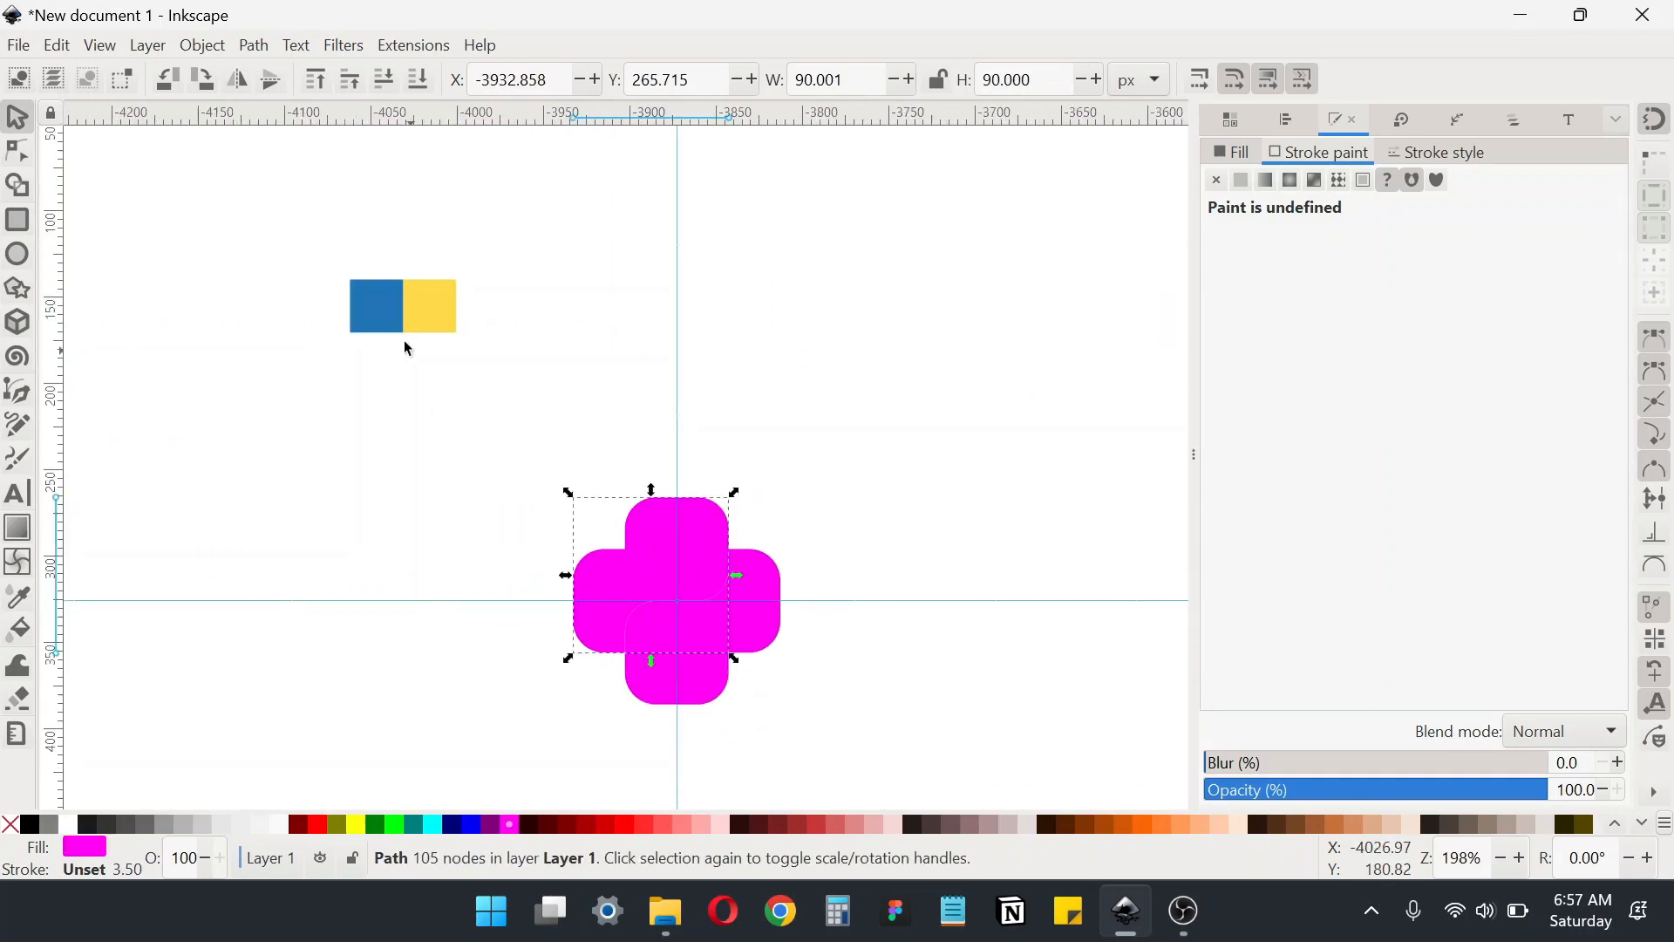
key("d")
left_click(384, 324)
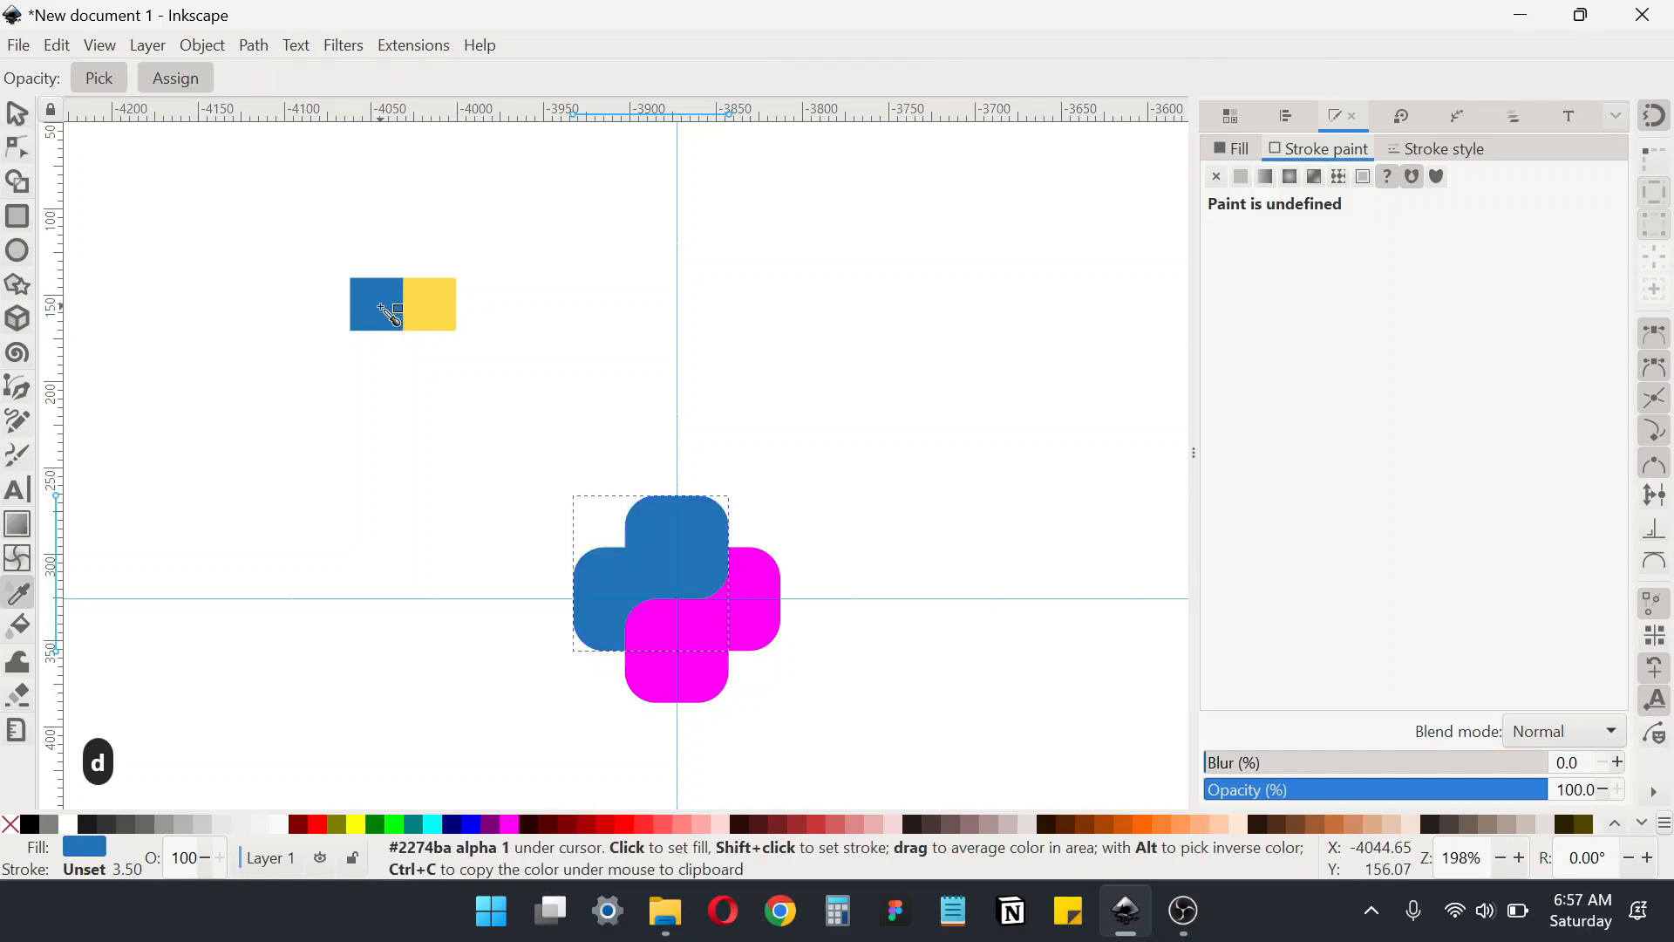
left_click(24, 117)
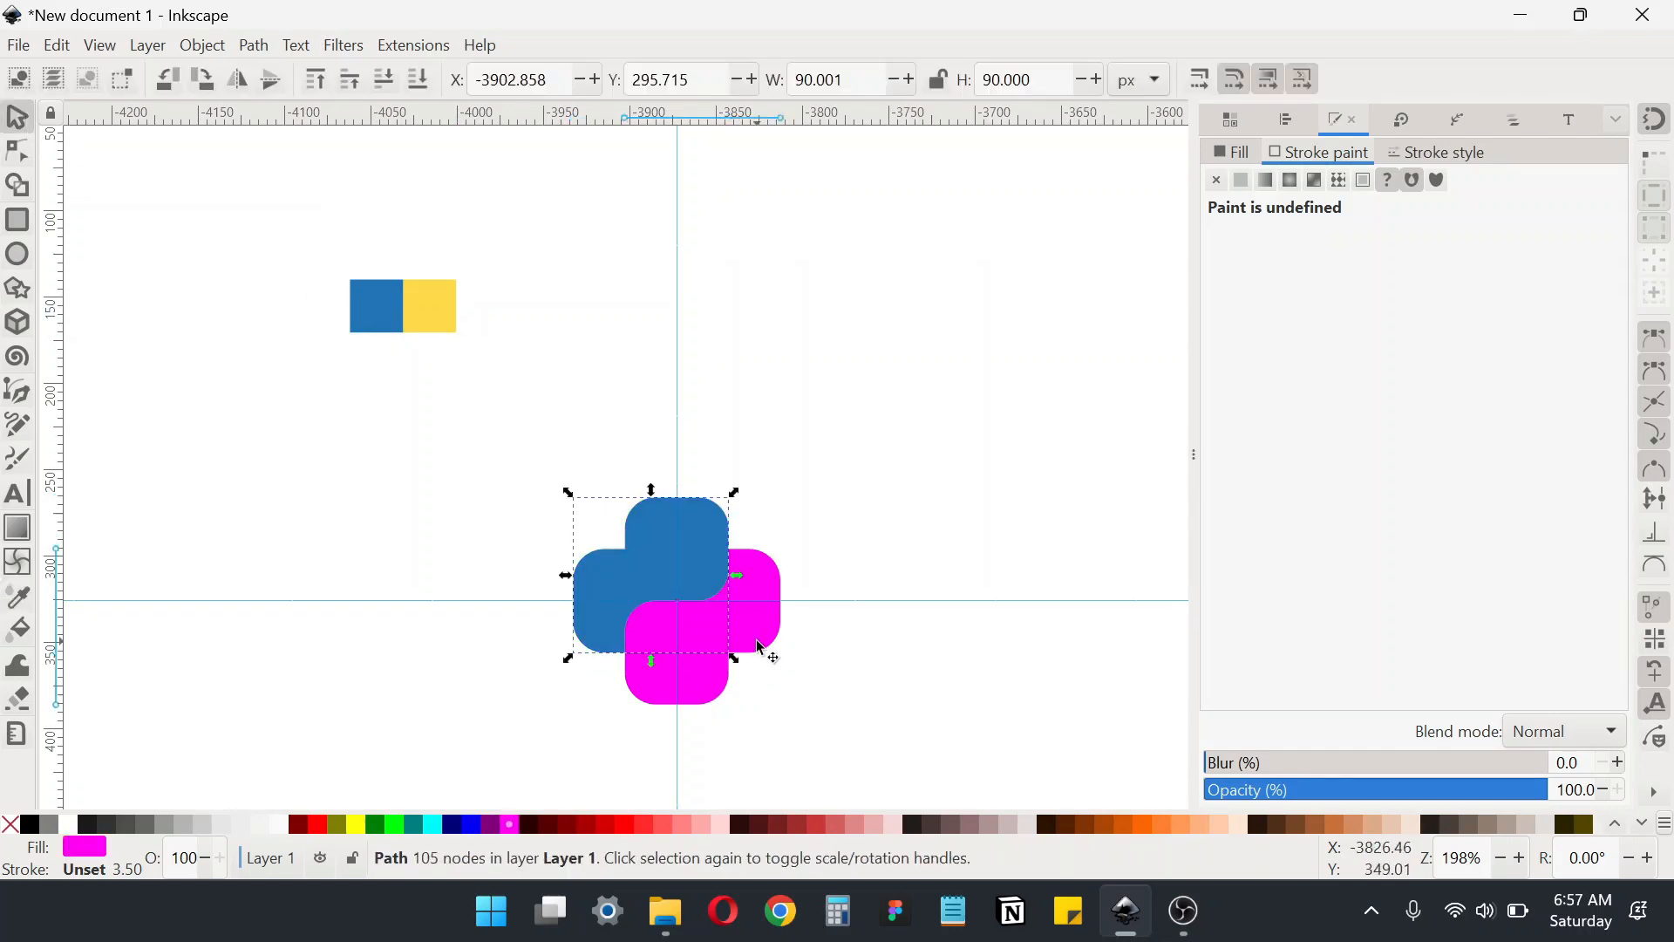
Fill the lower-right half with the yellow sampled from the swatch image
left_click(760, 647)
key("d")
left_click(439, 305)
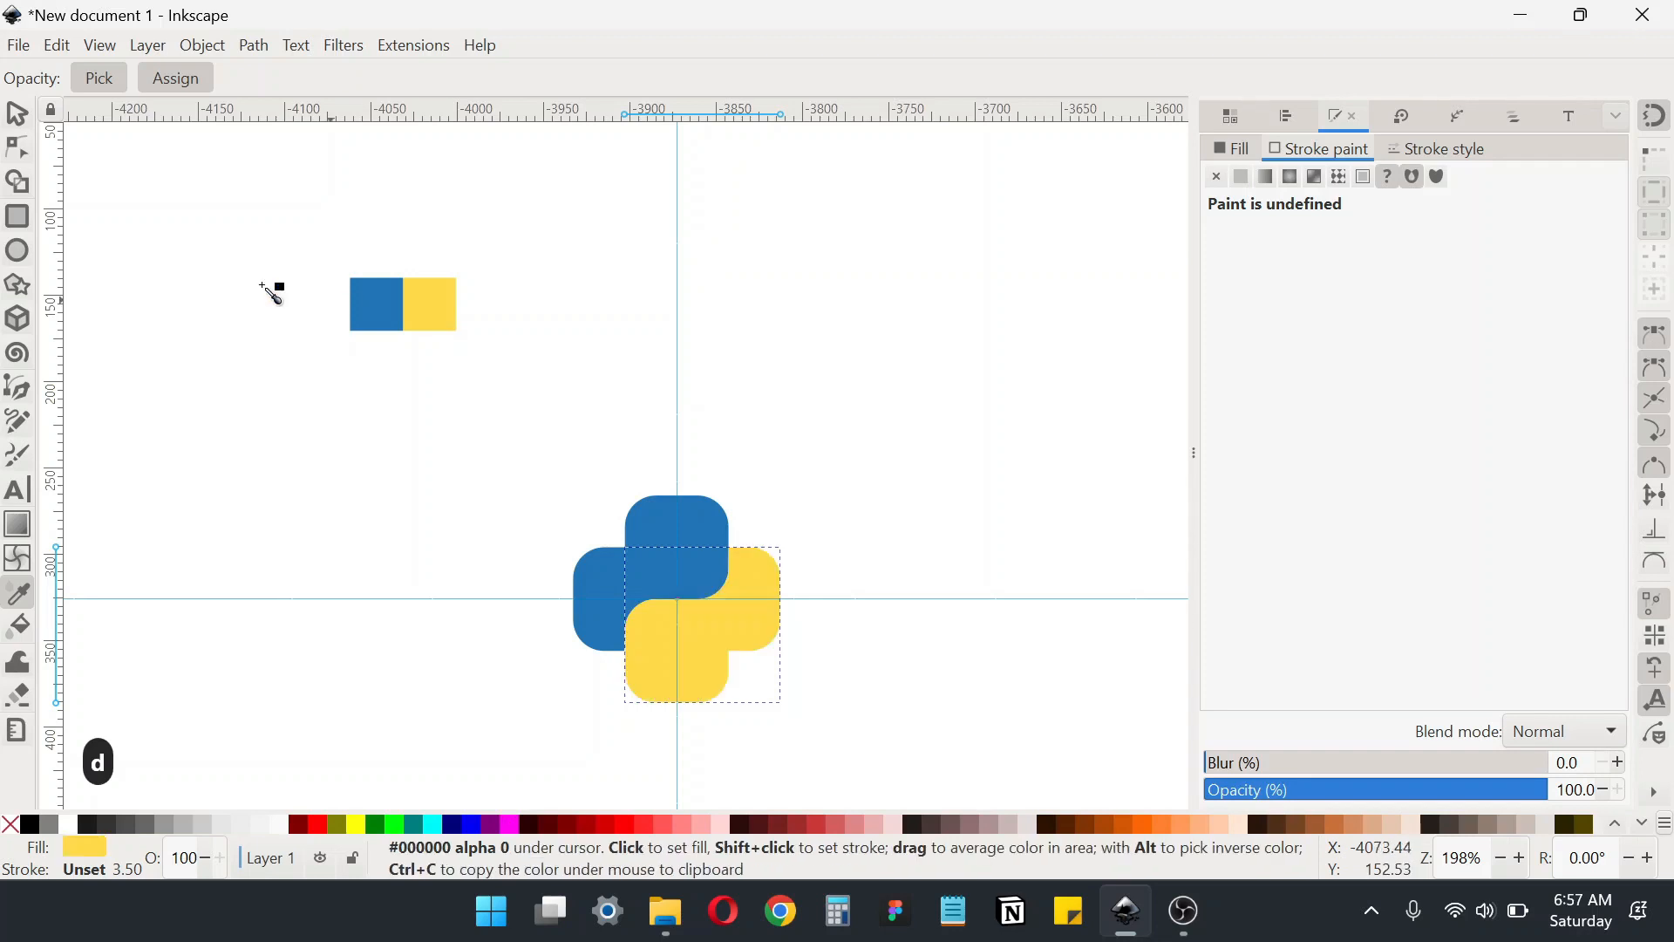
left_click(18, 114)
left_click(370, 582)
Move the colour swatch image farther up and left, away from the artwork
left_click_drag(511, 715, 518, 625)
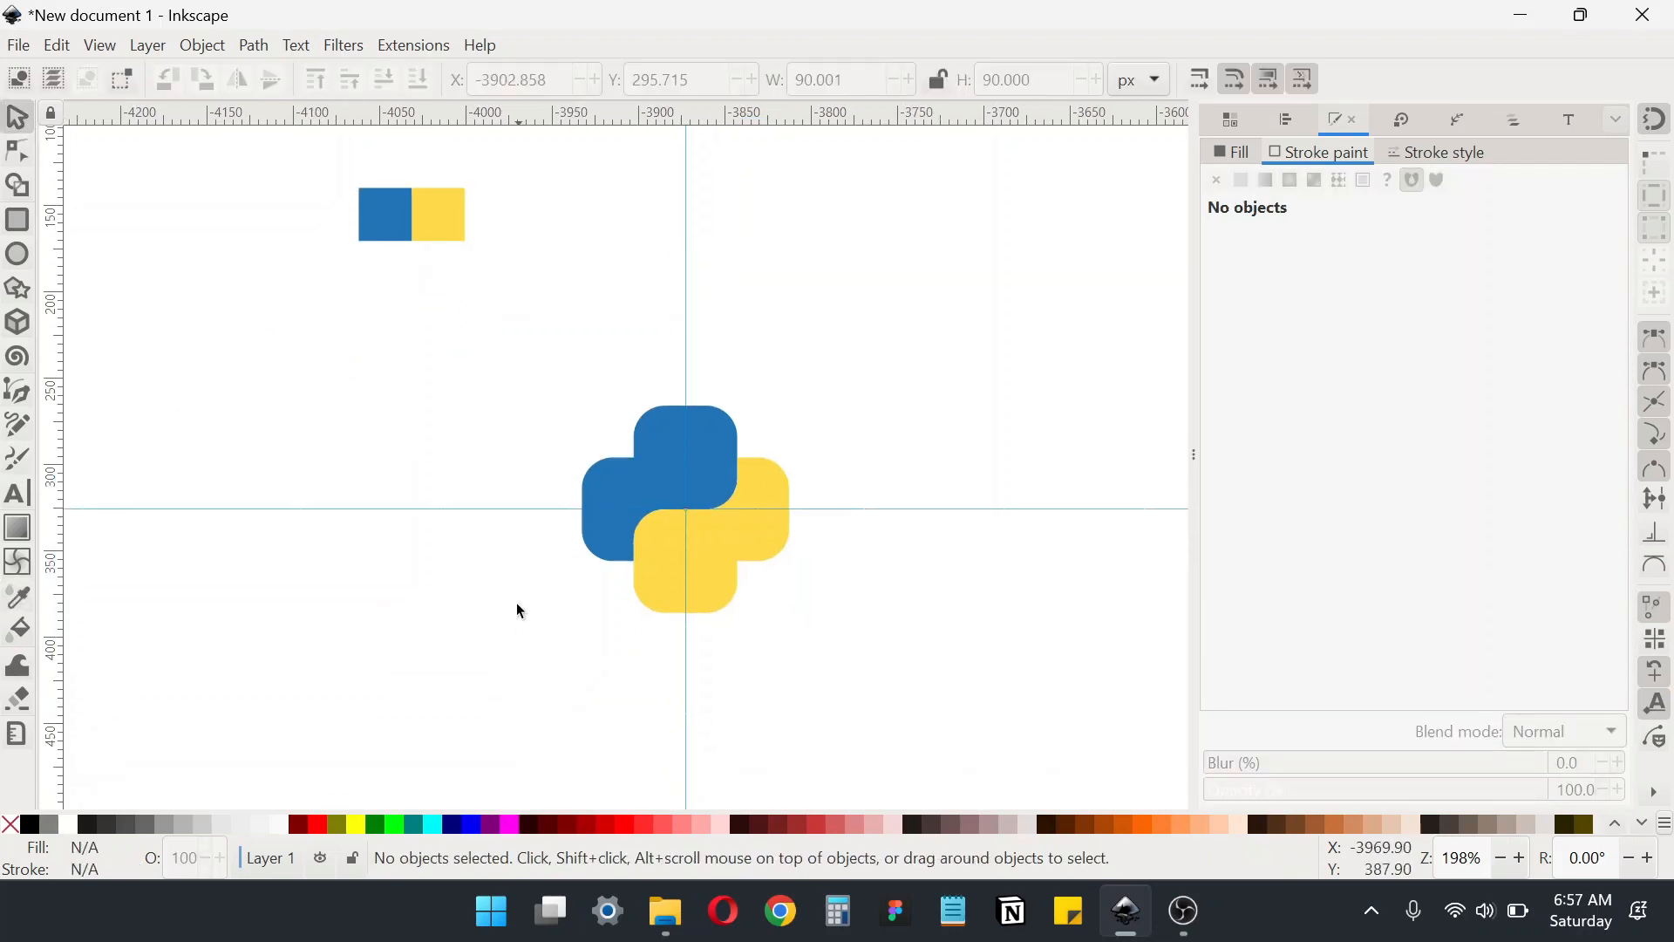
scroll(606, 563, "up", 2)
left_click_drag(643, 573, 716, 783)
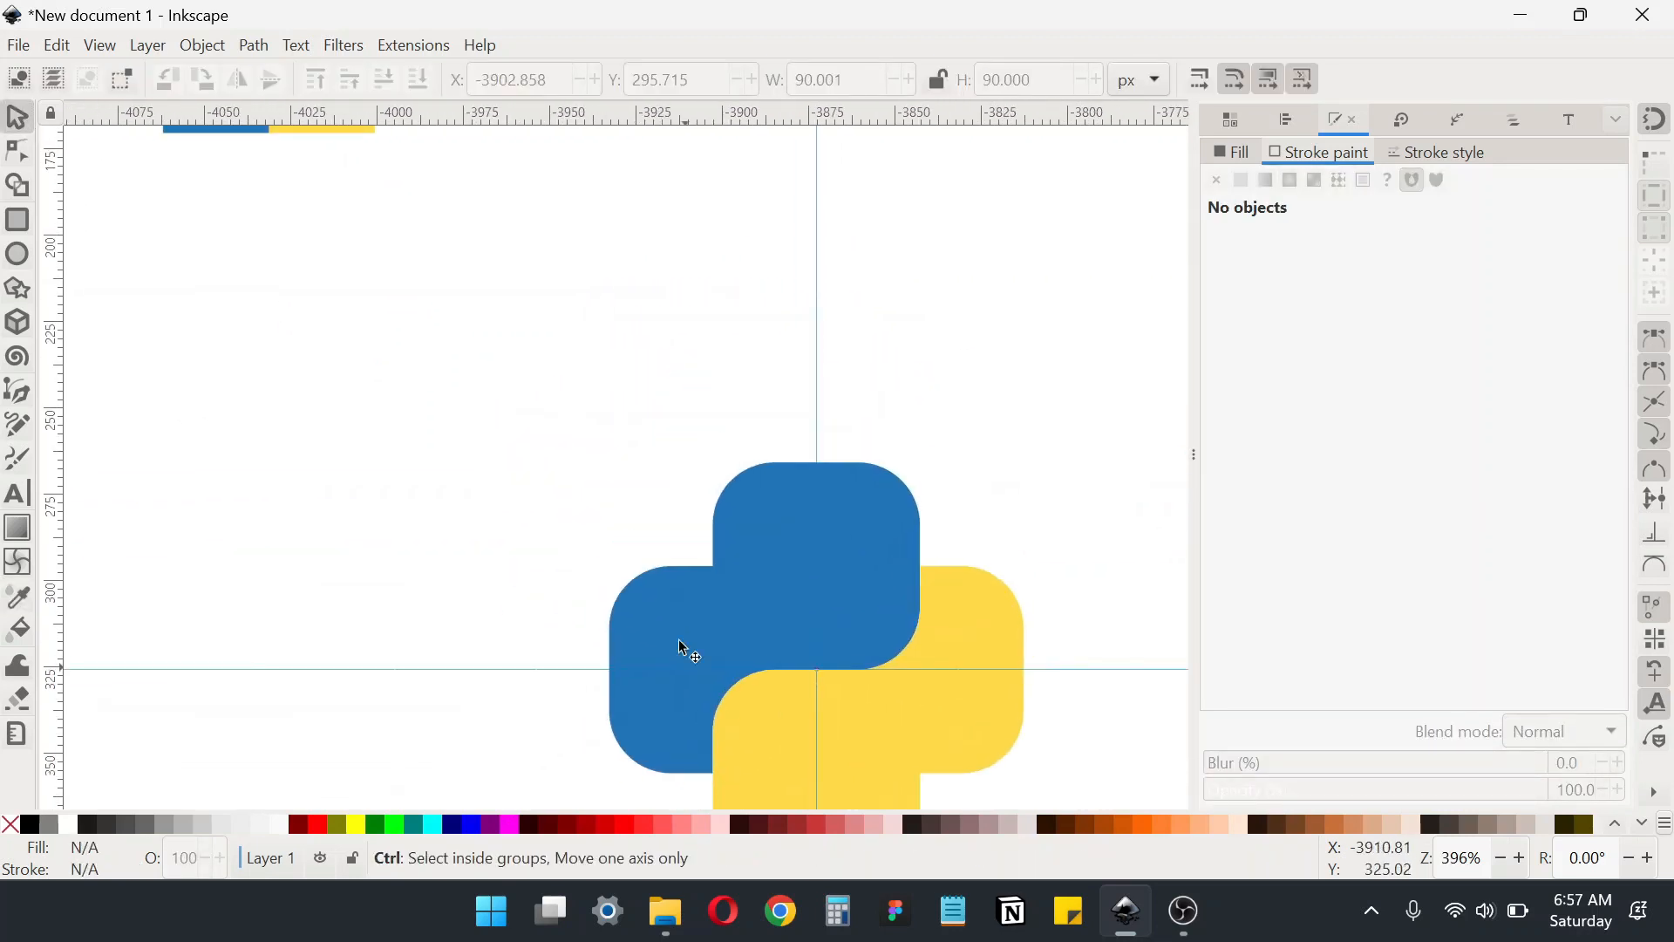
scroll(706, 719, "down", 2)
left_click(503, 359)
left_click_drag(503, 359, 271, 263)
scroll(709, 535, "up", 2)
left_click_drag(740, 598, 758, 619)
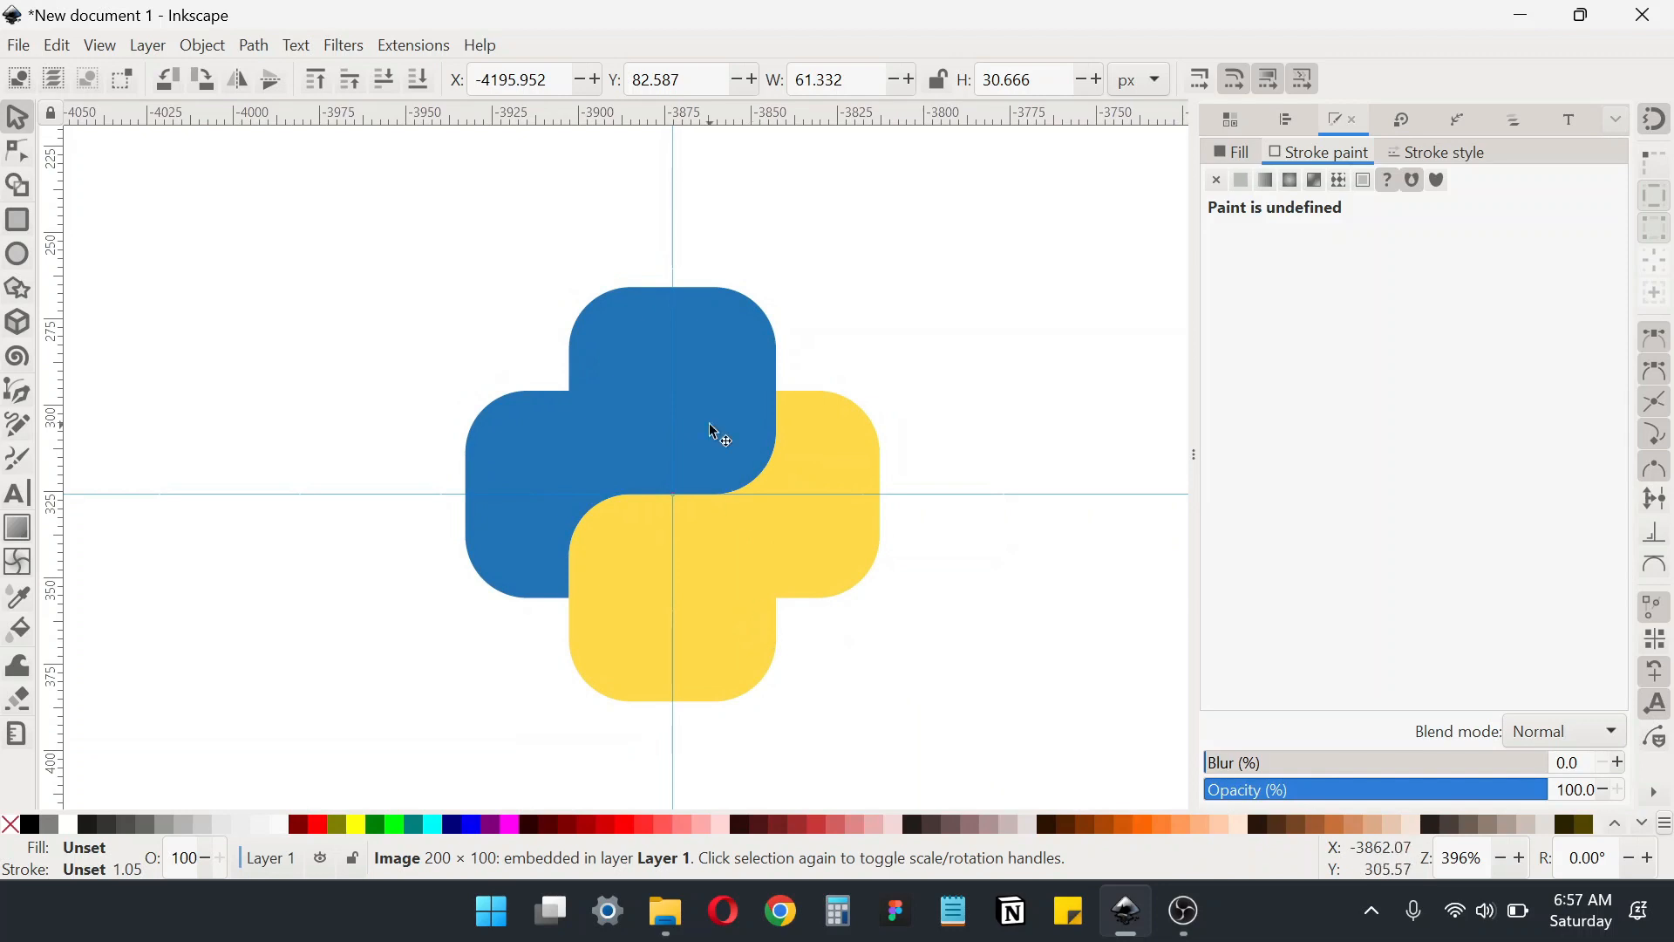
Duplicate the blue and yellow shapes together in place
left_click(747, 436)
left_click(829, 567)
left_click_drag(369, 221, 908, 755)
right_click(830, 438)
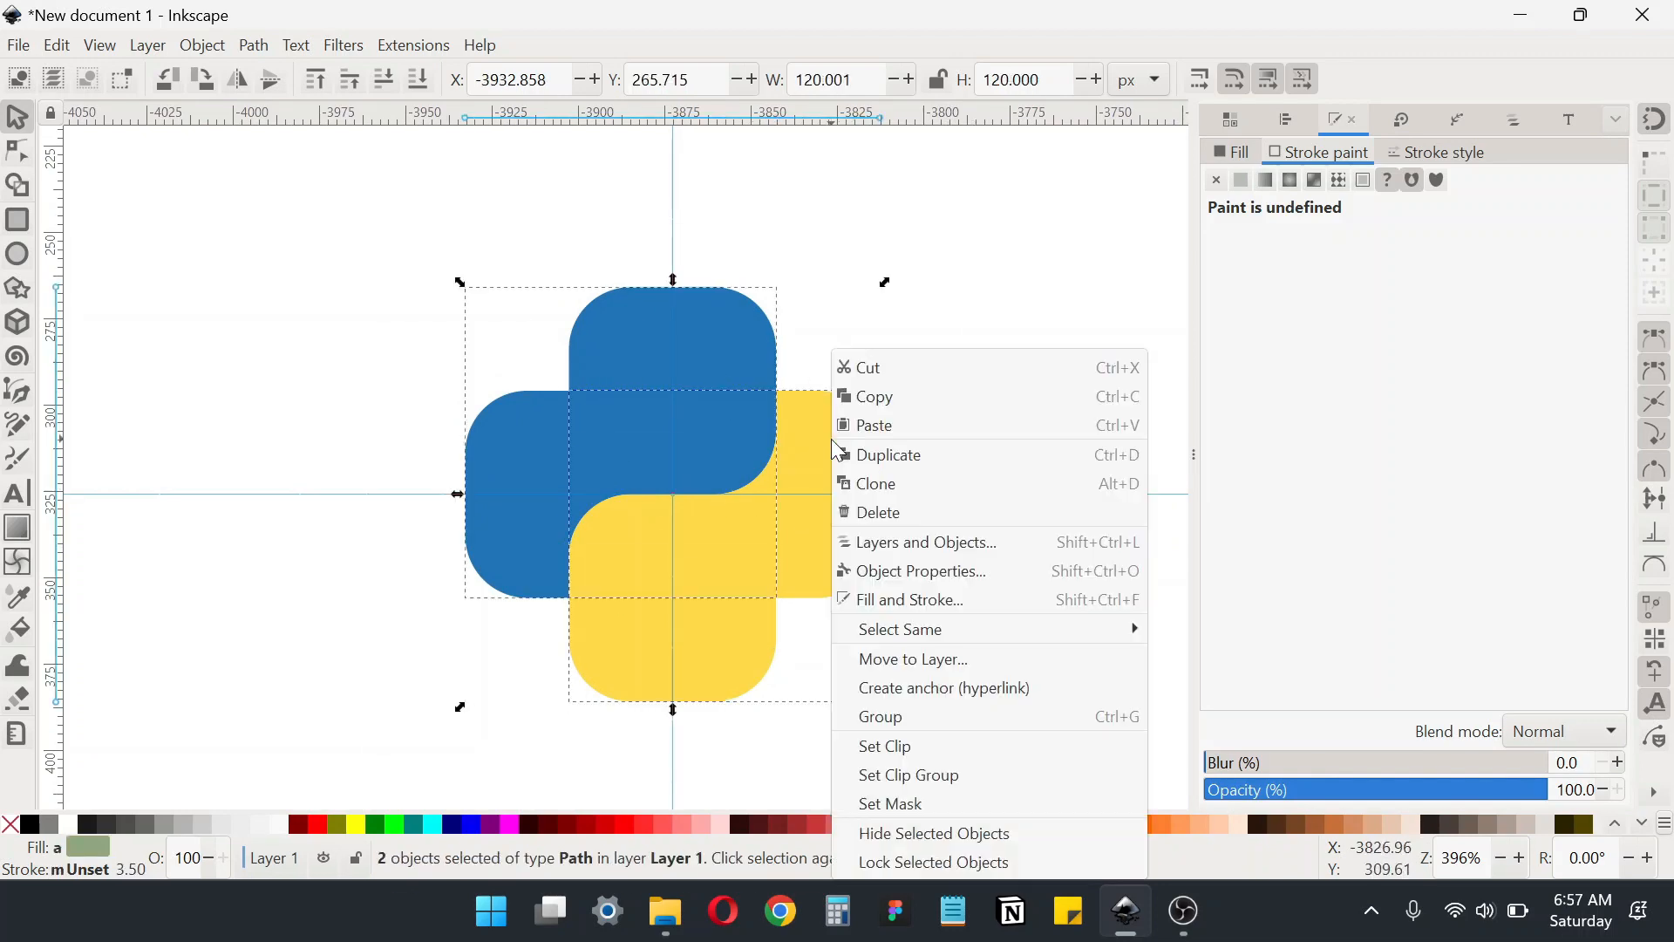
left_click(883, 452)
Give the duplicated shapes a flat black stroke 3.5 px wide and no fill
left_click(1243, 182)
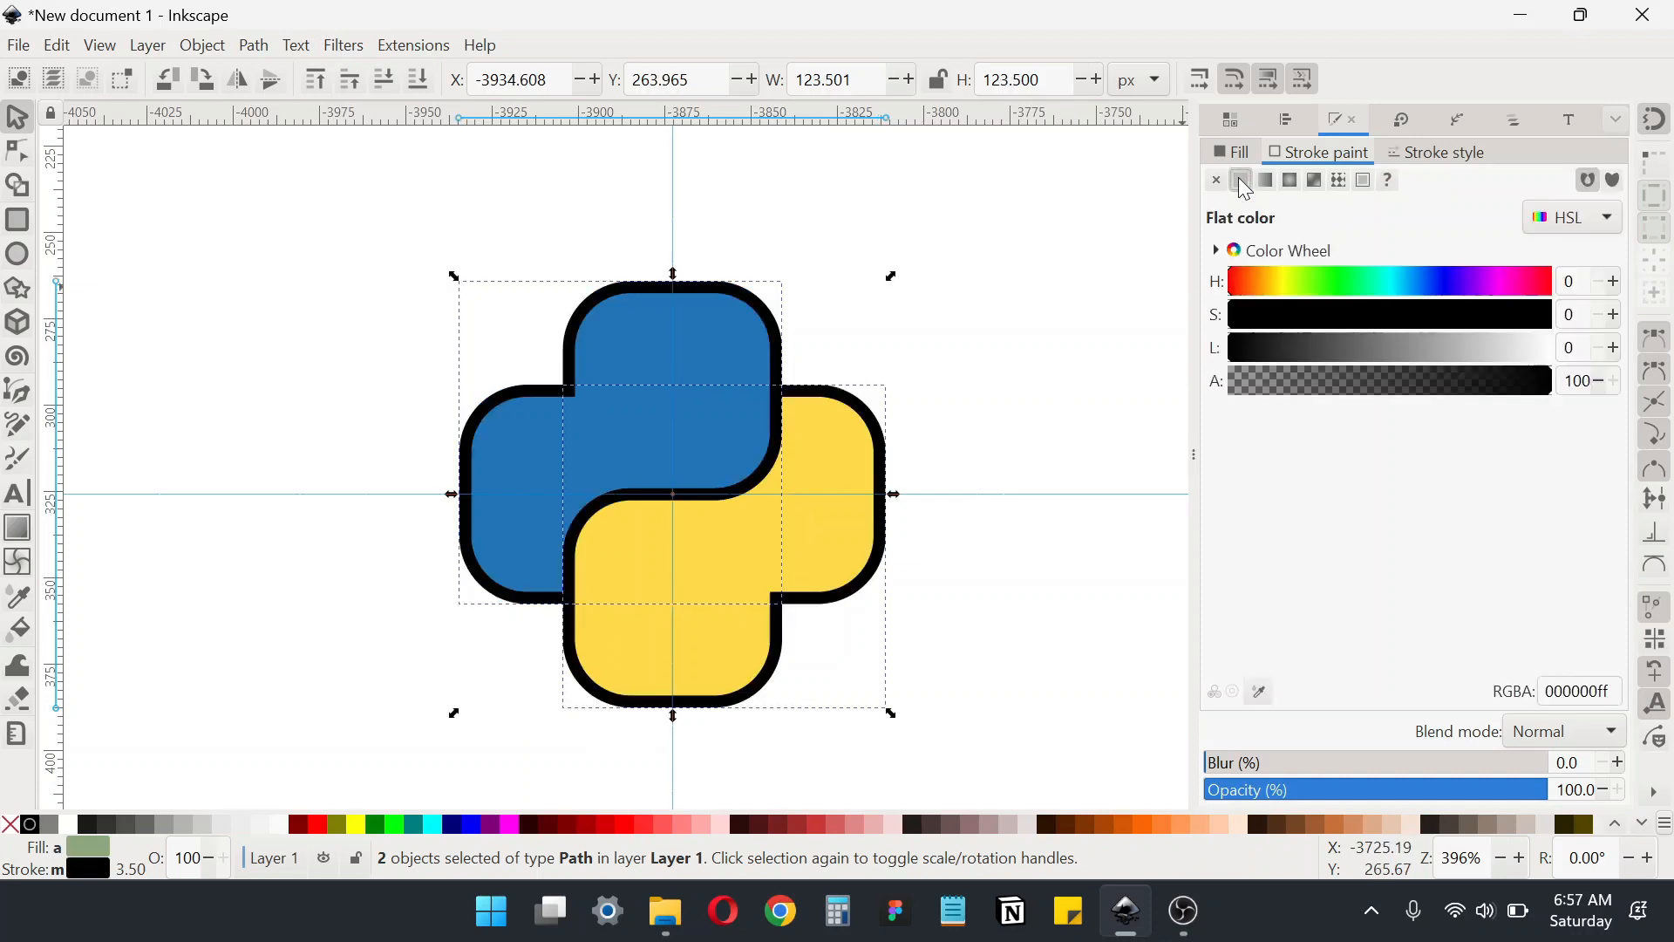
left_click(1241, 154)
left_click(1217, 181)
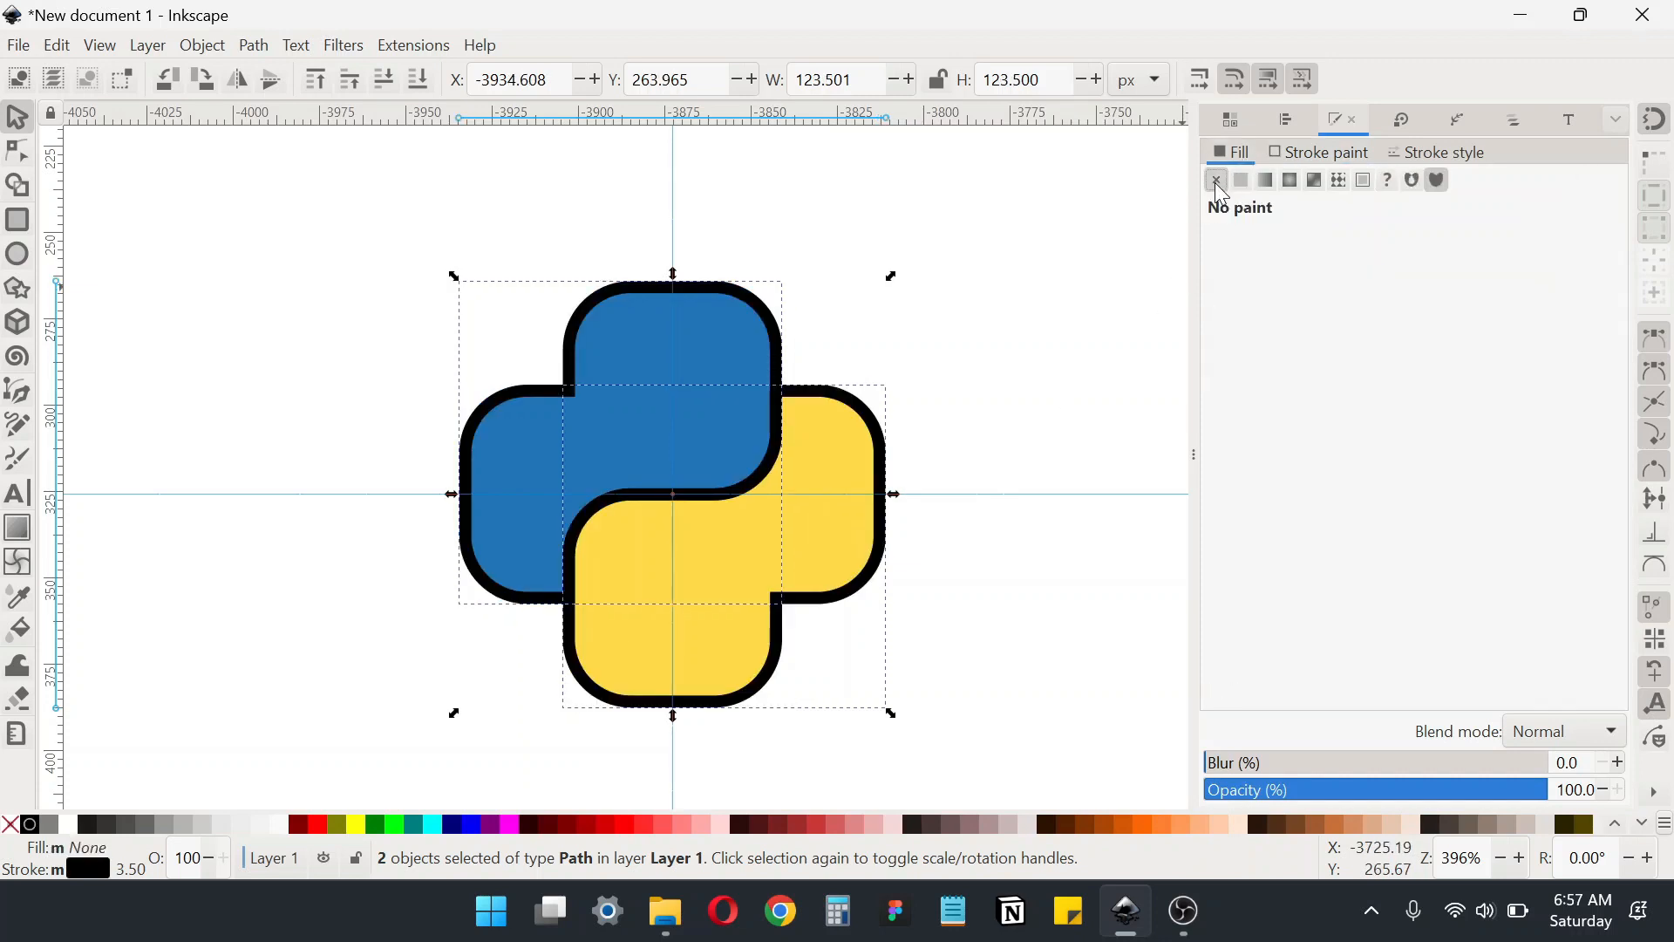
left_click(1438, 153)
left_click(1308, 189)
key("ctrl+a")
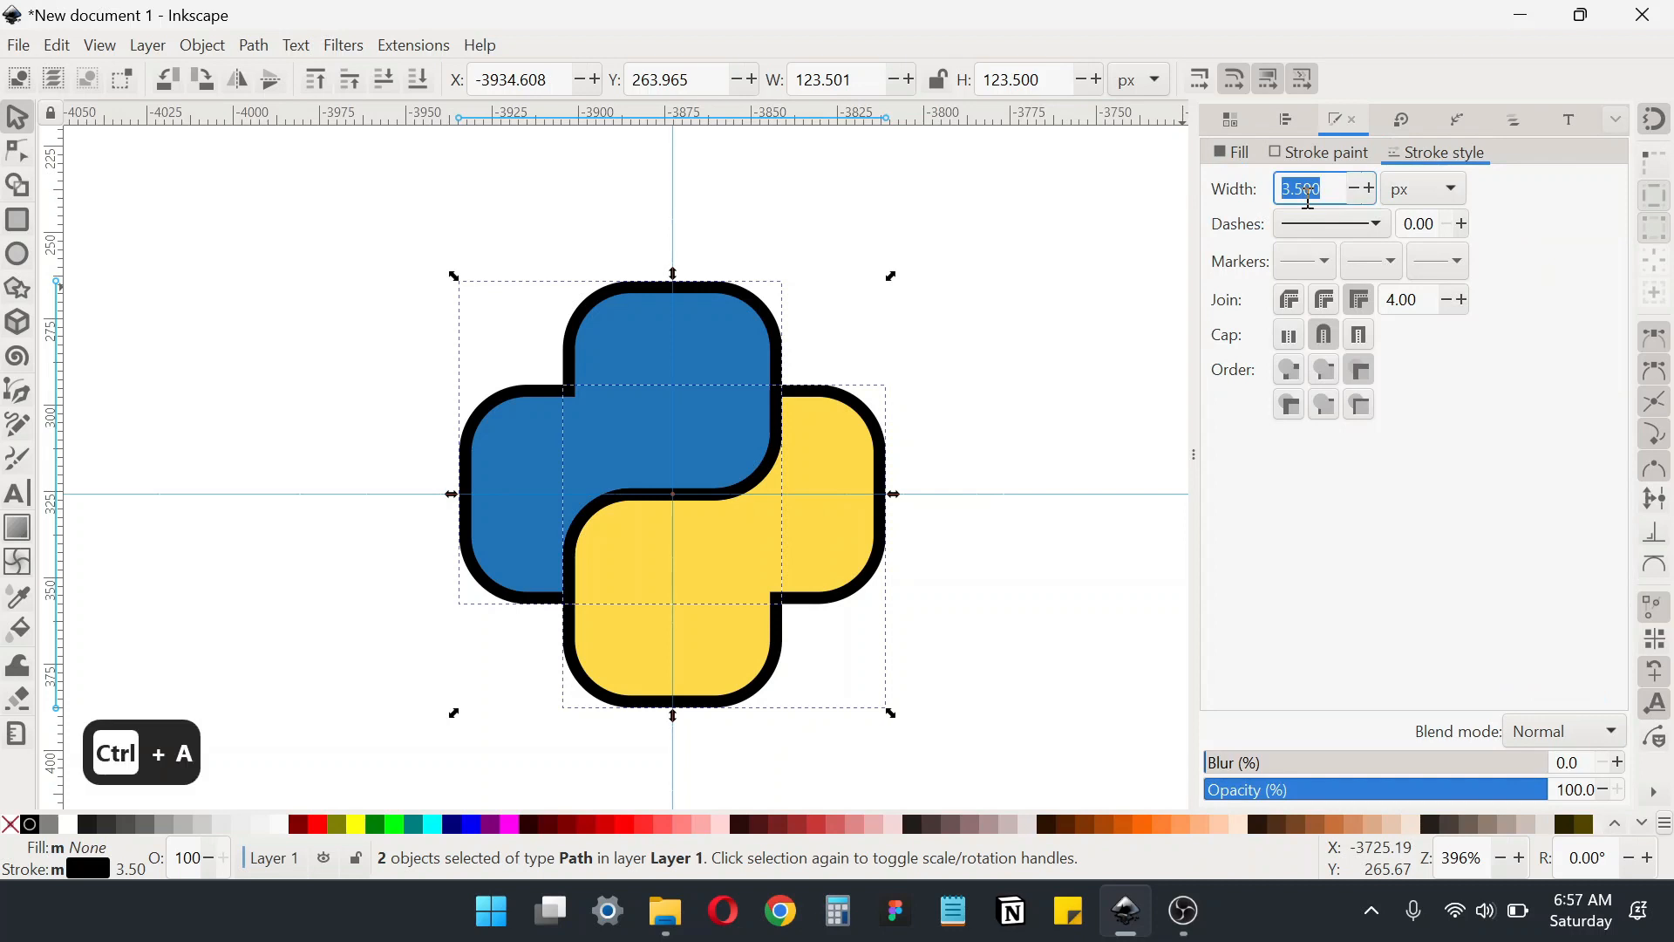
type("3.5")
key("Return")
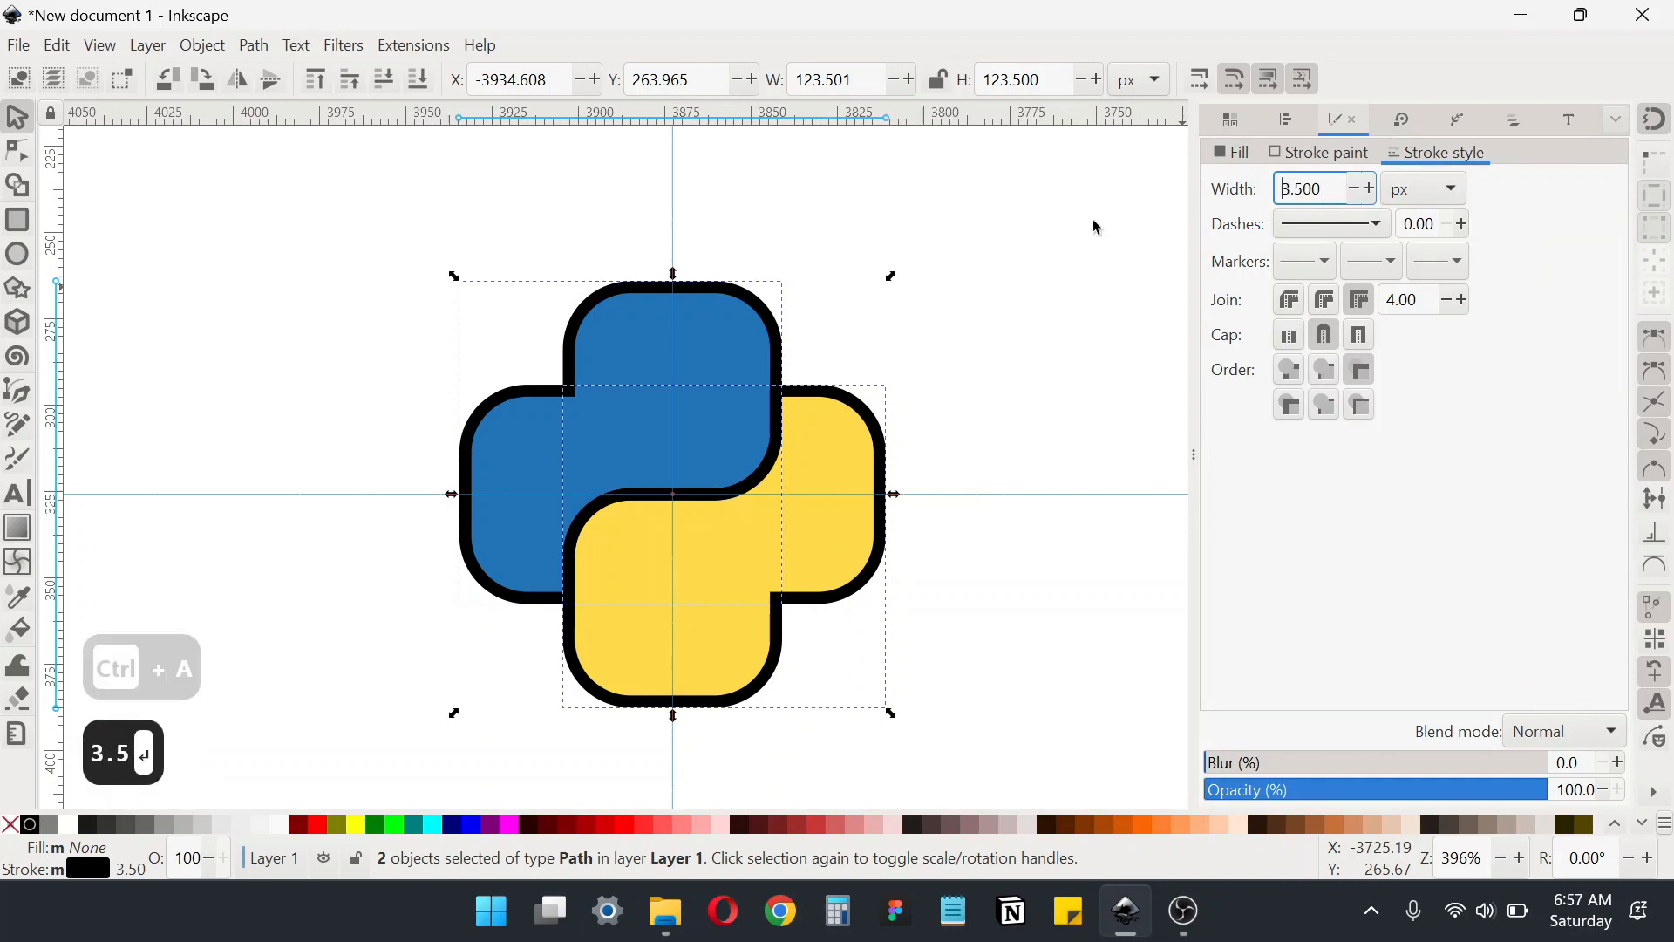
Convert the strokes of both duplicated outlines to paths and unite them into one path
left_click_drag(844, 399, 762, 430)
key("ctrl+z")
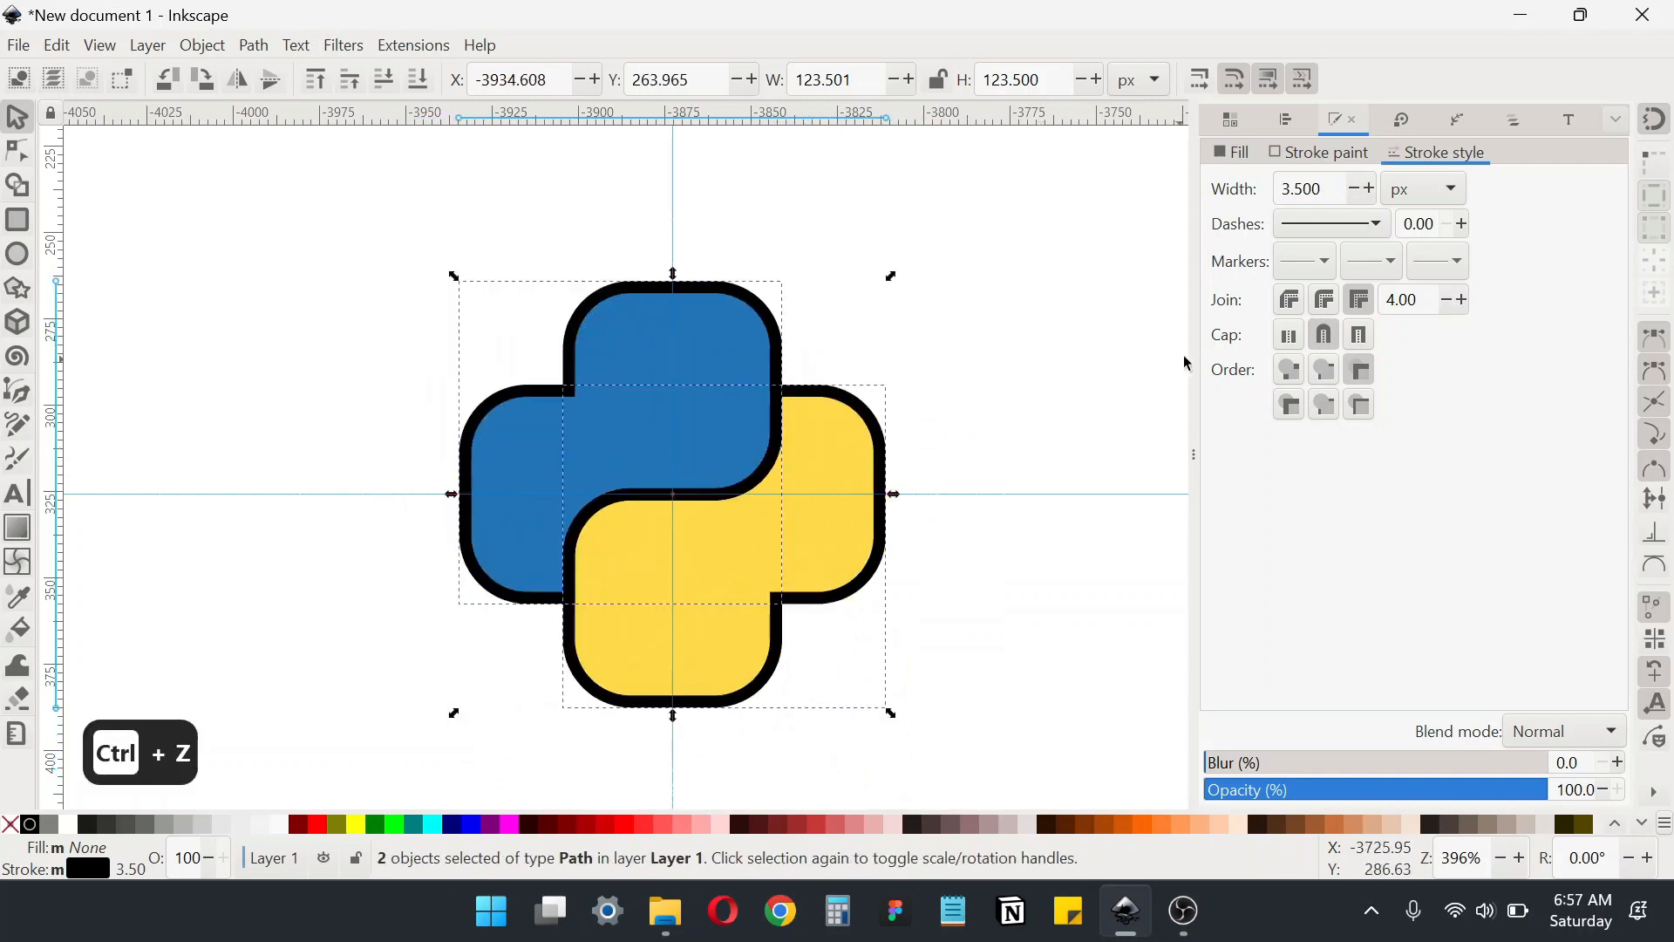
left_click(254, 45)
left_click(284, 106)
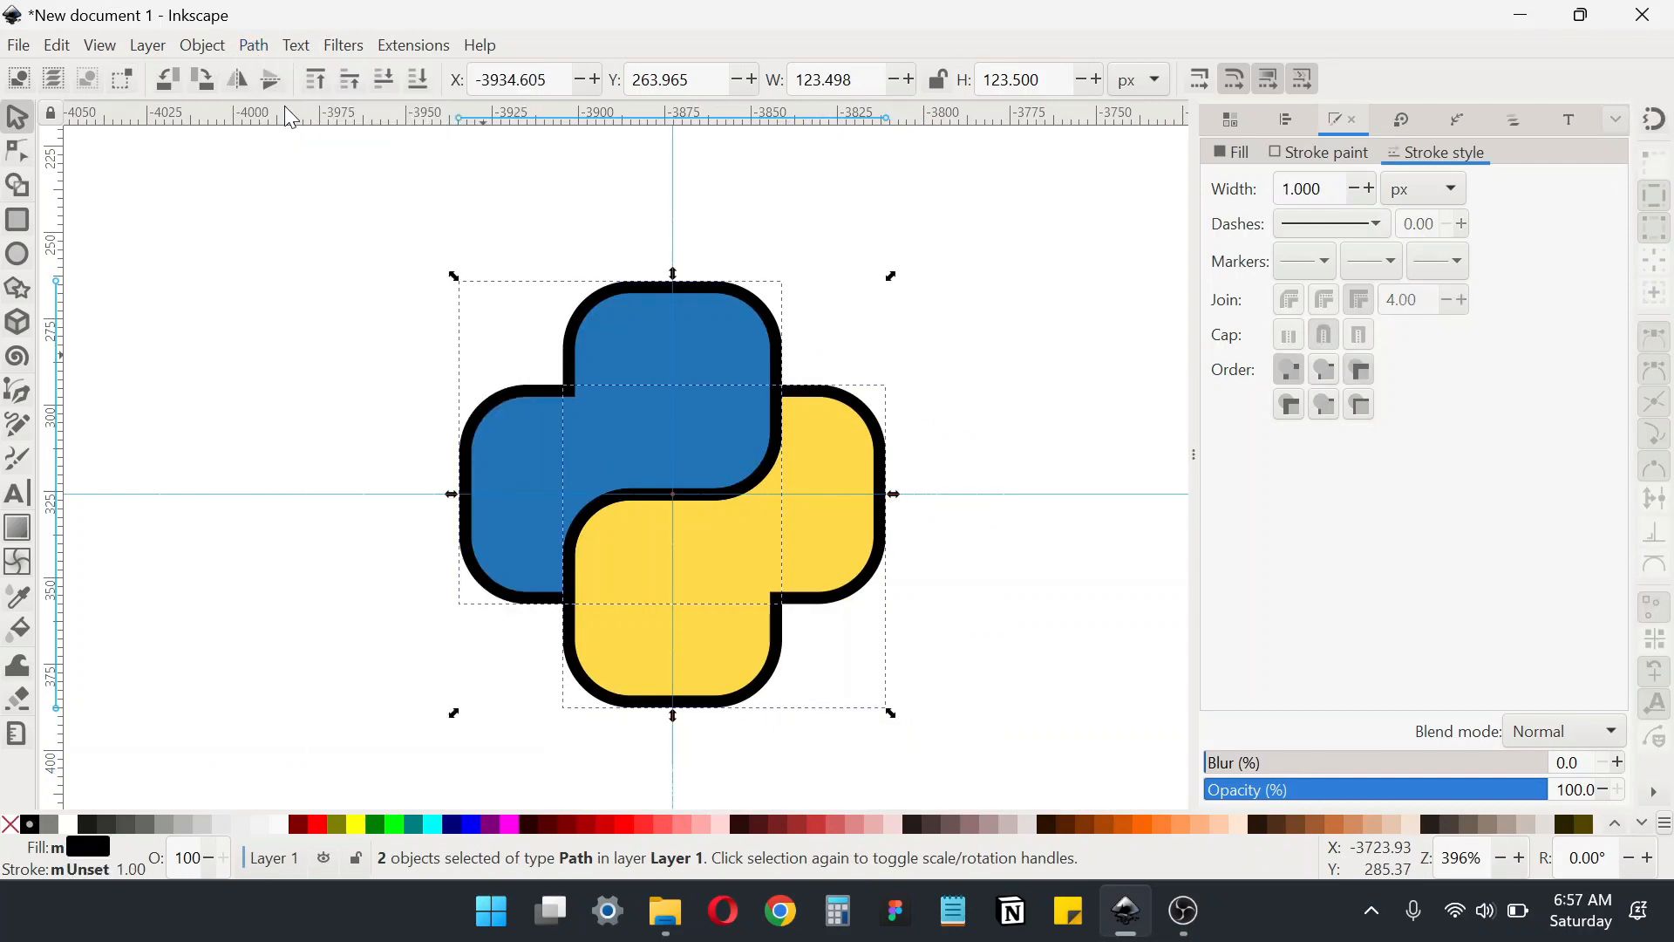
left_click(254, 45)
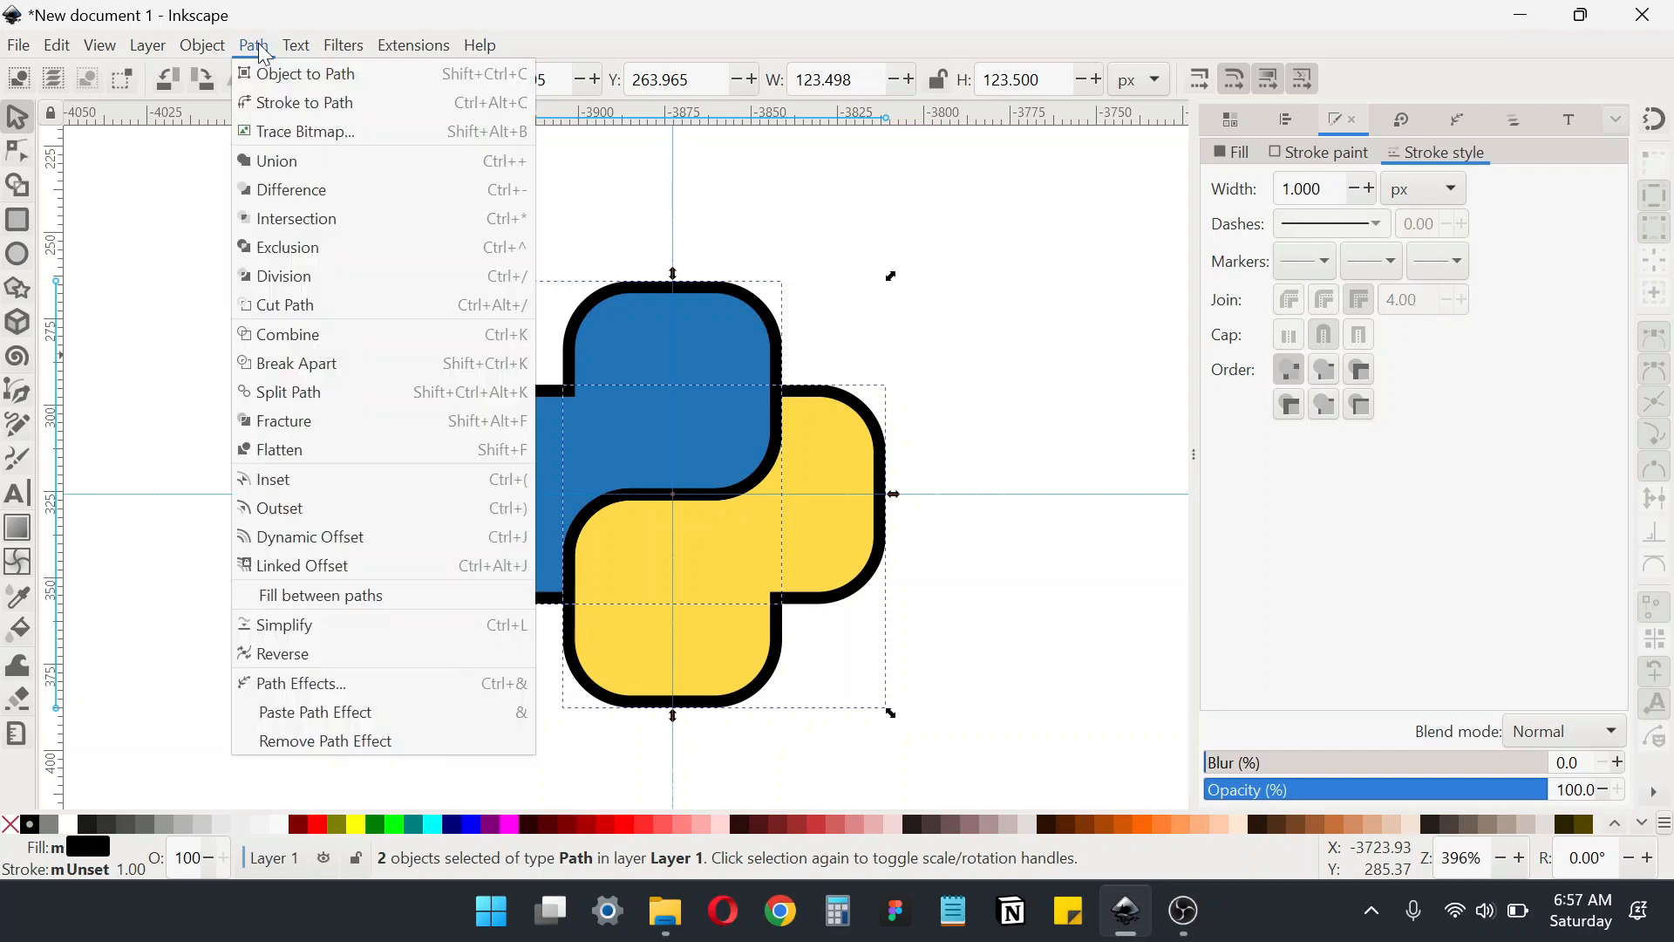
left_click(269, 162)
left_click_drag(779, 341, 718, 378)
key("ctrl+z")
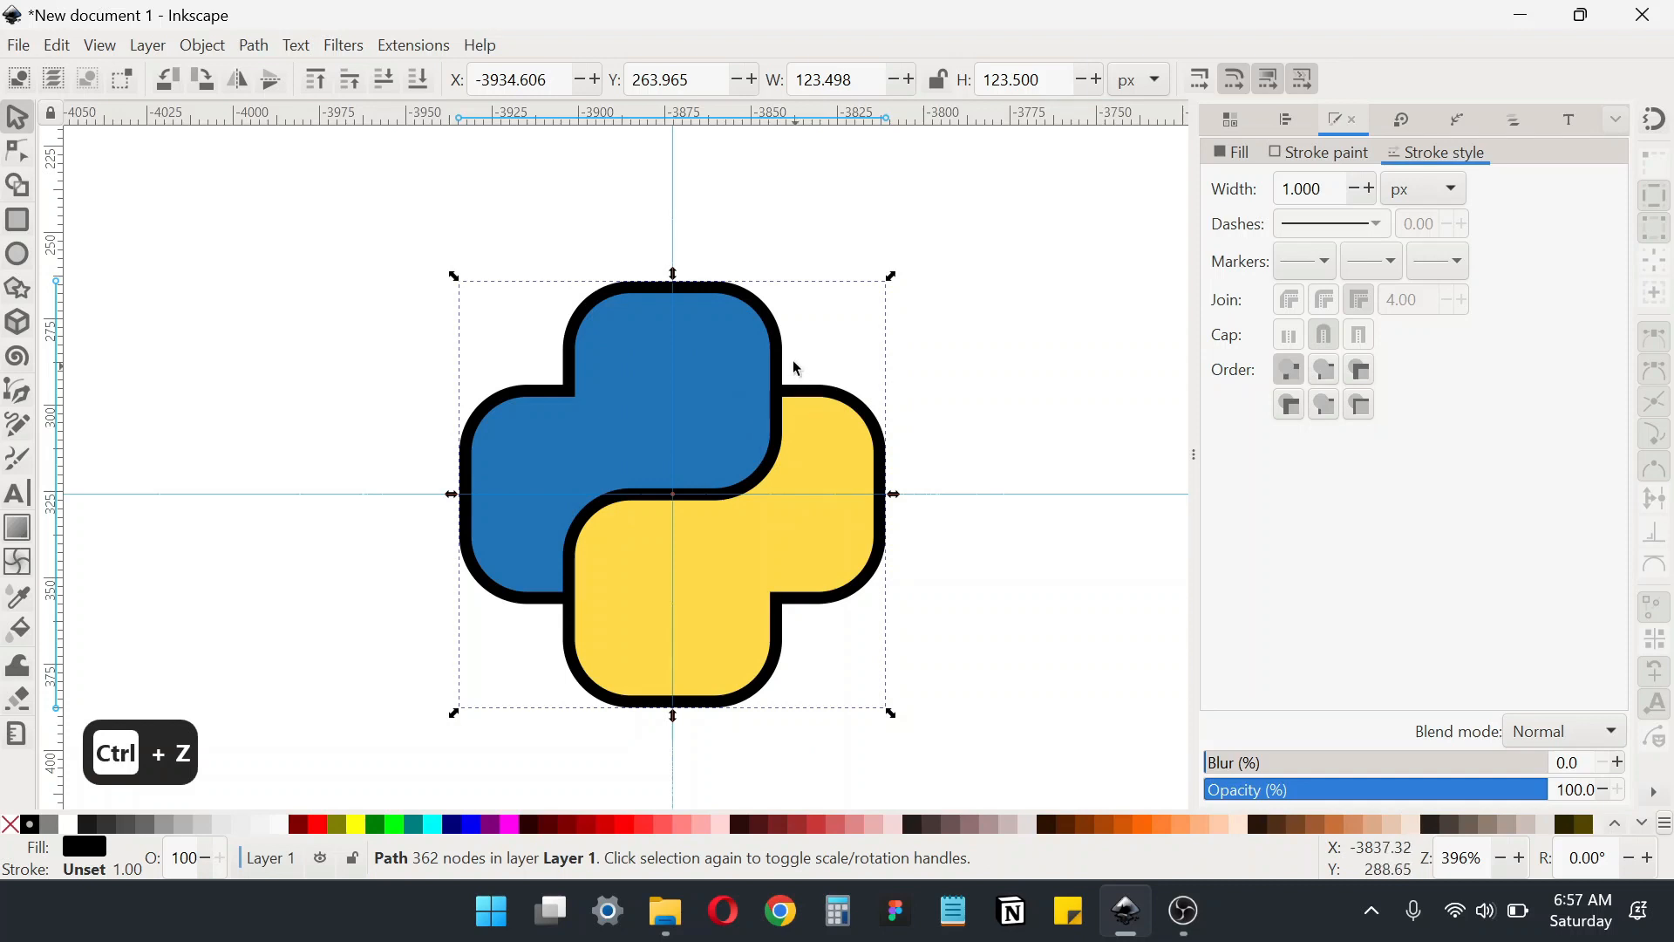
left_click_drag(778, 342, 807, 364)
key("ctrl+z")
Duplicate the united black outline in place
right_click(782, 342)
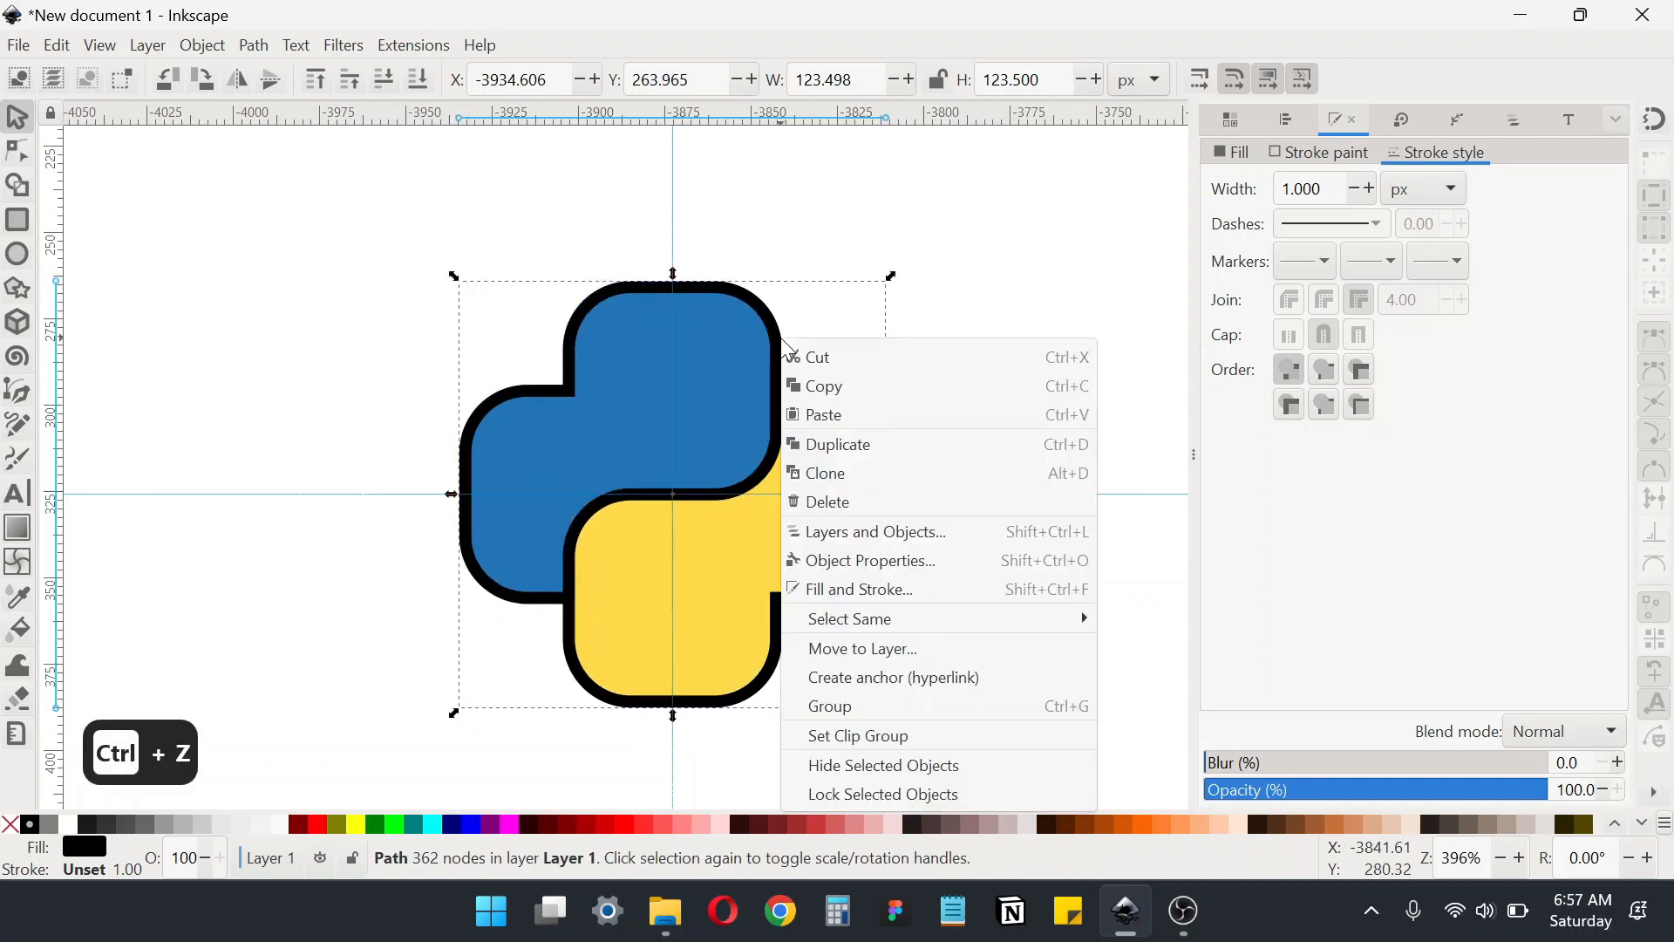
left_click(856, 441)
left_click_drag(783, 380, 807, 438)
key("ctrl+z")
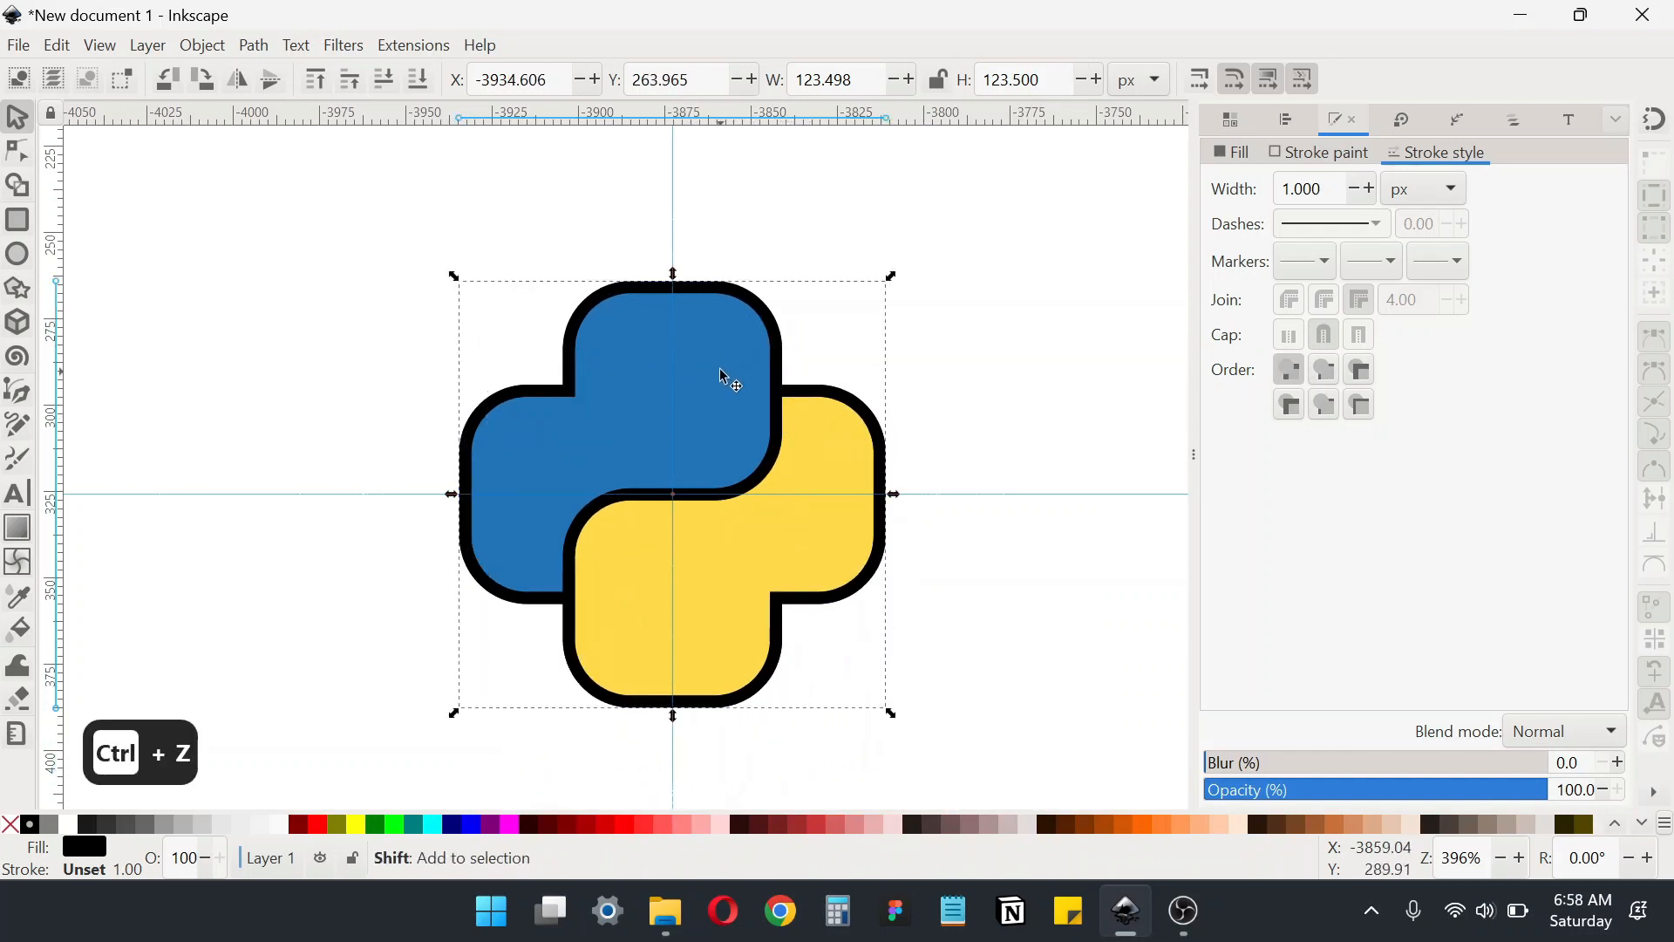
Subtract the top copy of the black outline from the blue shape
left_click(727, 373, "shift")
left_click_drag(734, 352, 437, 329)
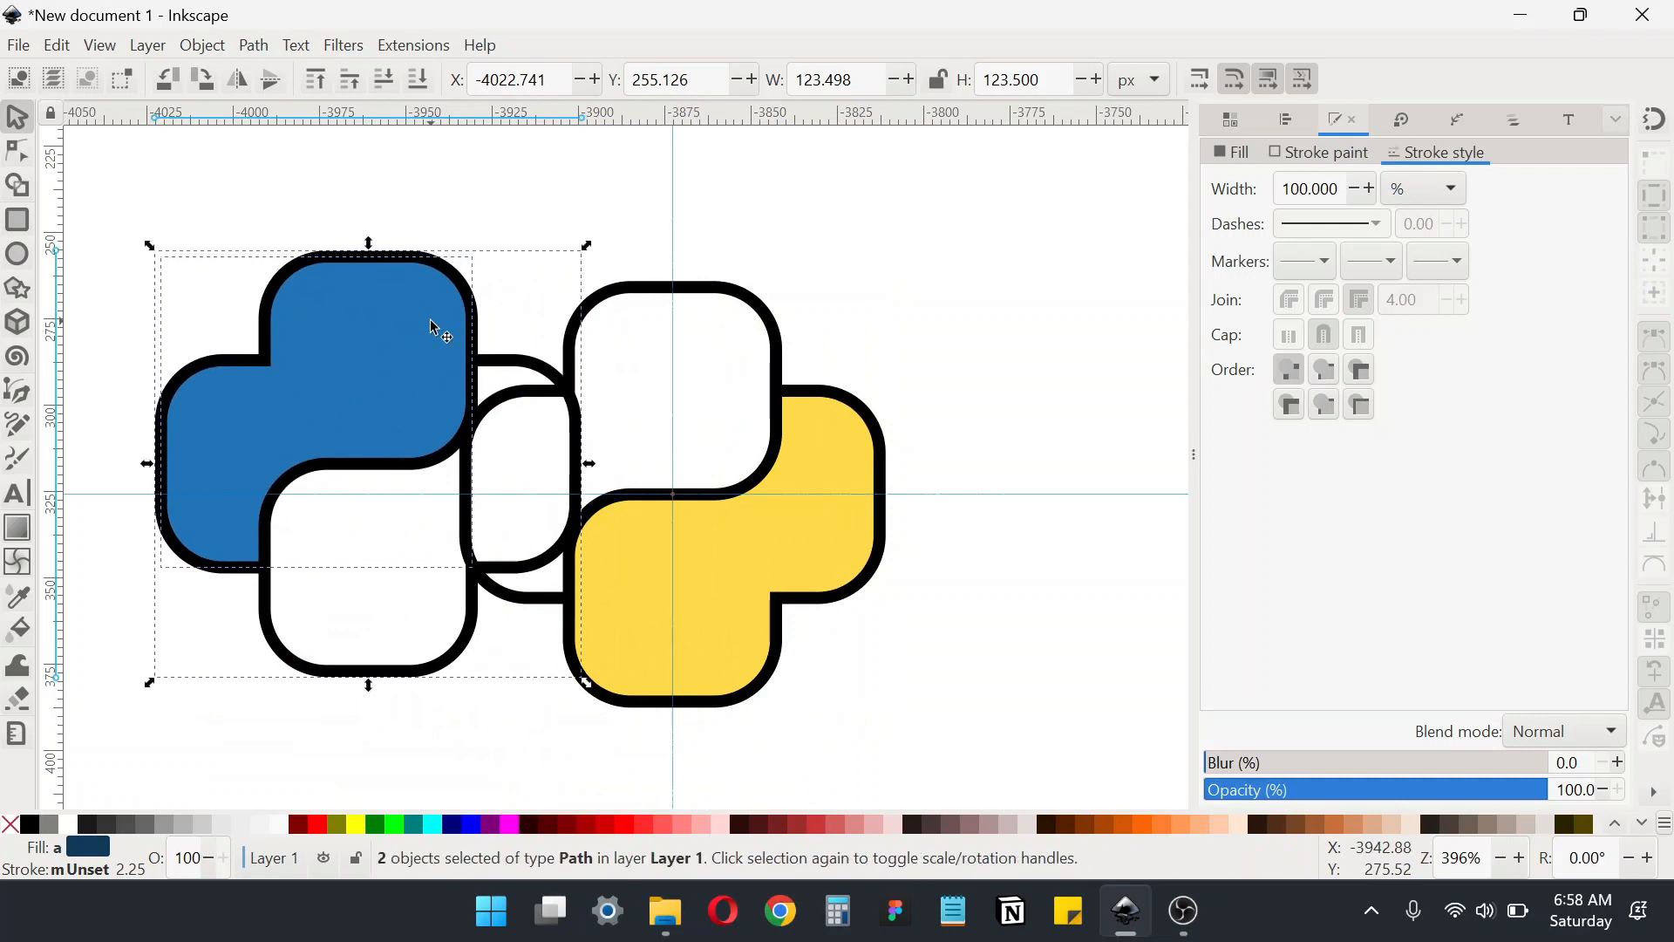
key("ctrl+z")
left_click(265, 50)
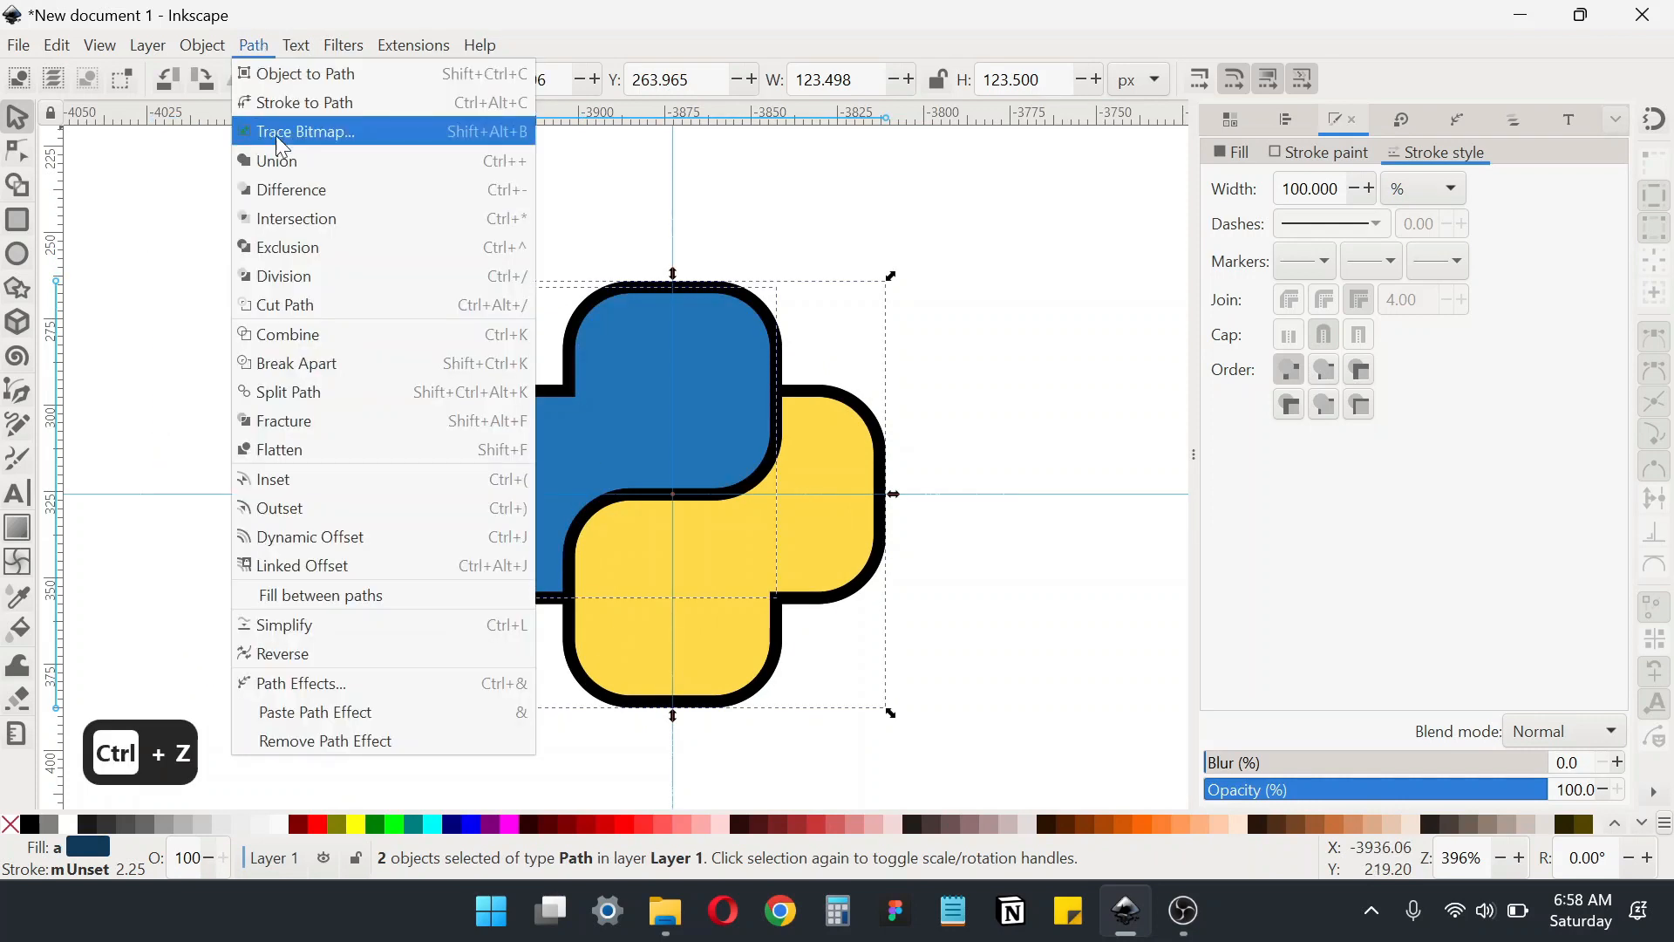
left_click(290, 190)
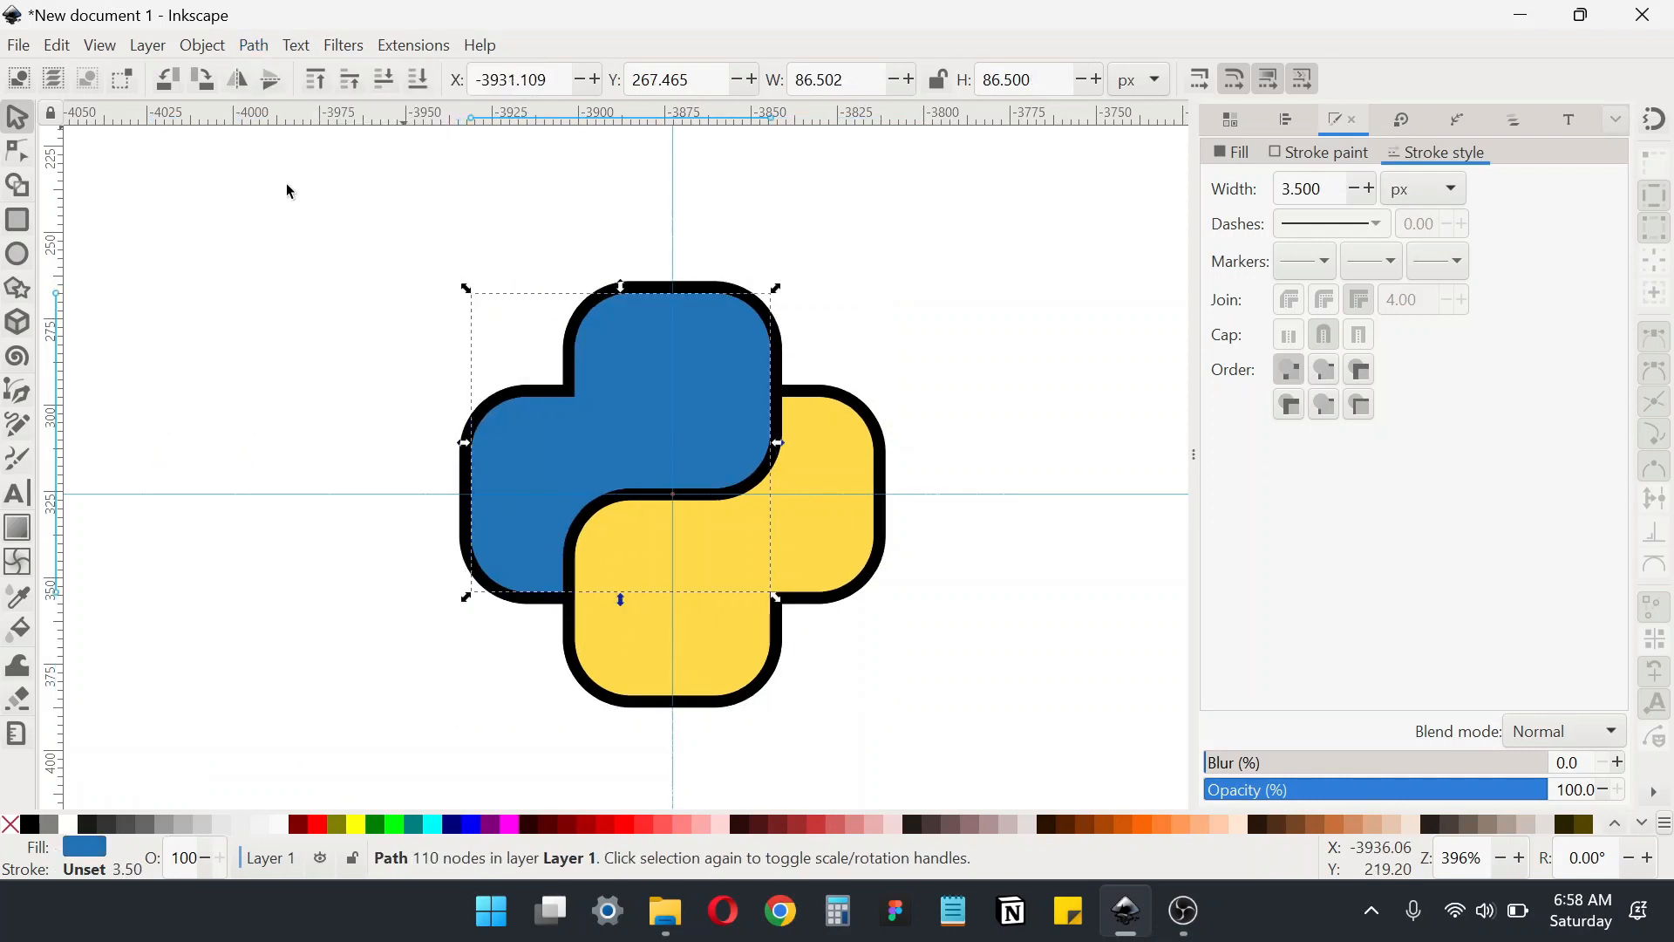
Subtract the remaining black outline from the yellow shape and clear the selection
left_click(843, 392)
left_click(855, 454, "shift")
left_click_drag(855, 456, 893, 523)
key("ctrl+z")
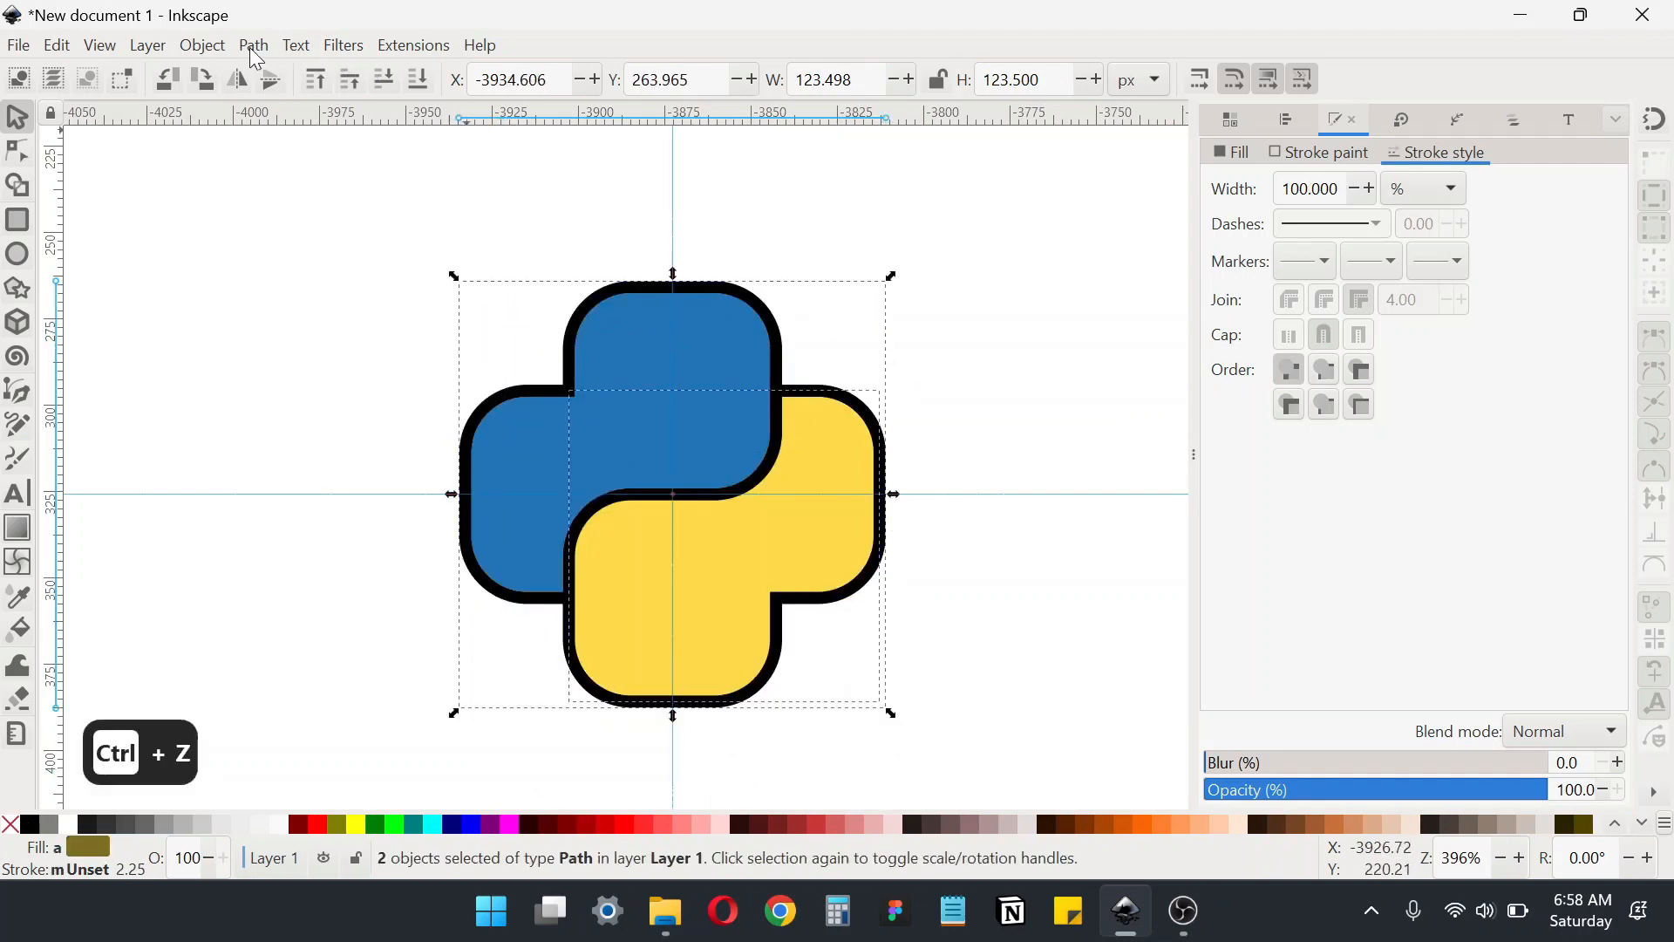
left_click(255, 47)
left_click(296, 186)
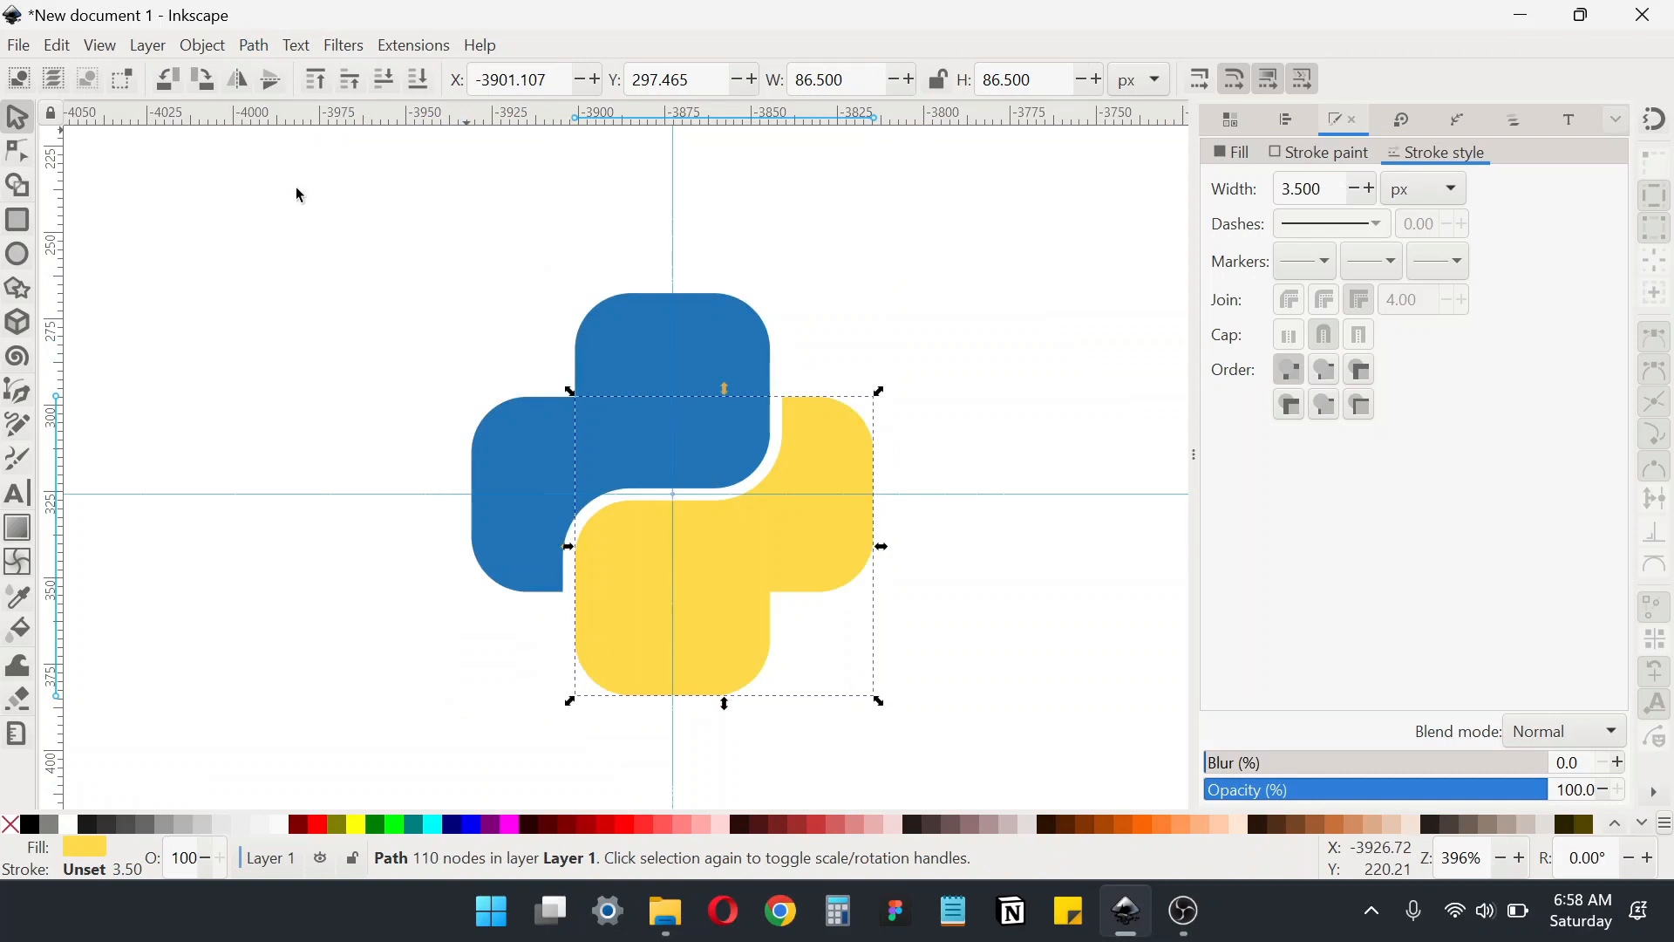
left_click(330, 273)
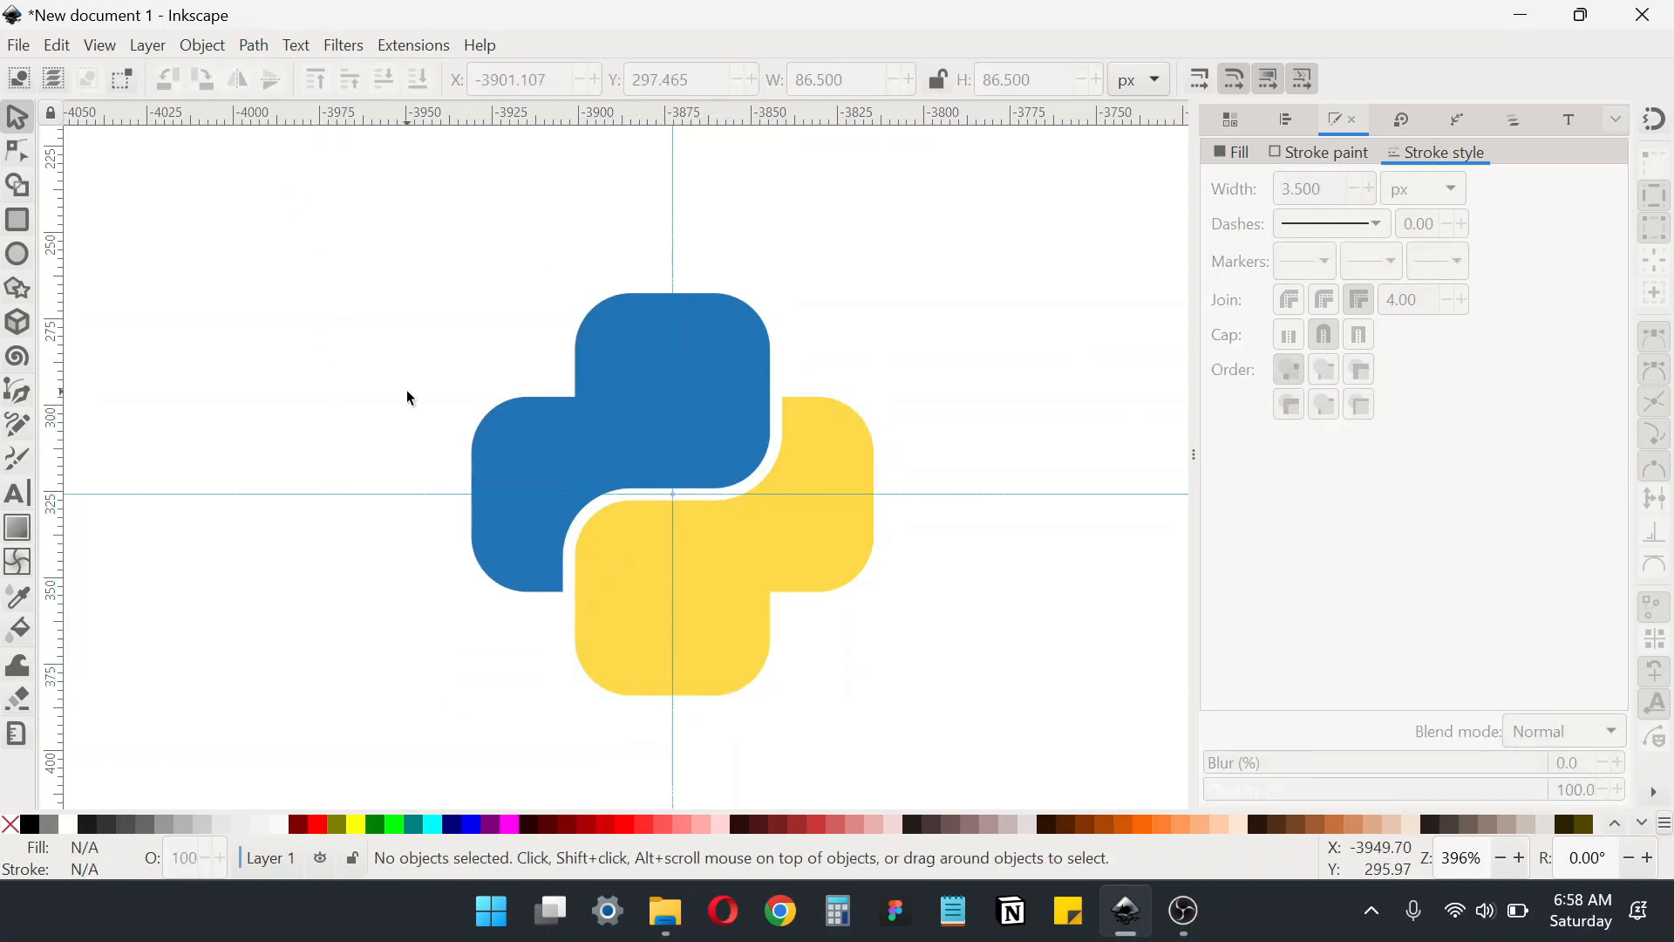
Draw a circle about 15 px across at the upper left of the blue shape, with flat yellow fill and no stroke
left_click(17, 254)
left_click_drag(443, 315, 500, 371)
left_click(1233, 153)
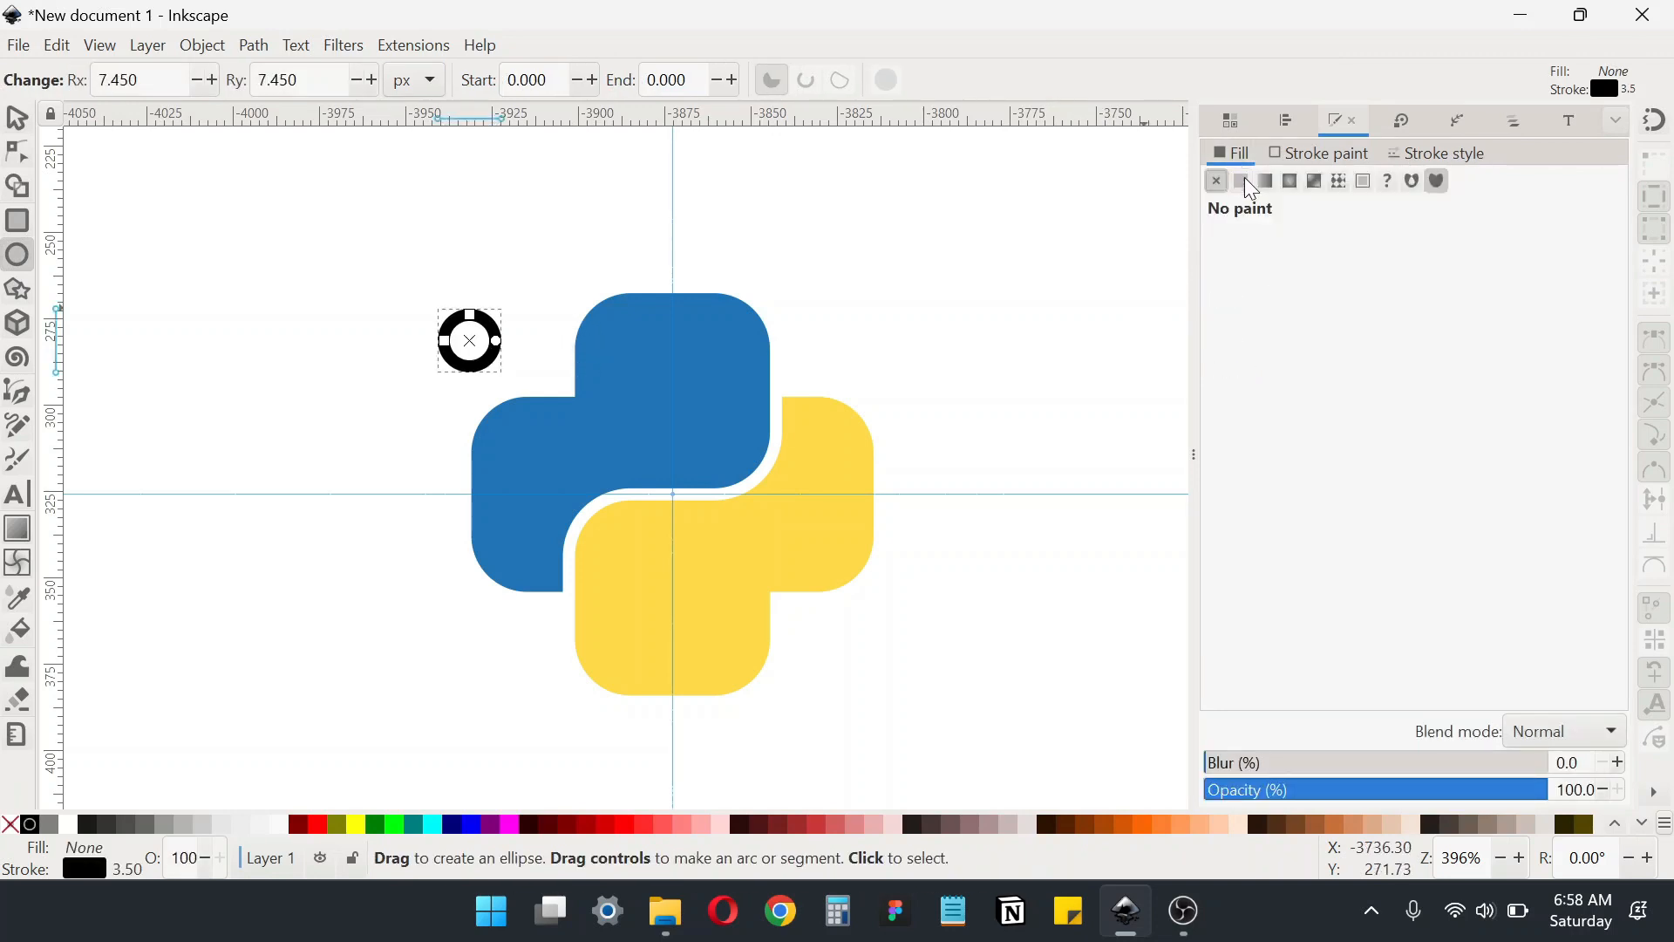
left_click(1241, 181)
left_click(1319, 154)
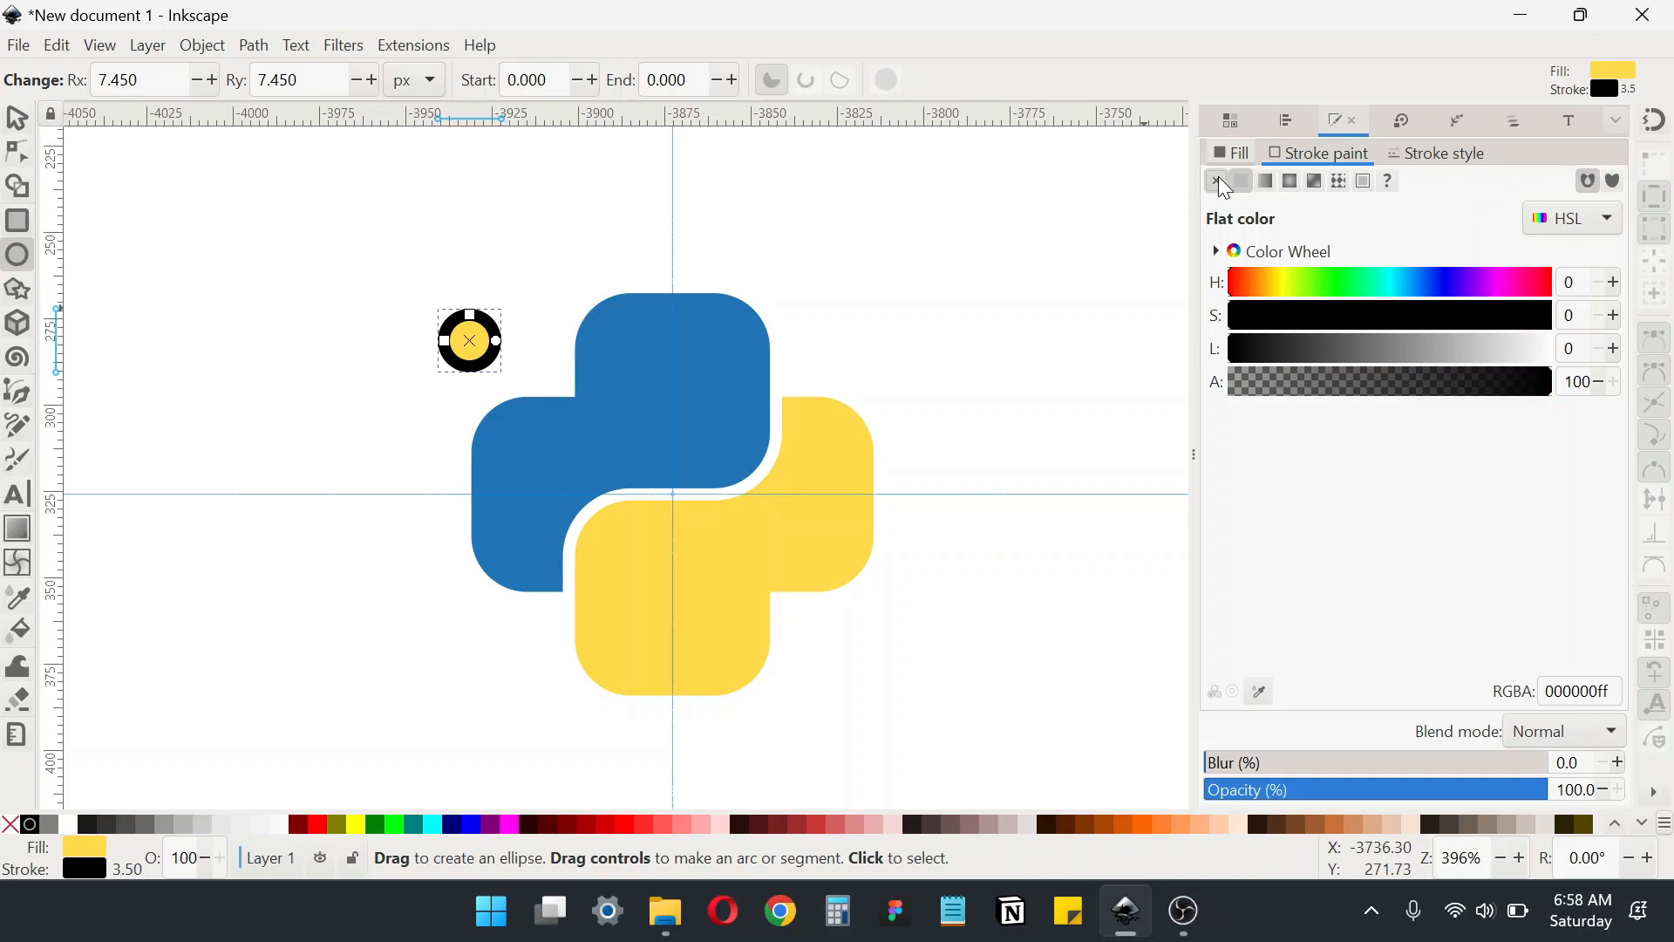
left_click(1217, 181)
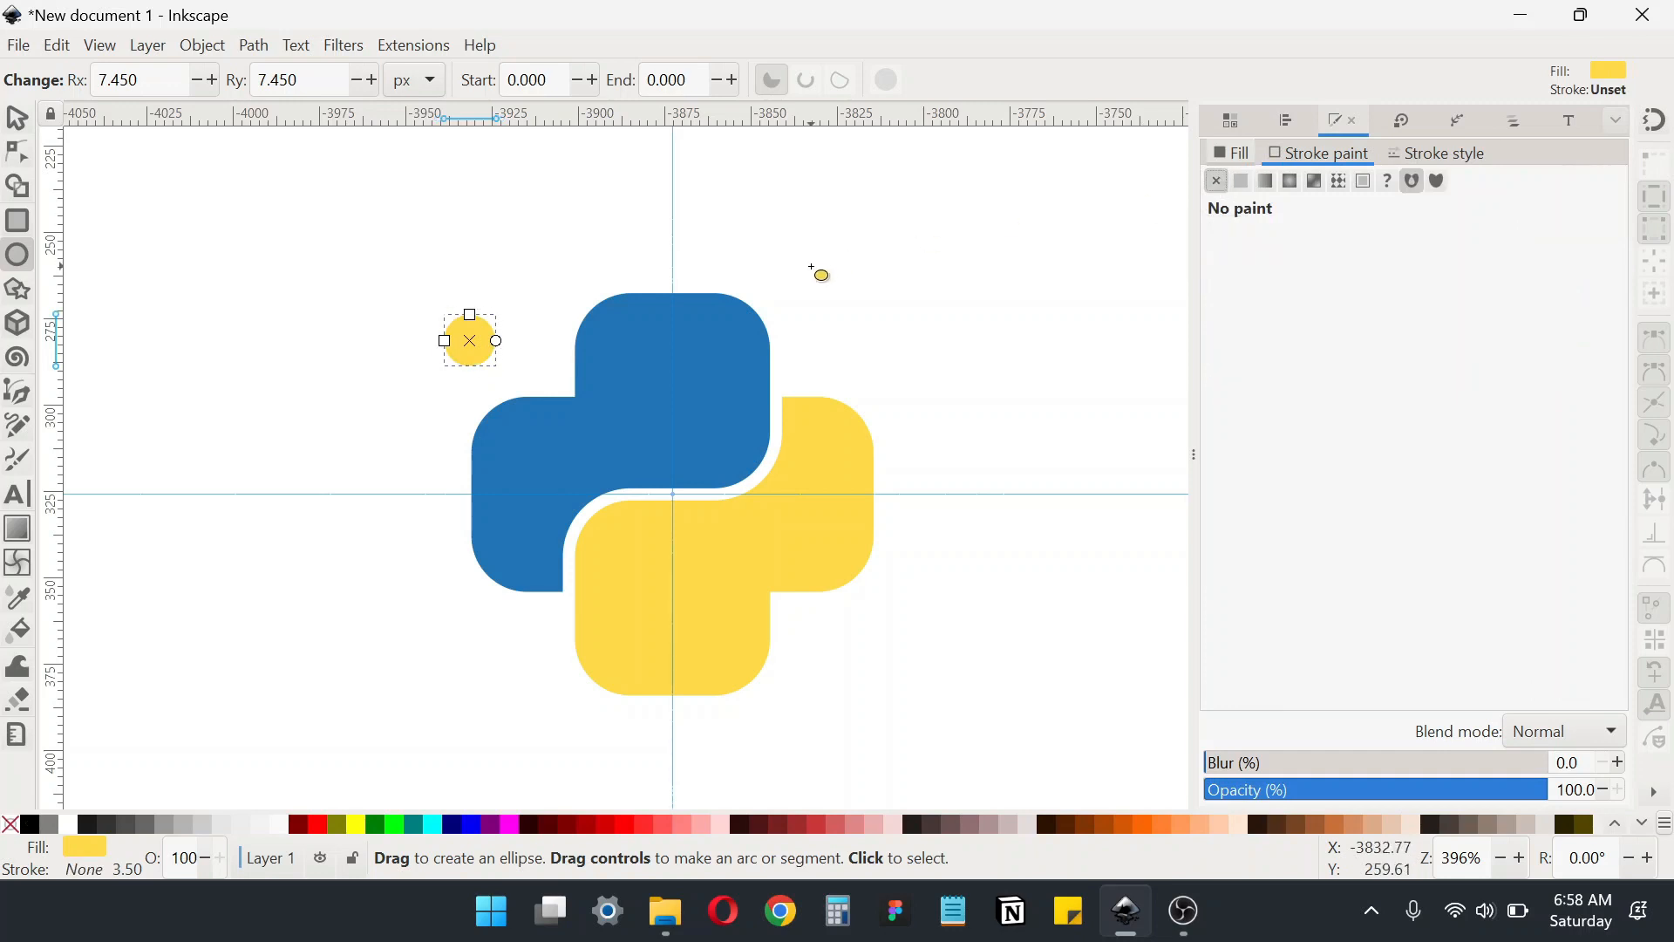
Draw a rectangle about 43 px wide above the logo, set its height to 3.5 px and fill it red
left_click(18, 221)
left_click_drag(443, 189, 598, 224)
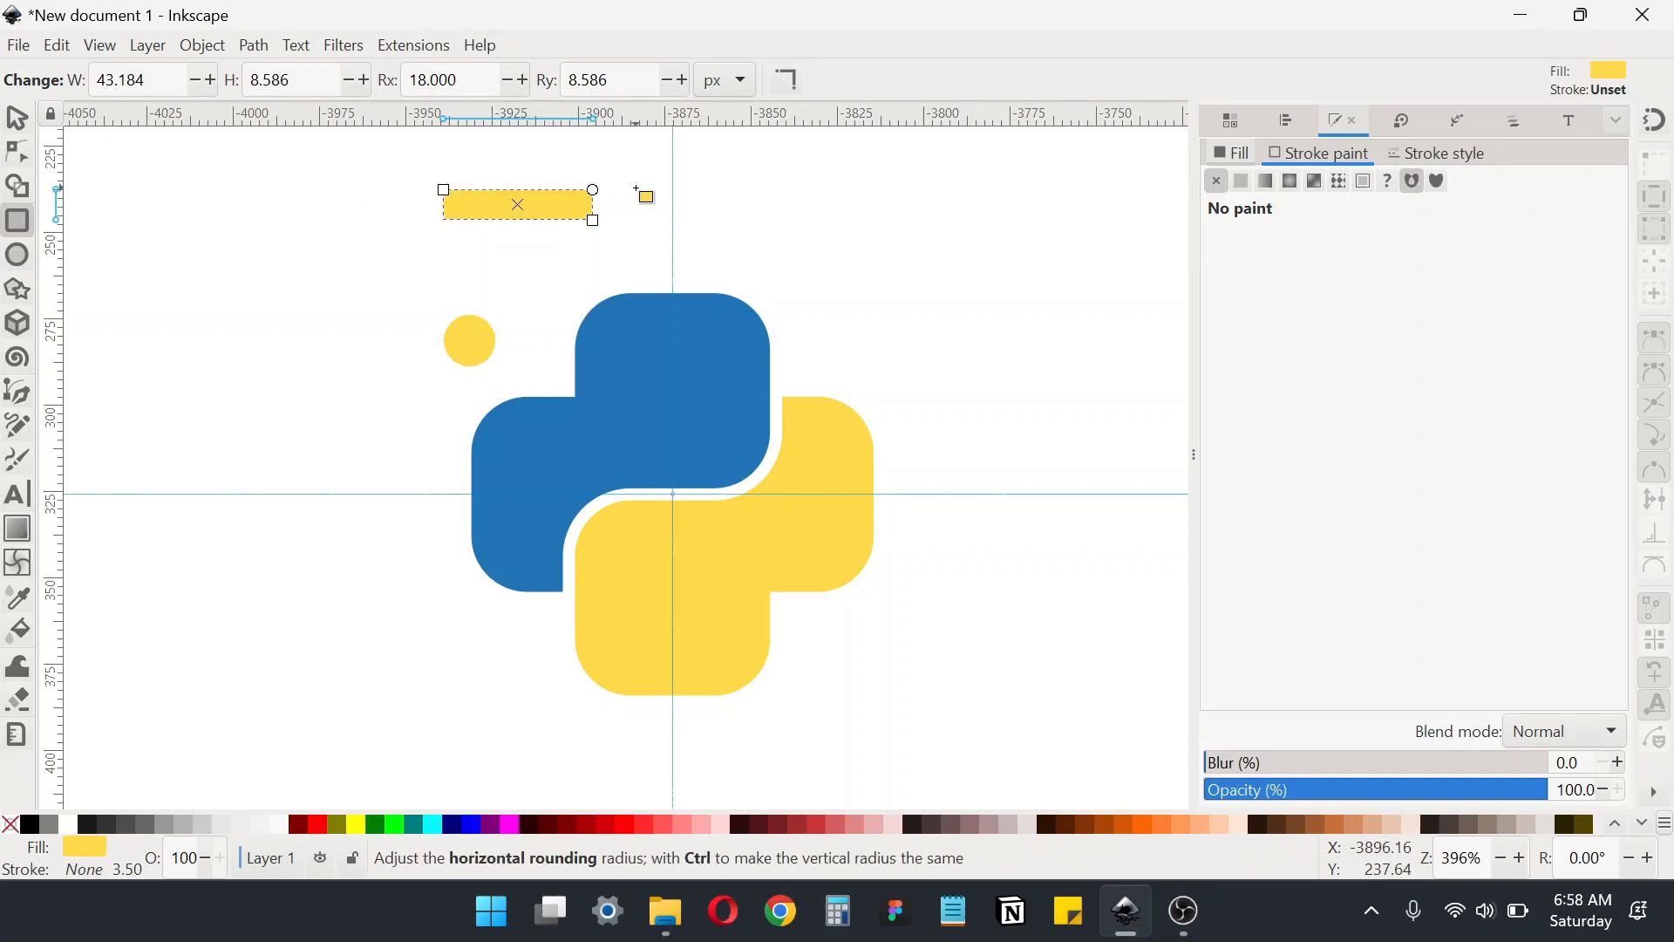
left_click(17, 116)
left_click(1017, 81)
key("ctrl+a")
type("3.5")
key("Return")
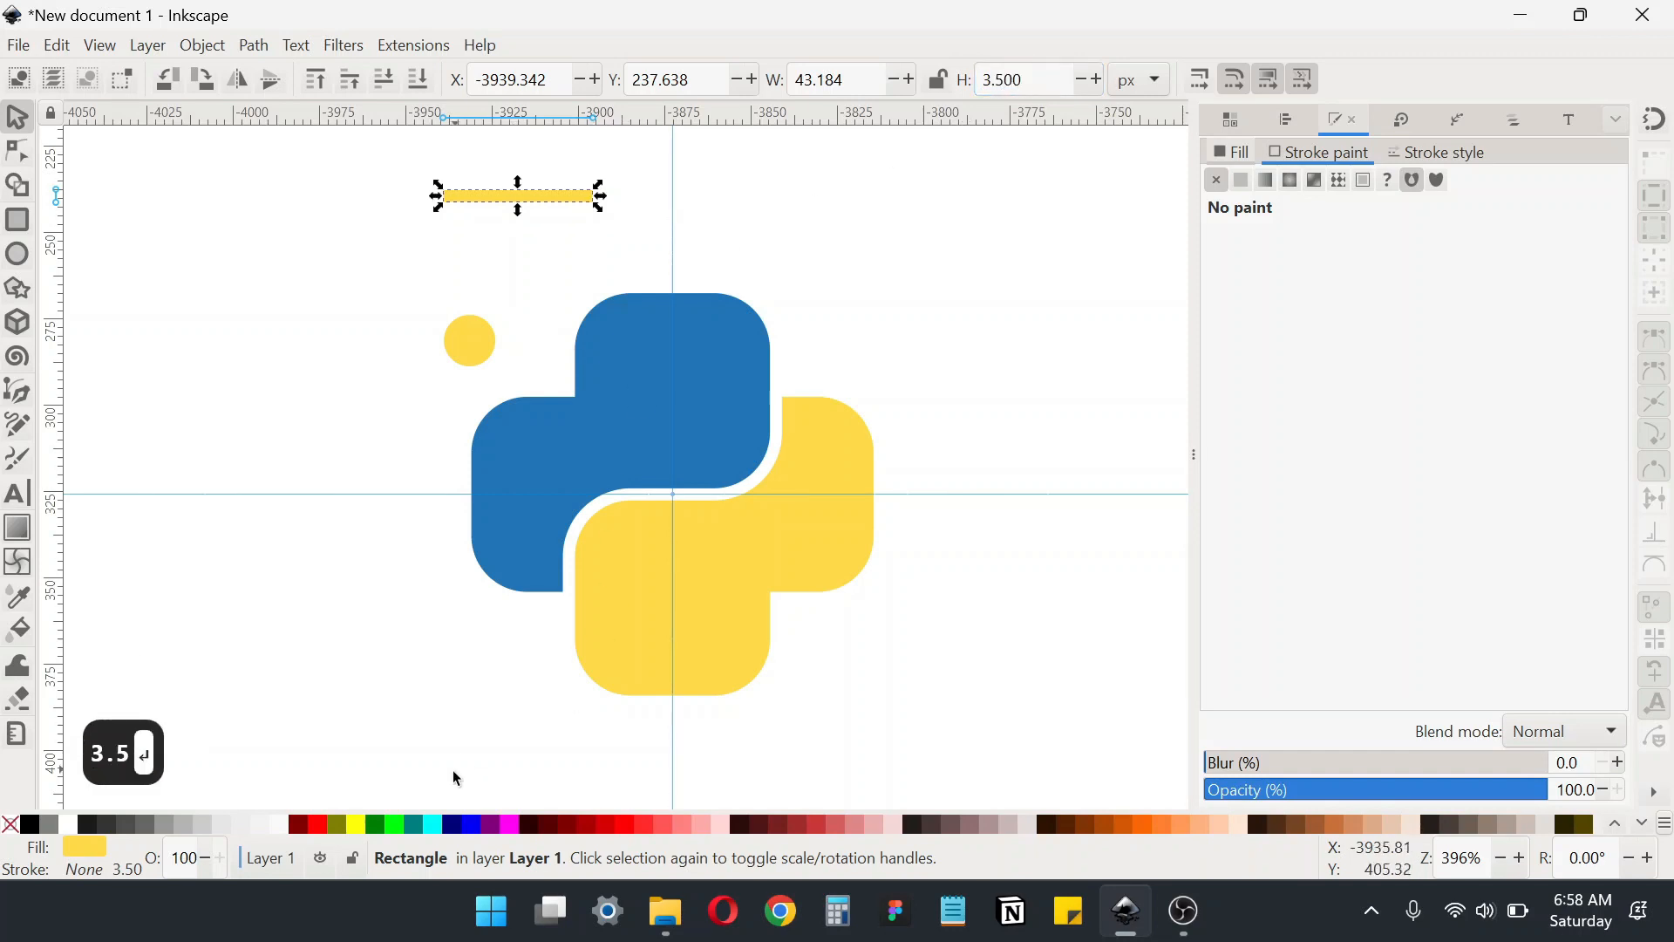
left_click(319, 825)
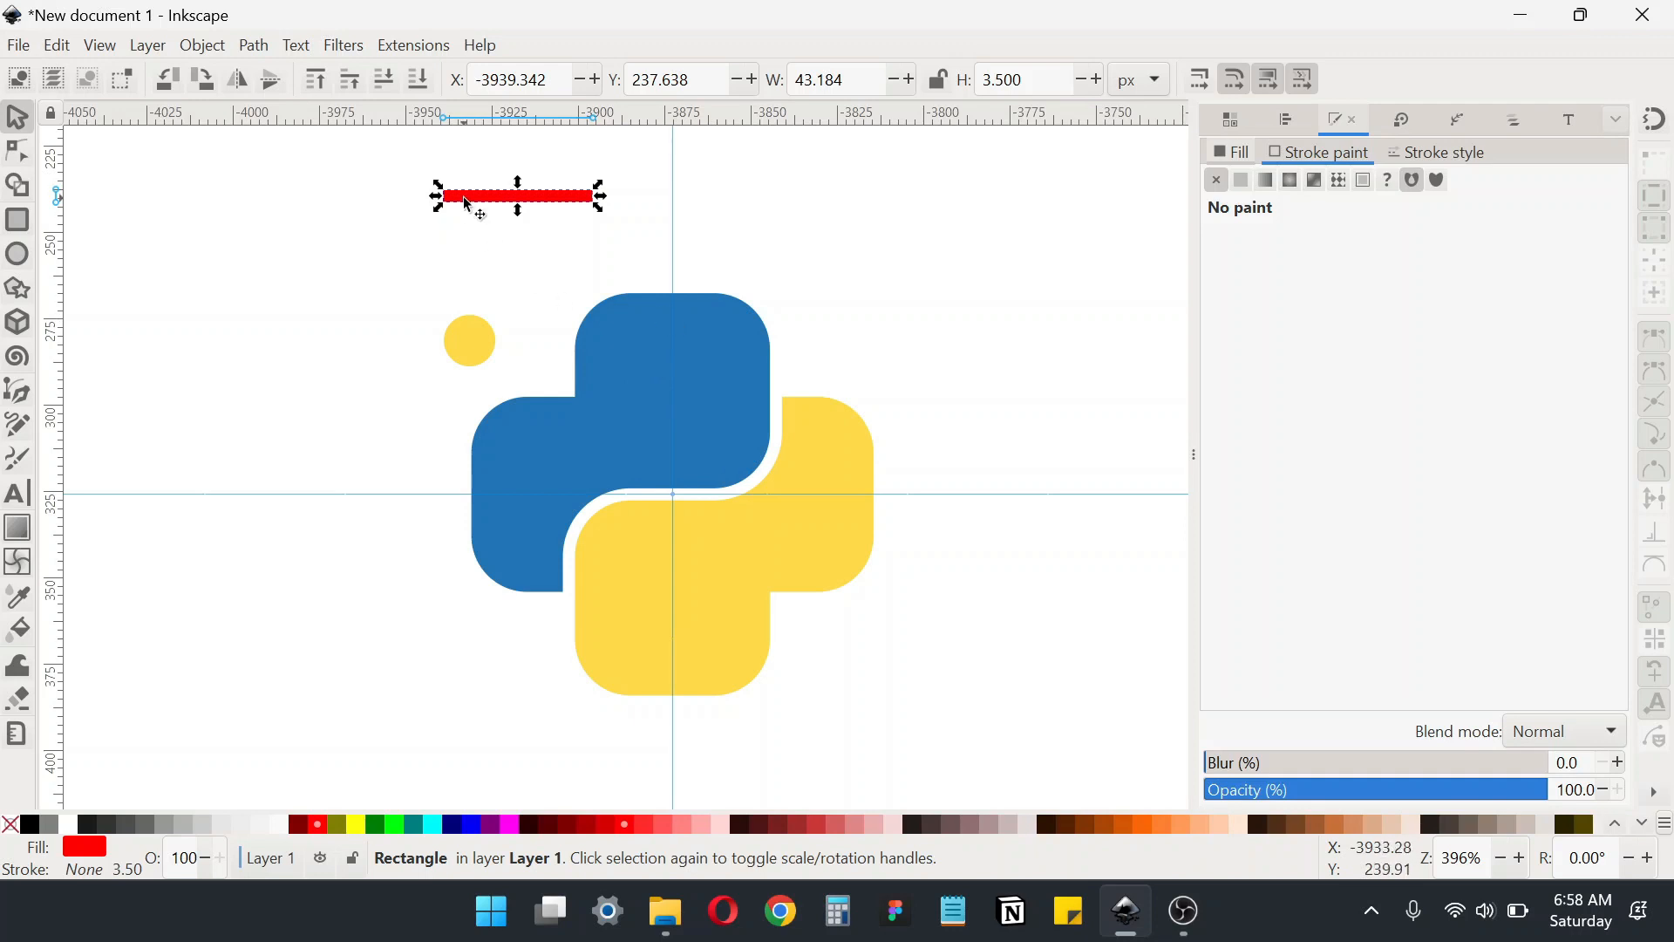
With snapping on, fit the bar from the blue shape's upper inner corner to the vertical guide and fill it lime
left_click_drag(465, 197, 608, 392)
left_click(1658, 123)
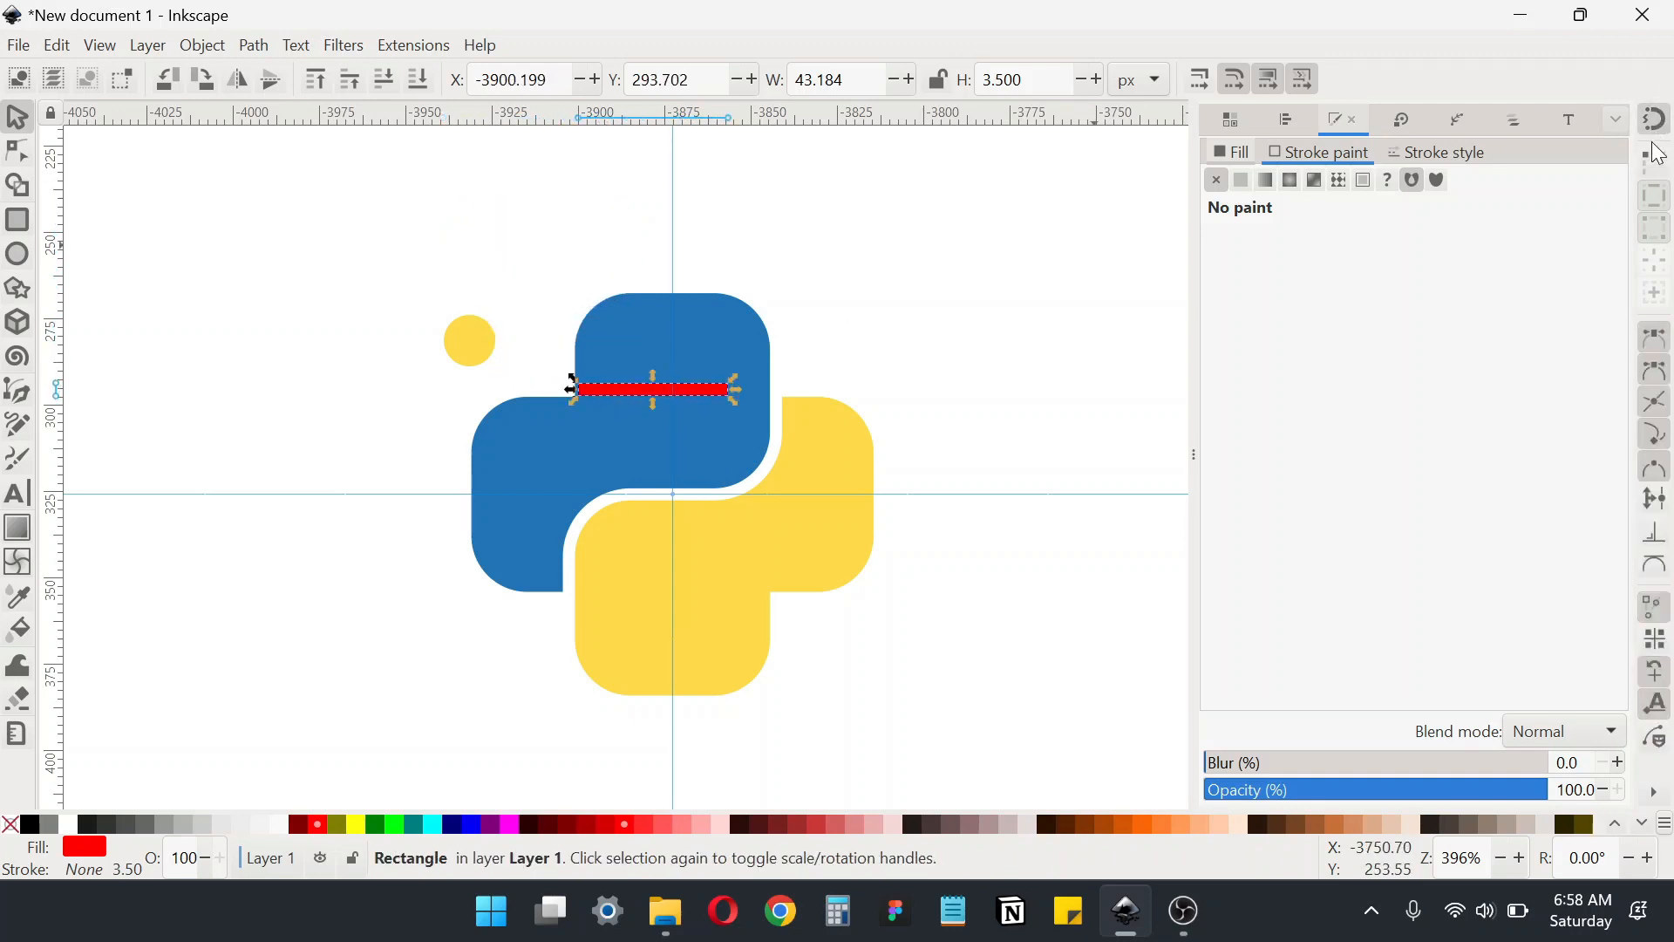
scroll(532, 422, "up", 2)
left_click_drag(673, 356, 664, 359)
left_click_drag(926, 354, 826, 364)
left_click(395, 823)
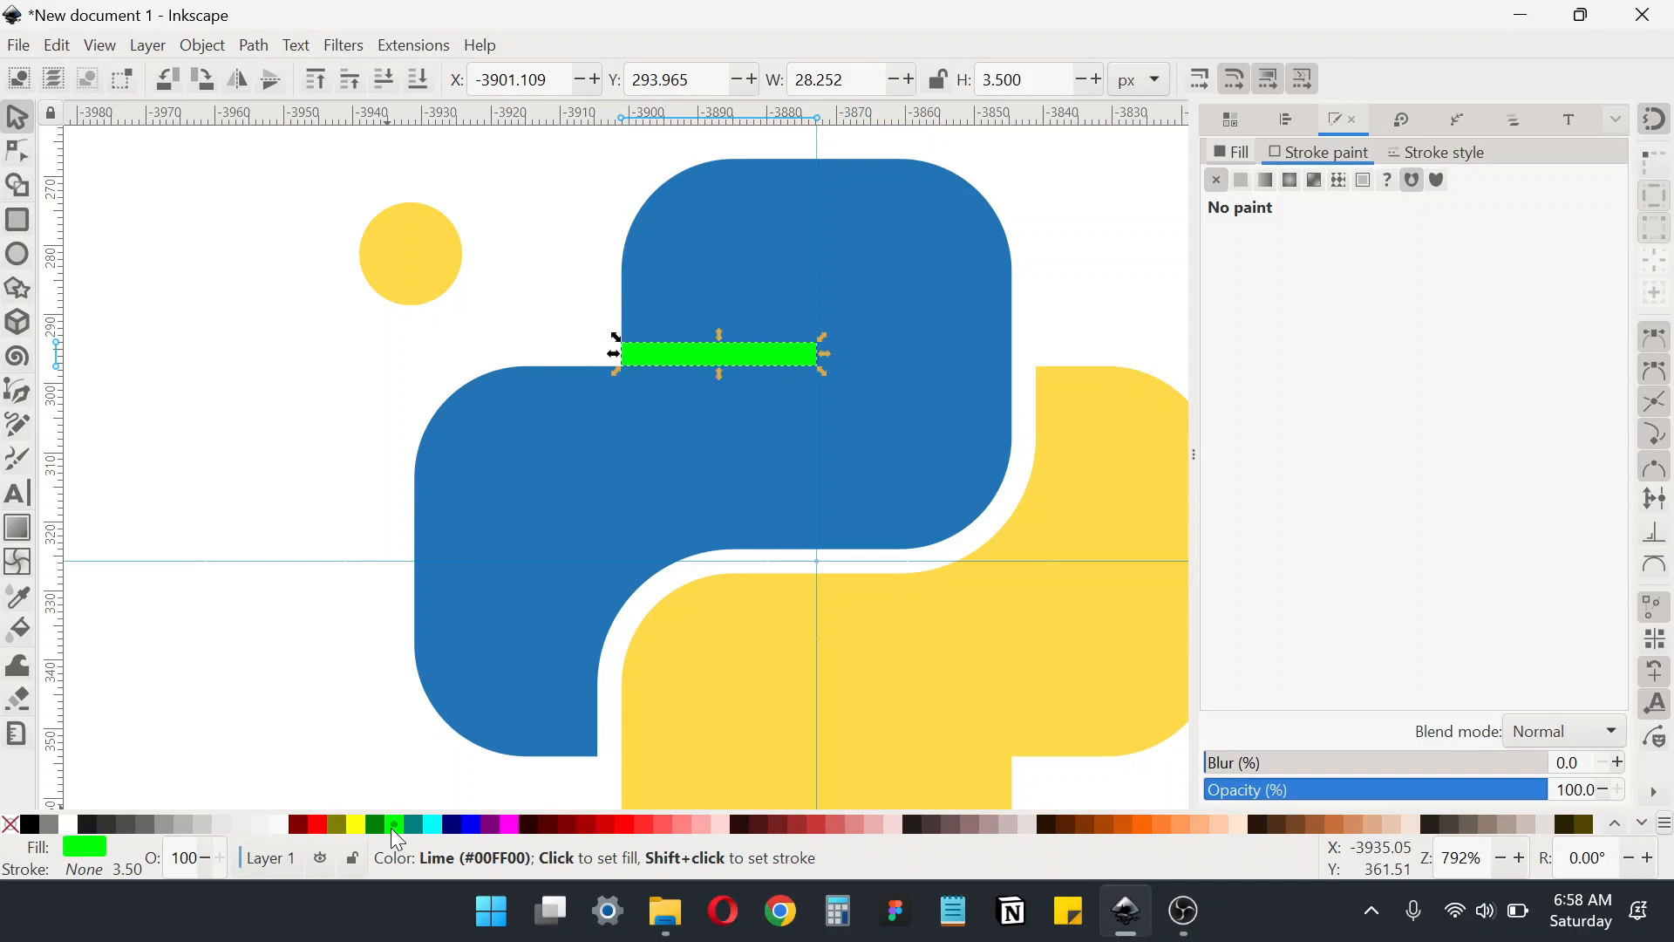
Duplicate the lime bar and snap the copy between the vertical guide and the yellow shape's lower inner corner
scroll(676, 453, "down", 1)
scroll(679, 416, "down", 1)
key("ctrl+d")
left_click_drag(635, 258, 766, 547)
scroll(835, 439, "right", 2)
scroll(777, 441, "up", 1)
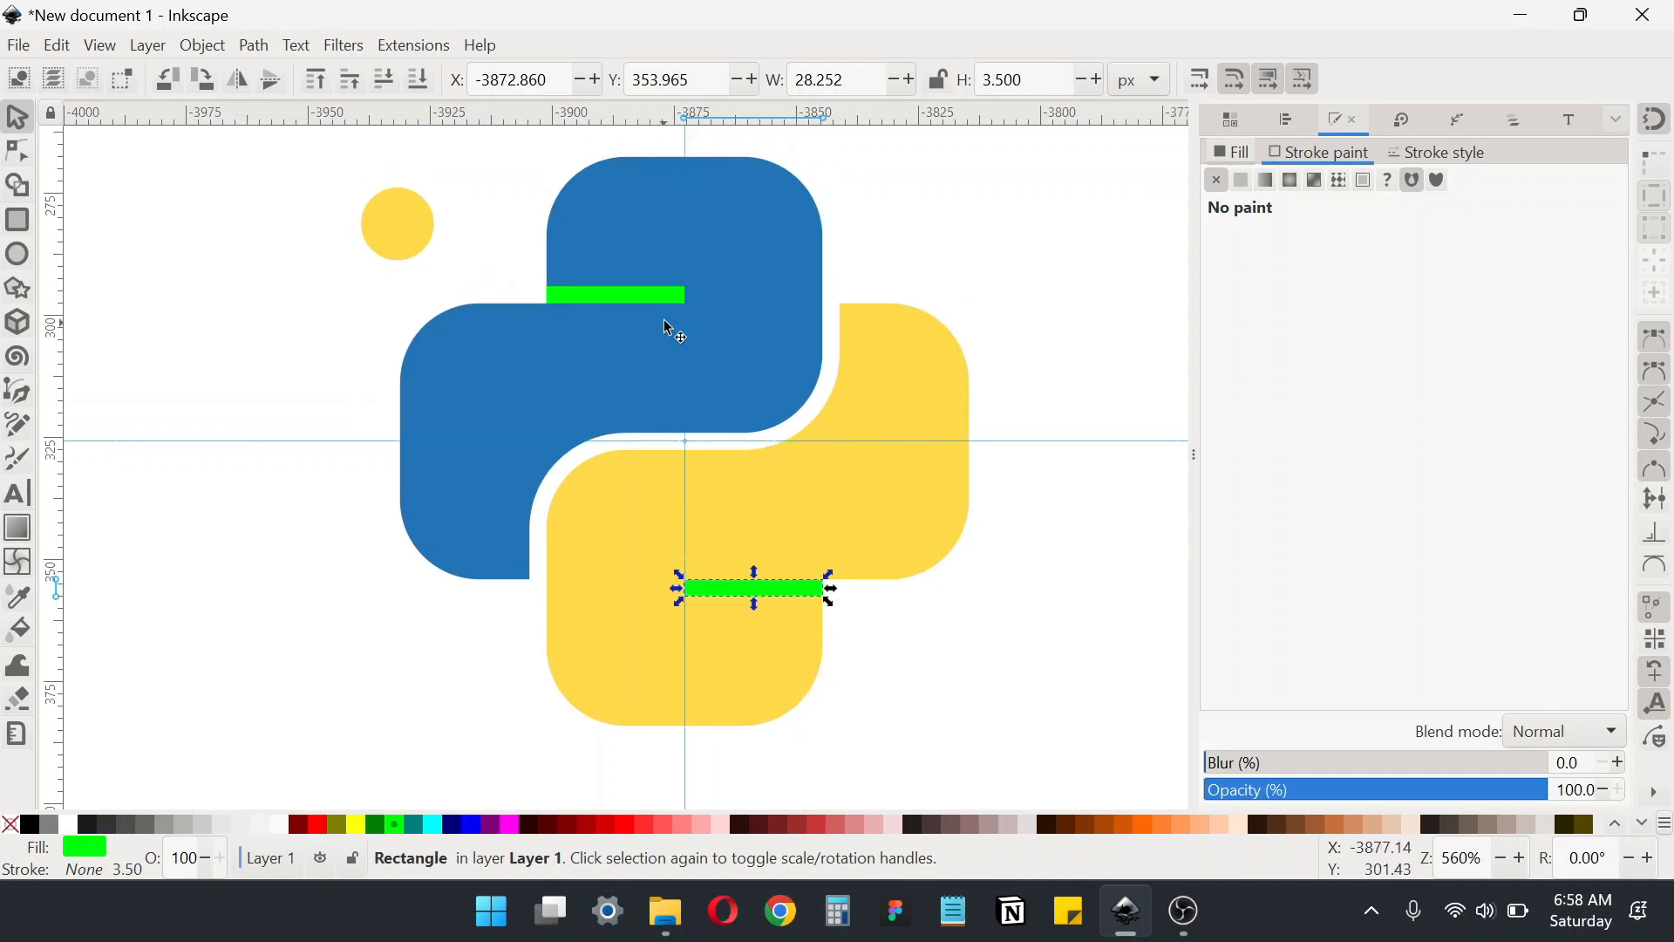
Try to unite the two lime bars into one path, and undo the union
left_click(630, 297, "shift")
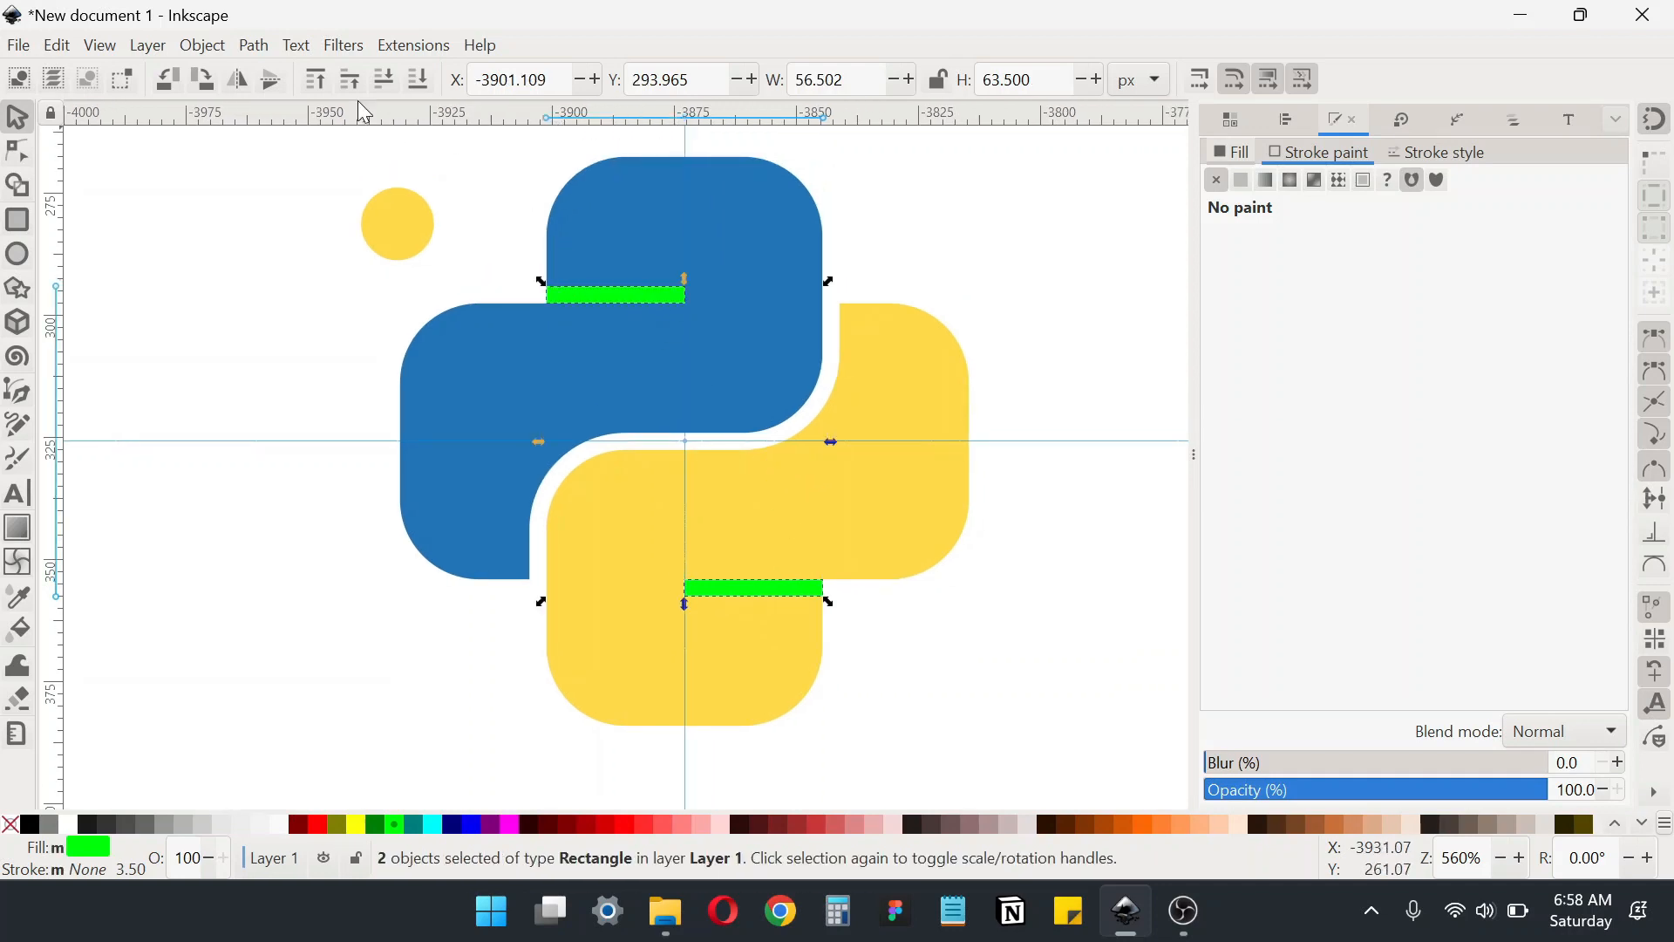
left_click(254, 45)
left_click(271, 162)
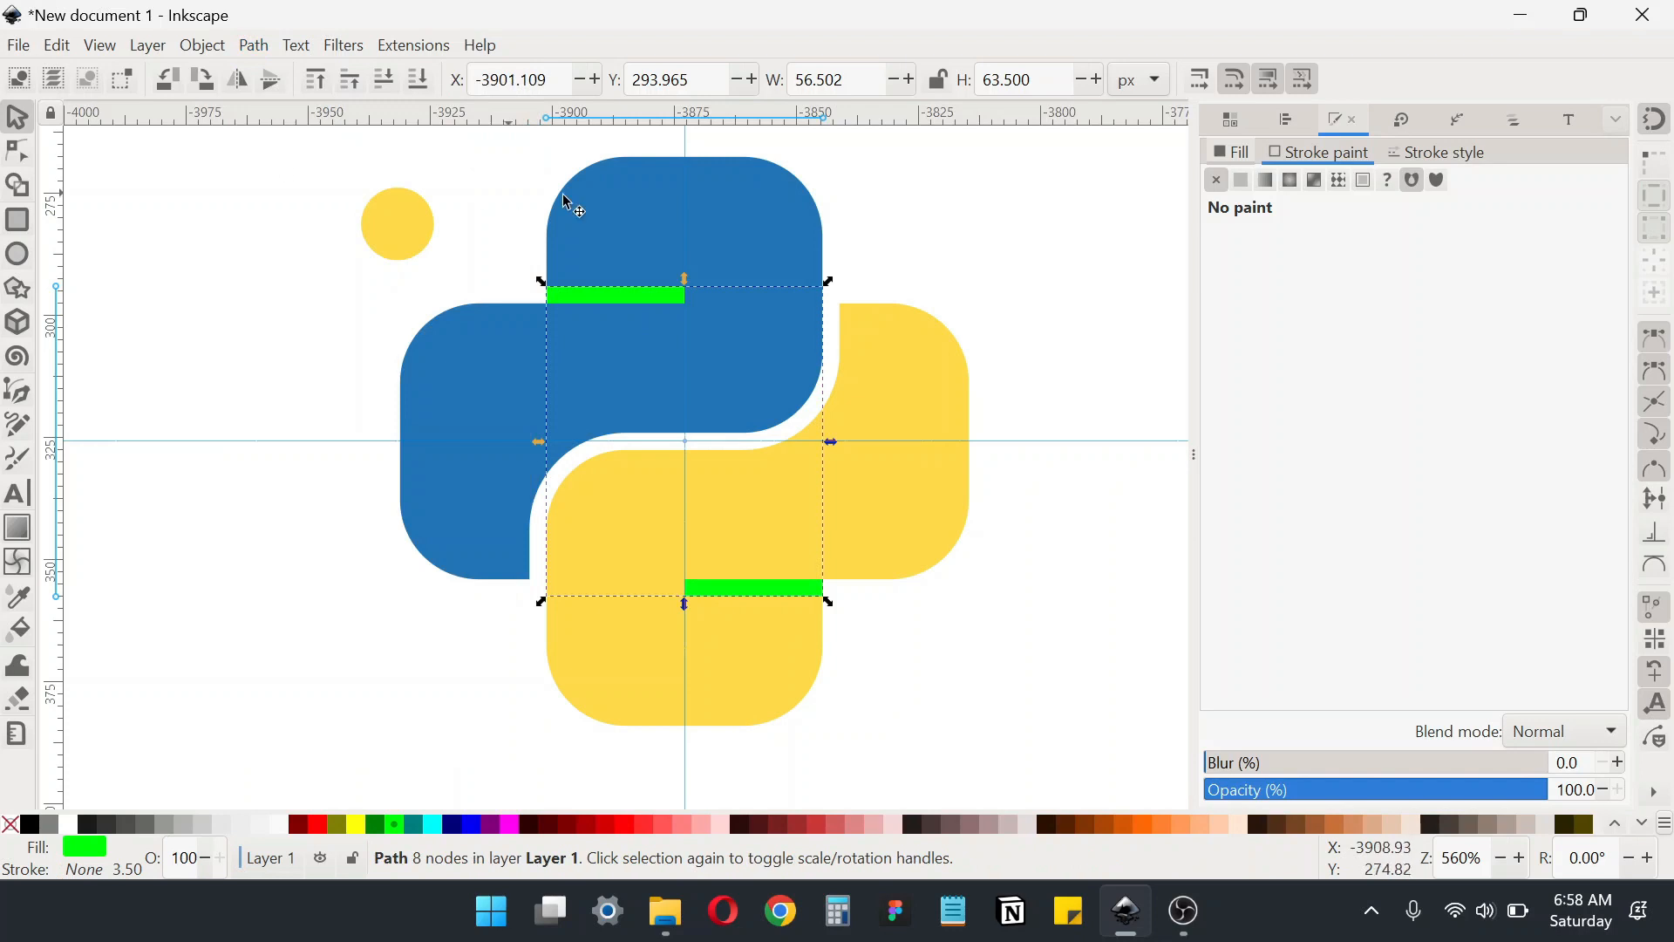
left_click(630, 228, "shift")
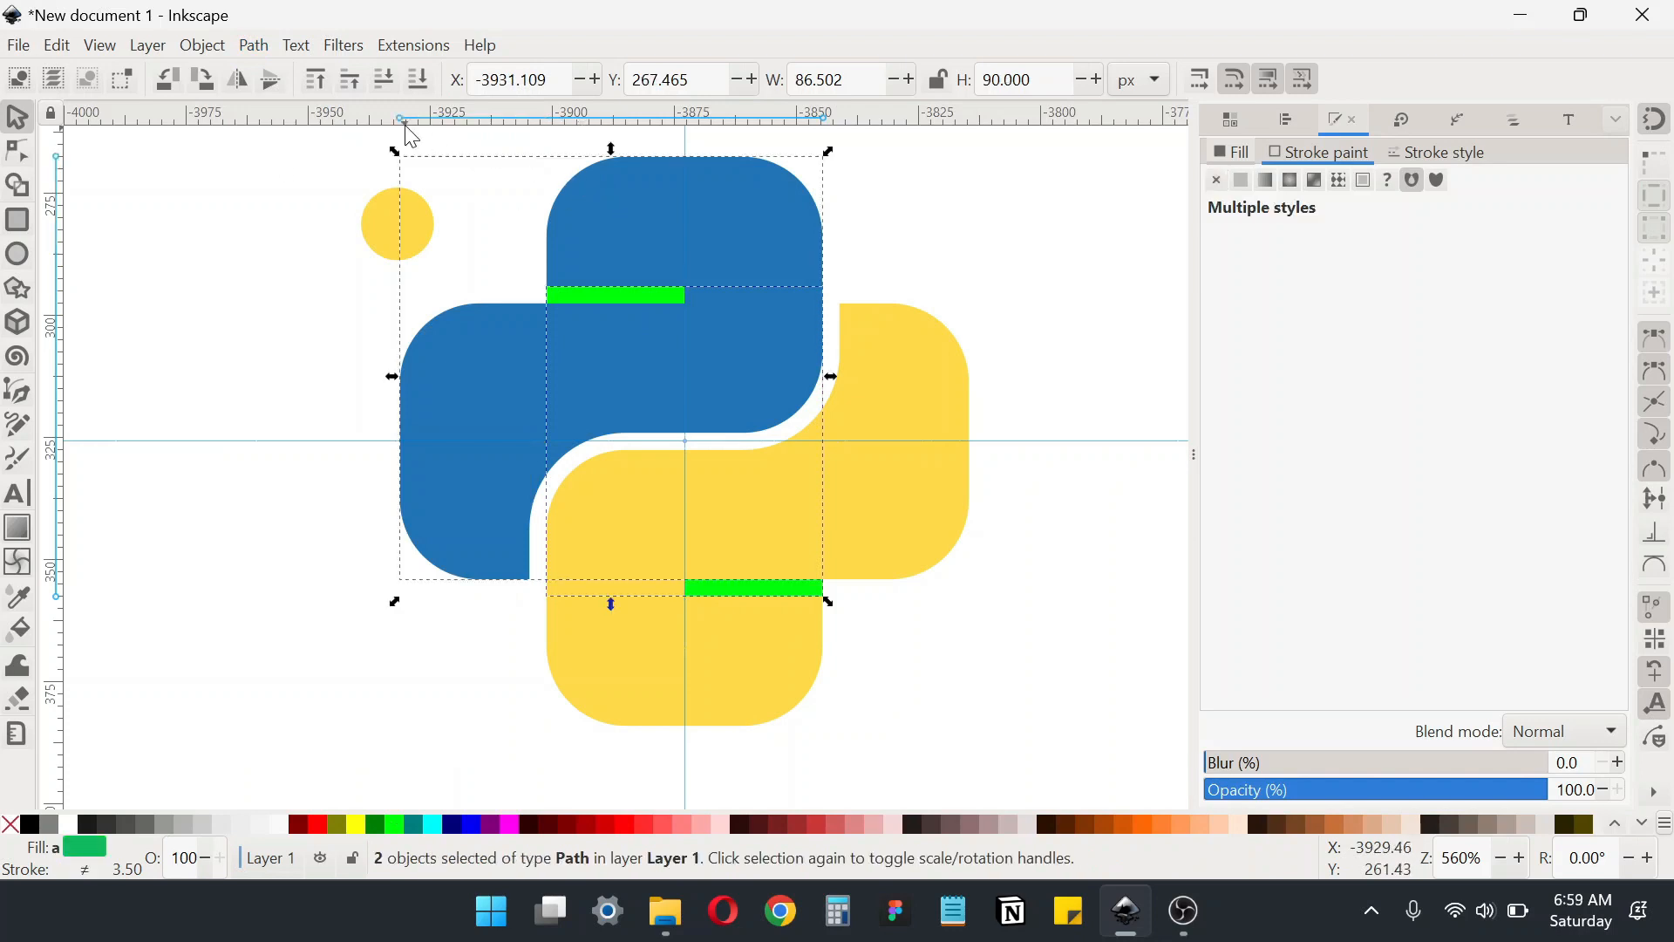
key("ctrl+z")
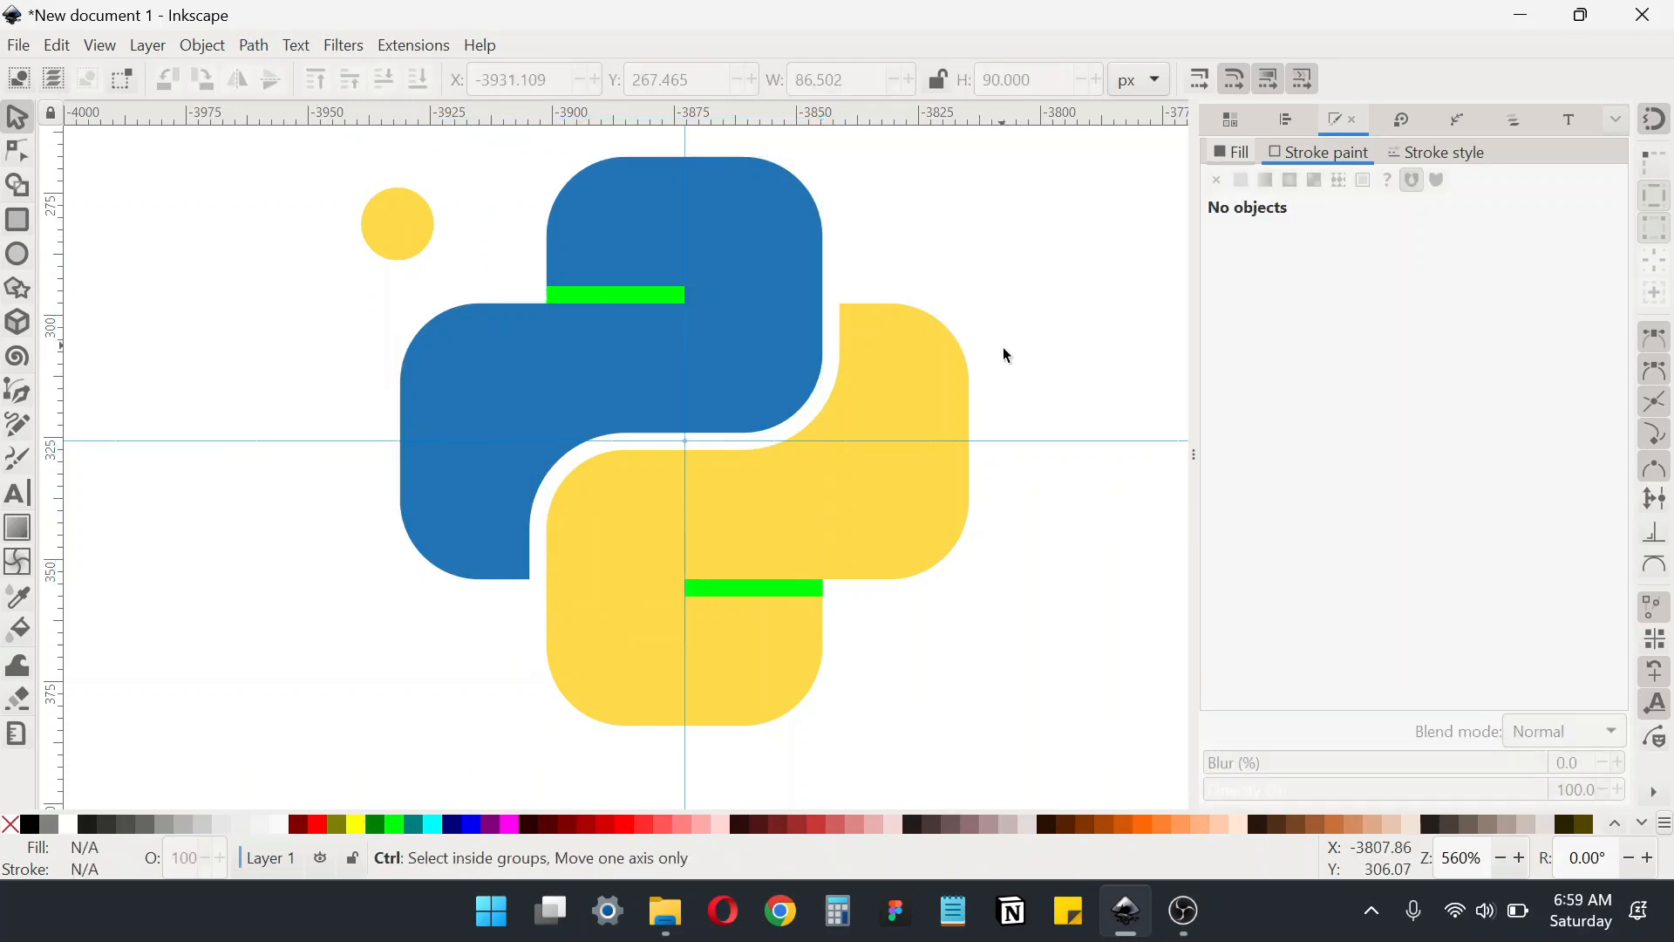
Subtract the upper lime bar from the blue shape to cut its mouth slot
left_click(770, 592)
left_click(611, 296)
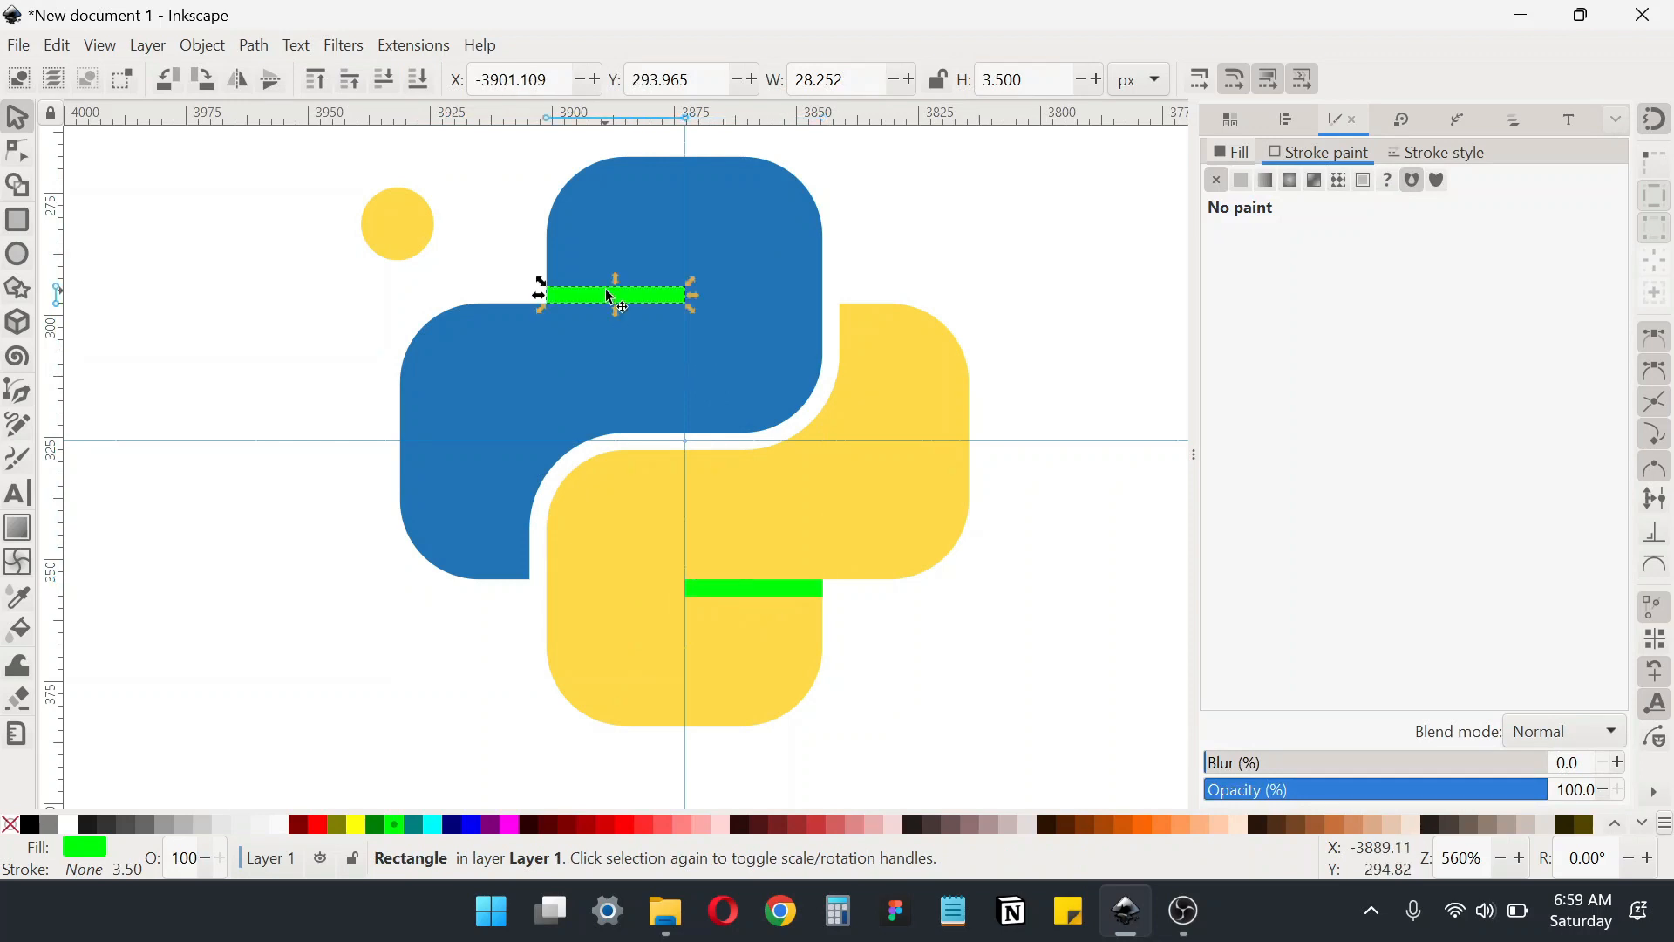
left_click(628, 205, "shift")
left_click(255, 45)
left_click(283, 193)
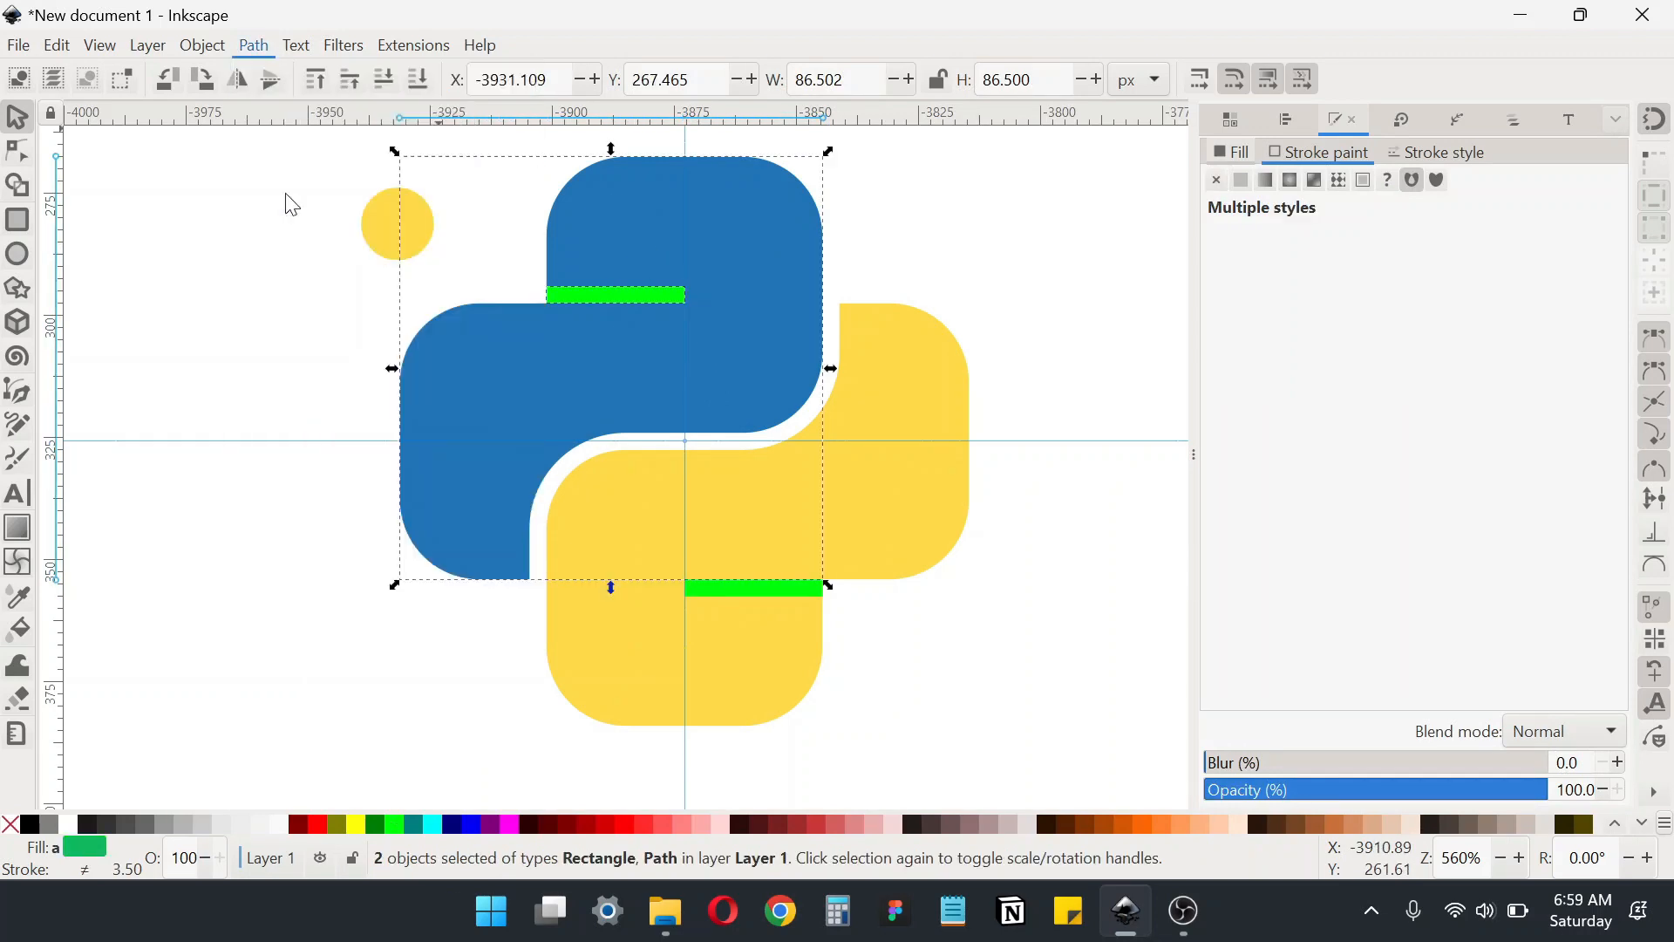
Subtract the lower lime bar from the yellow shape to cut its matching slot
left_click(761, 592)
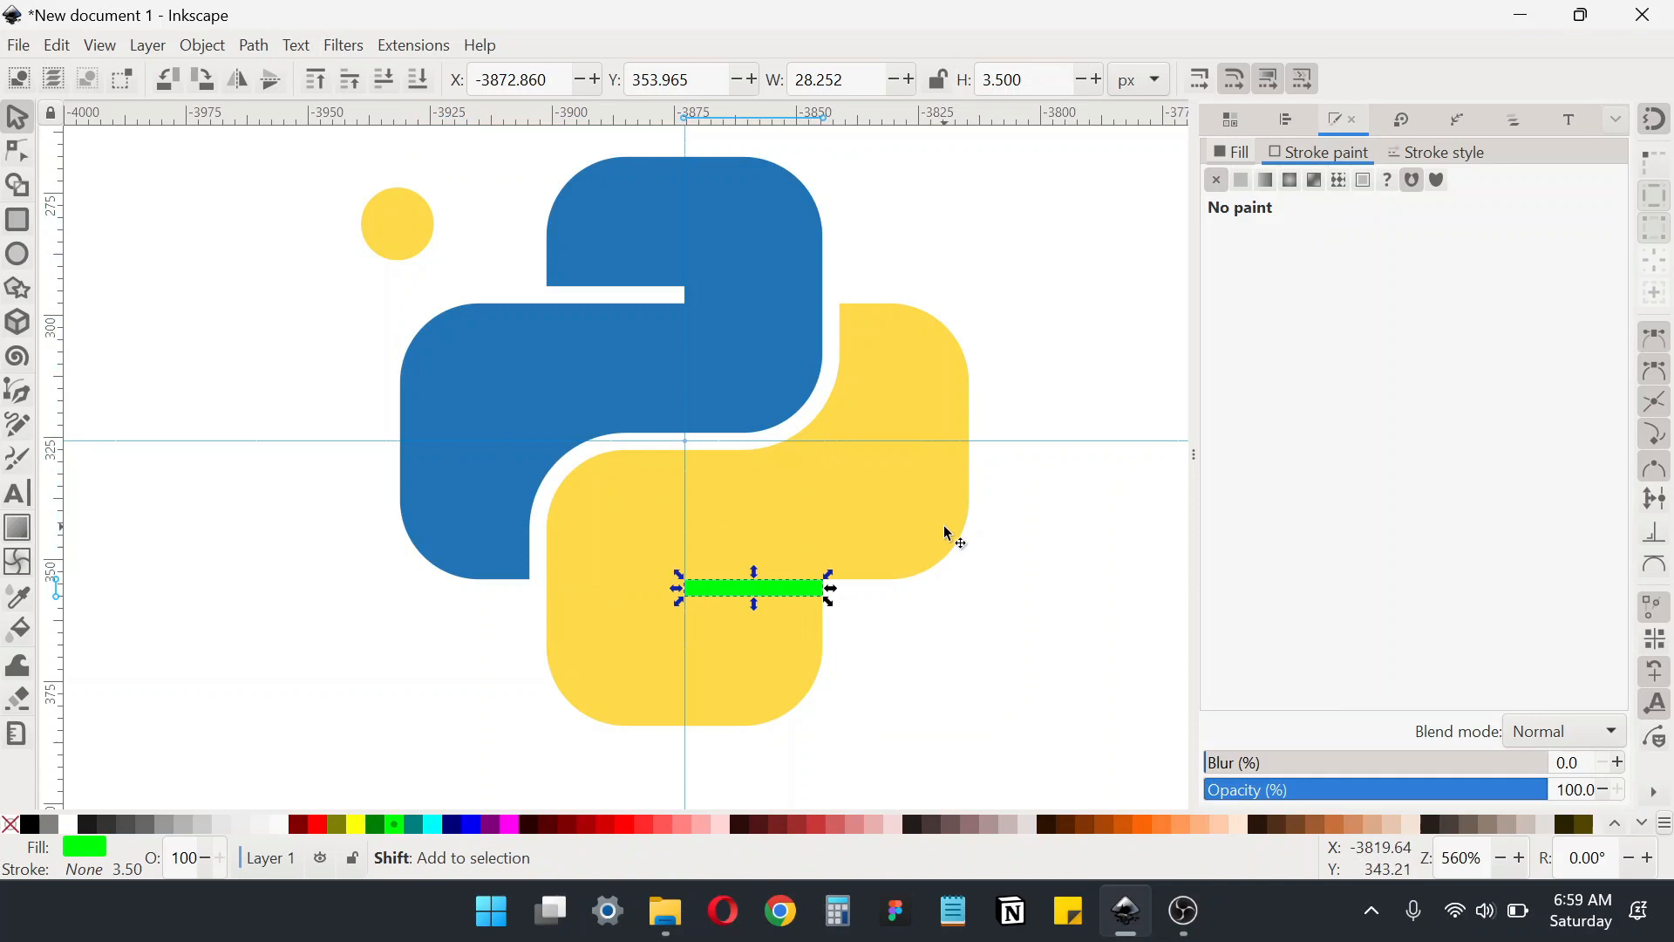
left_click(943, 524, "shift")
left_click(253, 45)
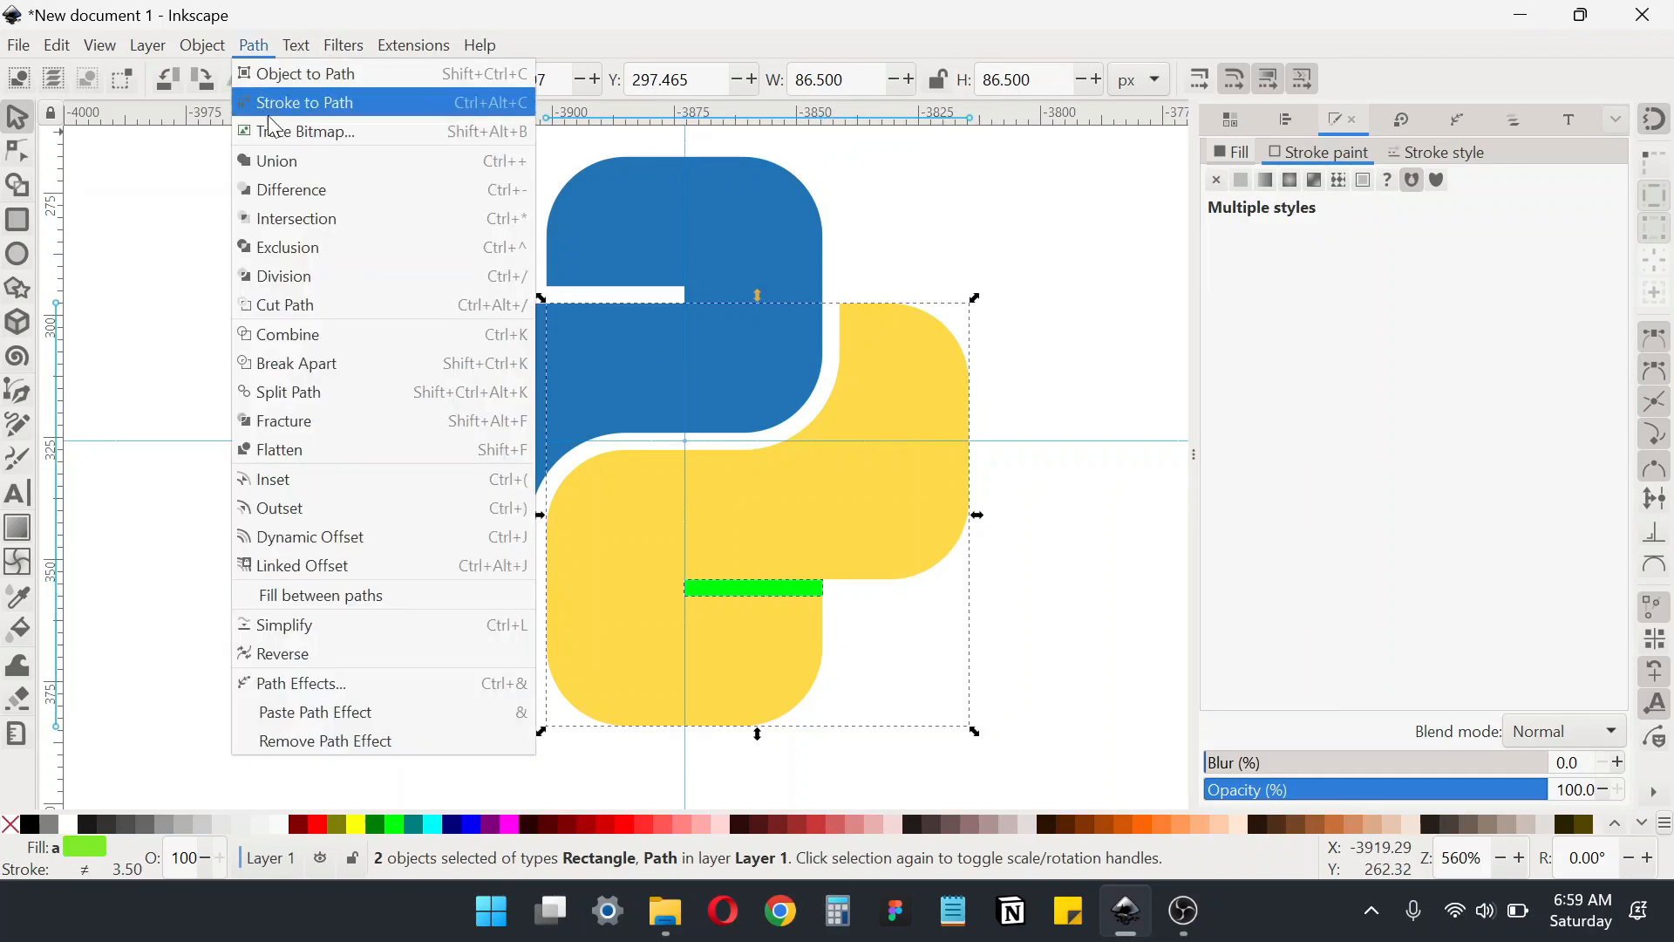
left_click(279, 183)
Resize the yellow circle to 11 px wide with its proportions locked
left_click(394, 242)
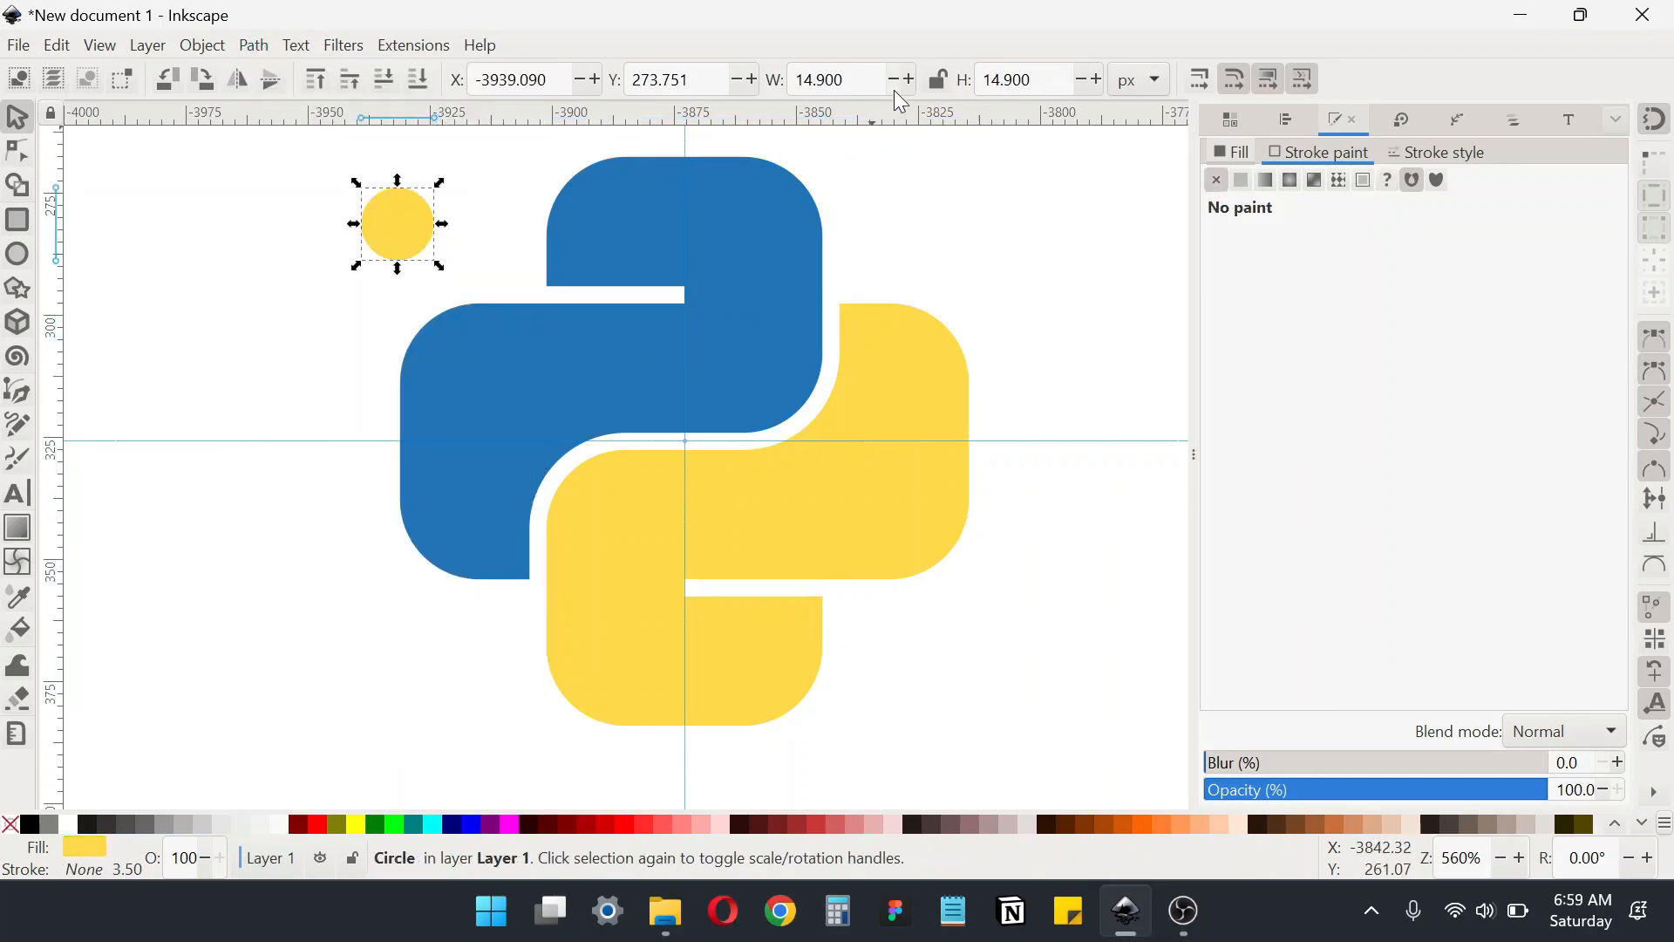
left_click(937, 79)
left_click(839, 79)
key("ctrl+a")
type("11")
key("Return")
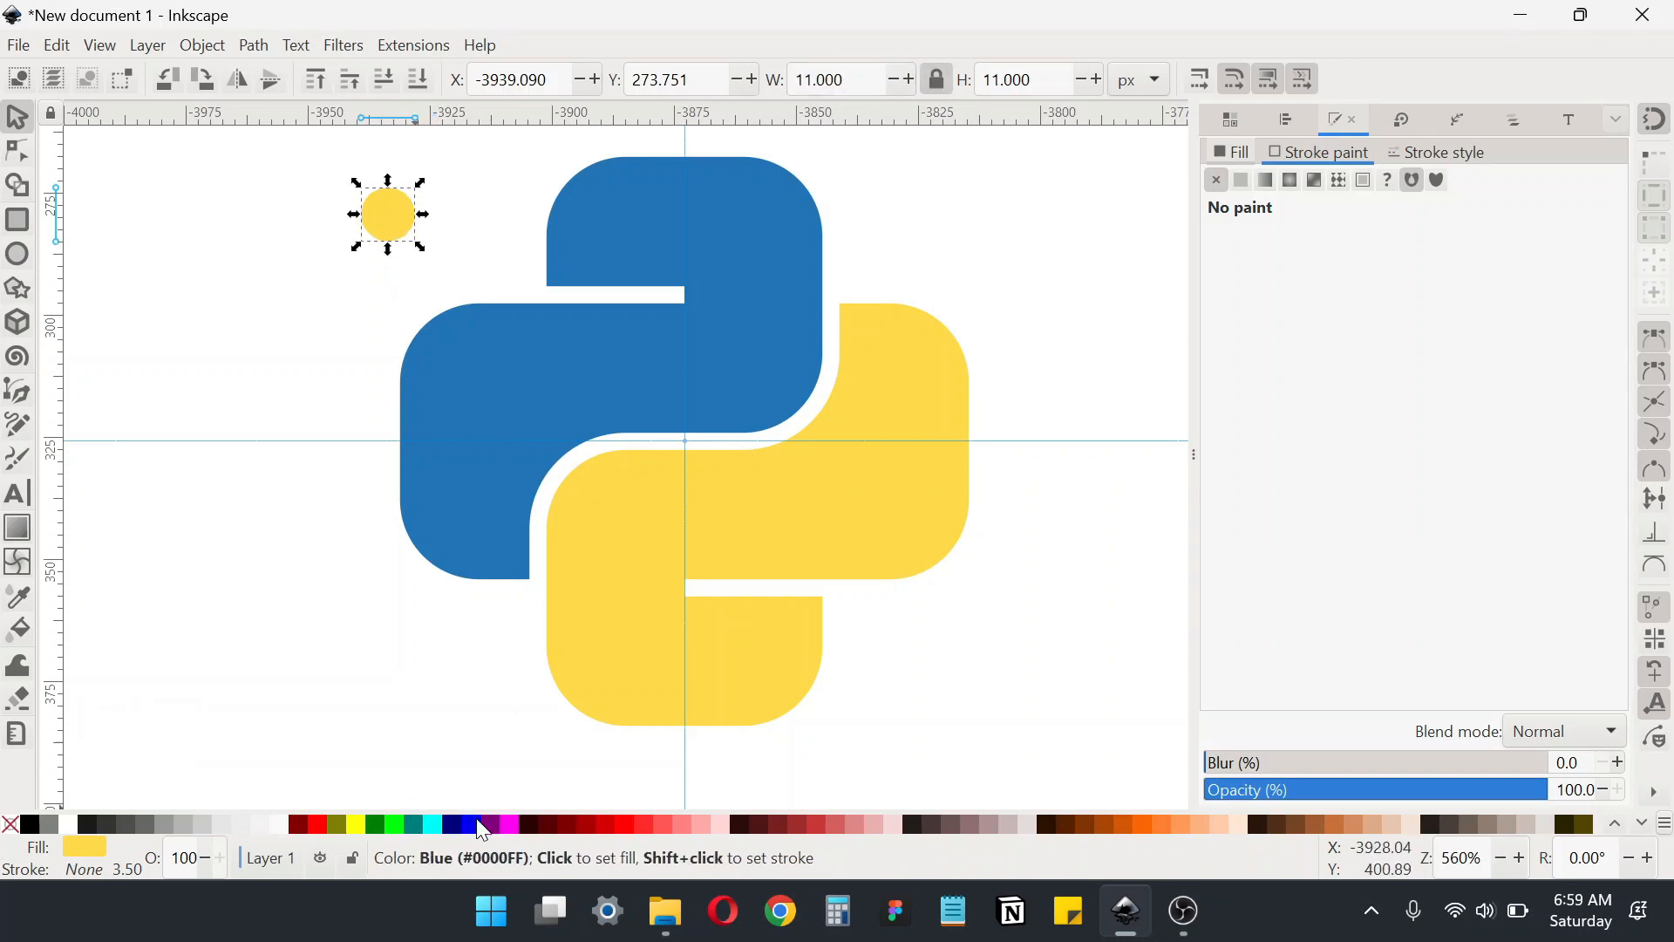
Fill the circle magenta and place it as an eye in the blue shape's upper block, above the slot
left_click(519, 831)
left_click_drag(395, 219, 620, 220)
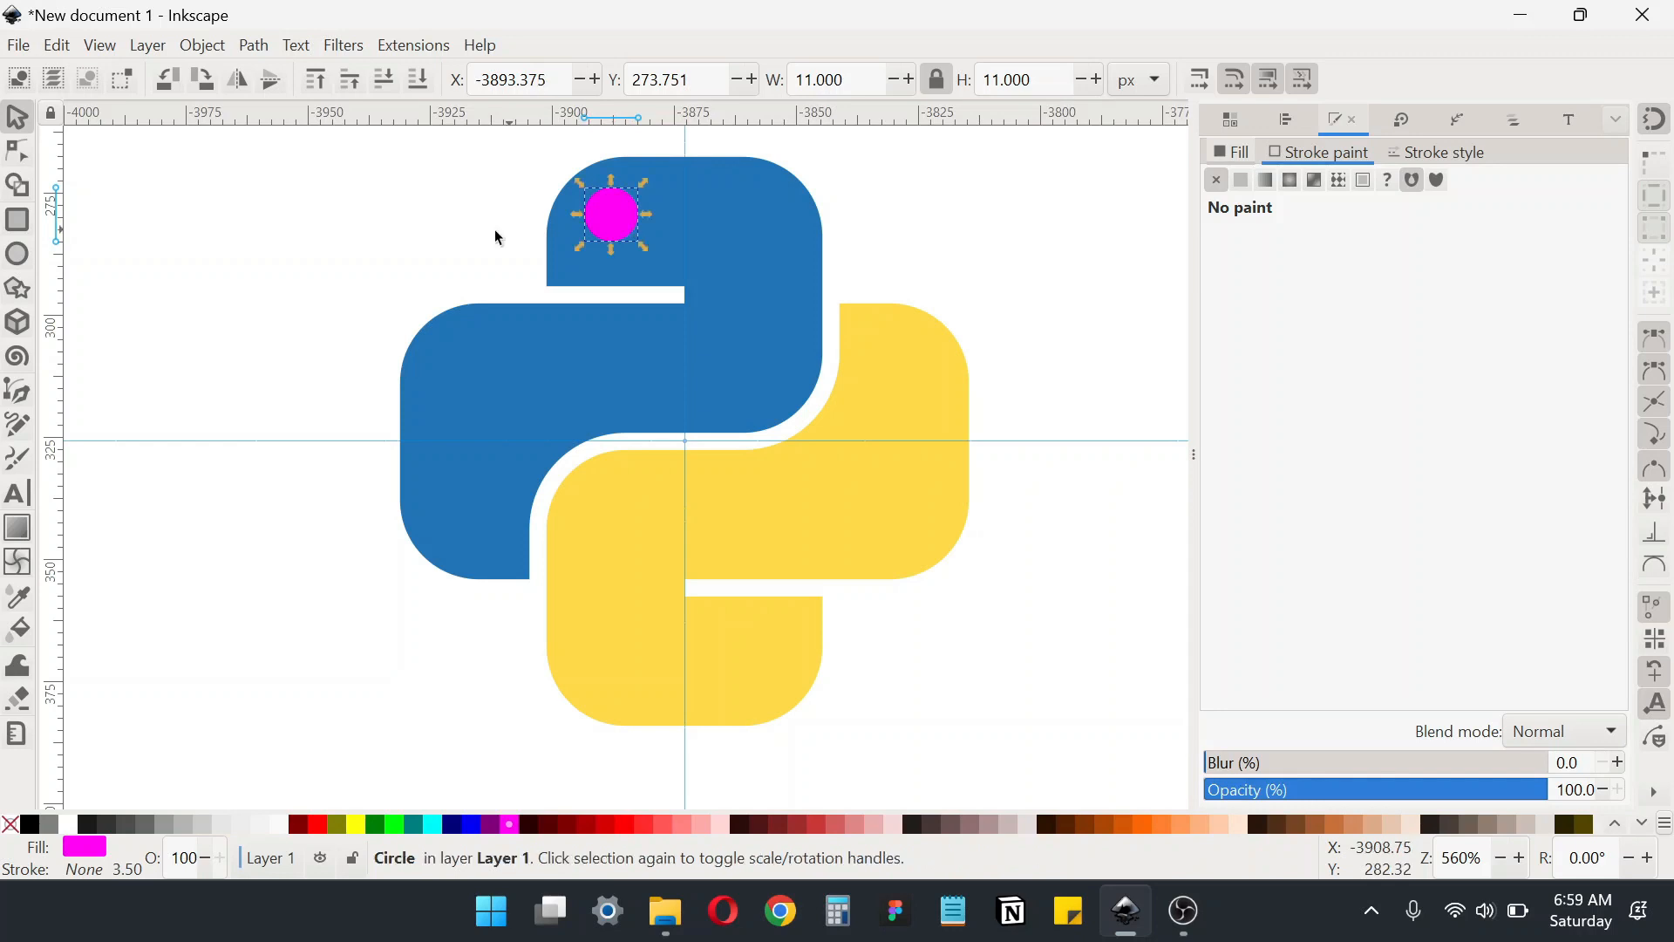
left_click(494, 229)
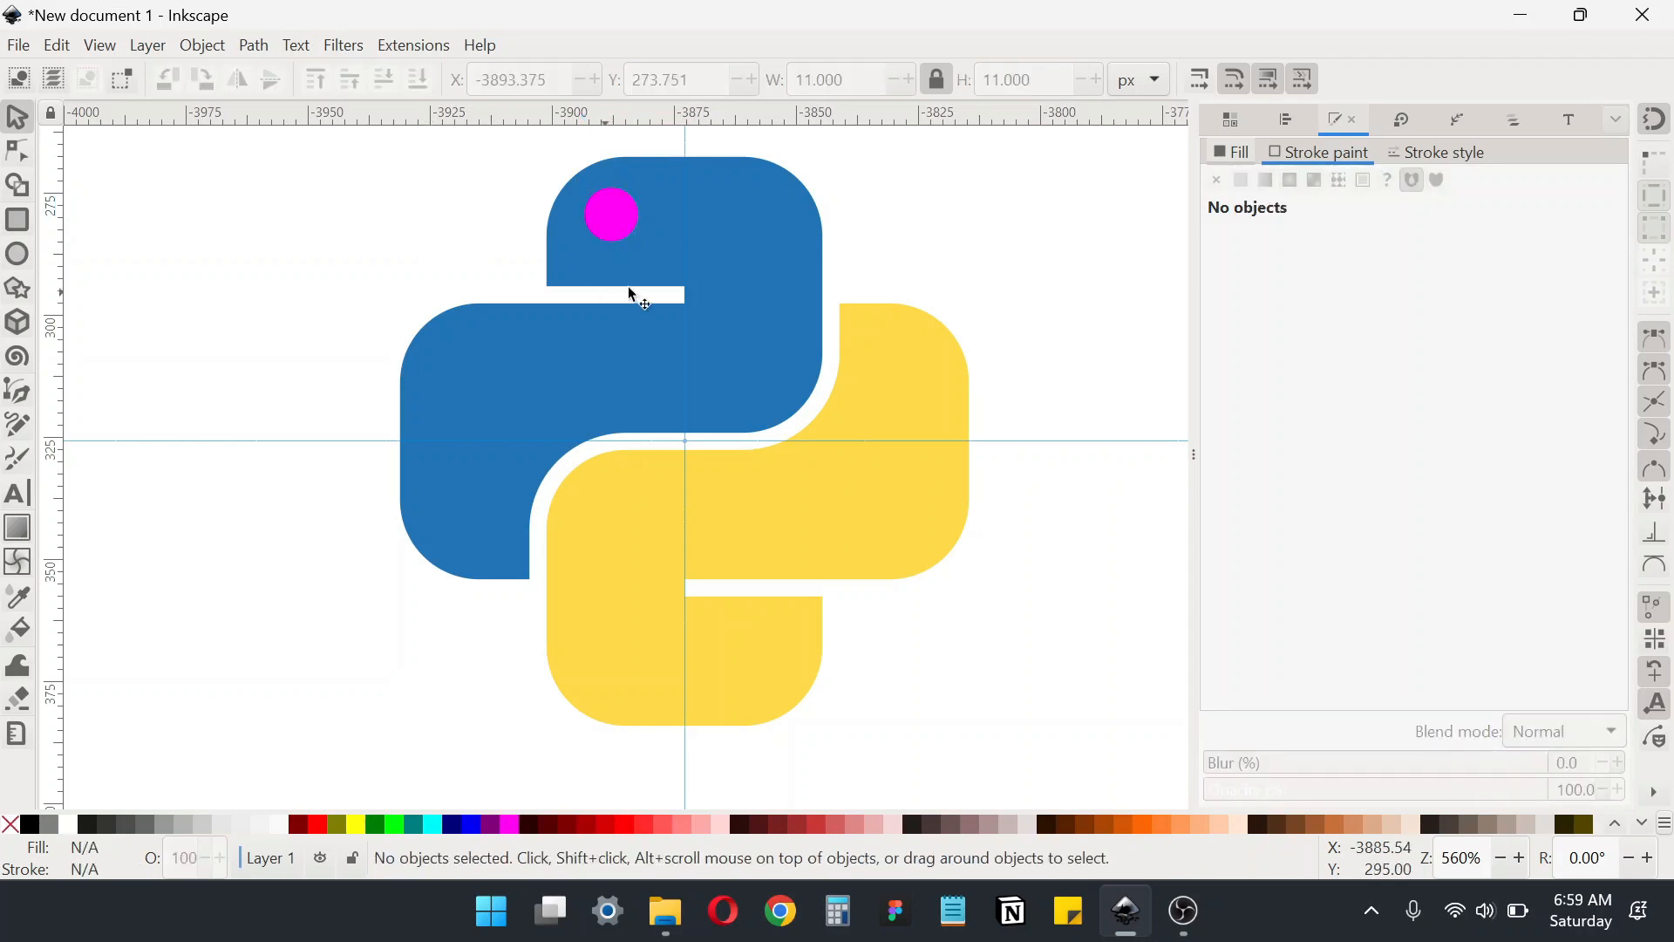
Move the magenta circle's rotation center to the intersection of the two guides
left_click(614, 221)
left_click(614, 218)
left_click_drag(612, 216, 684, 441)
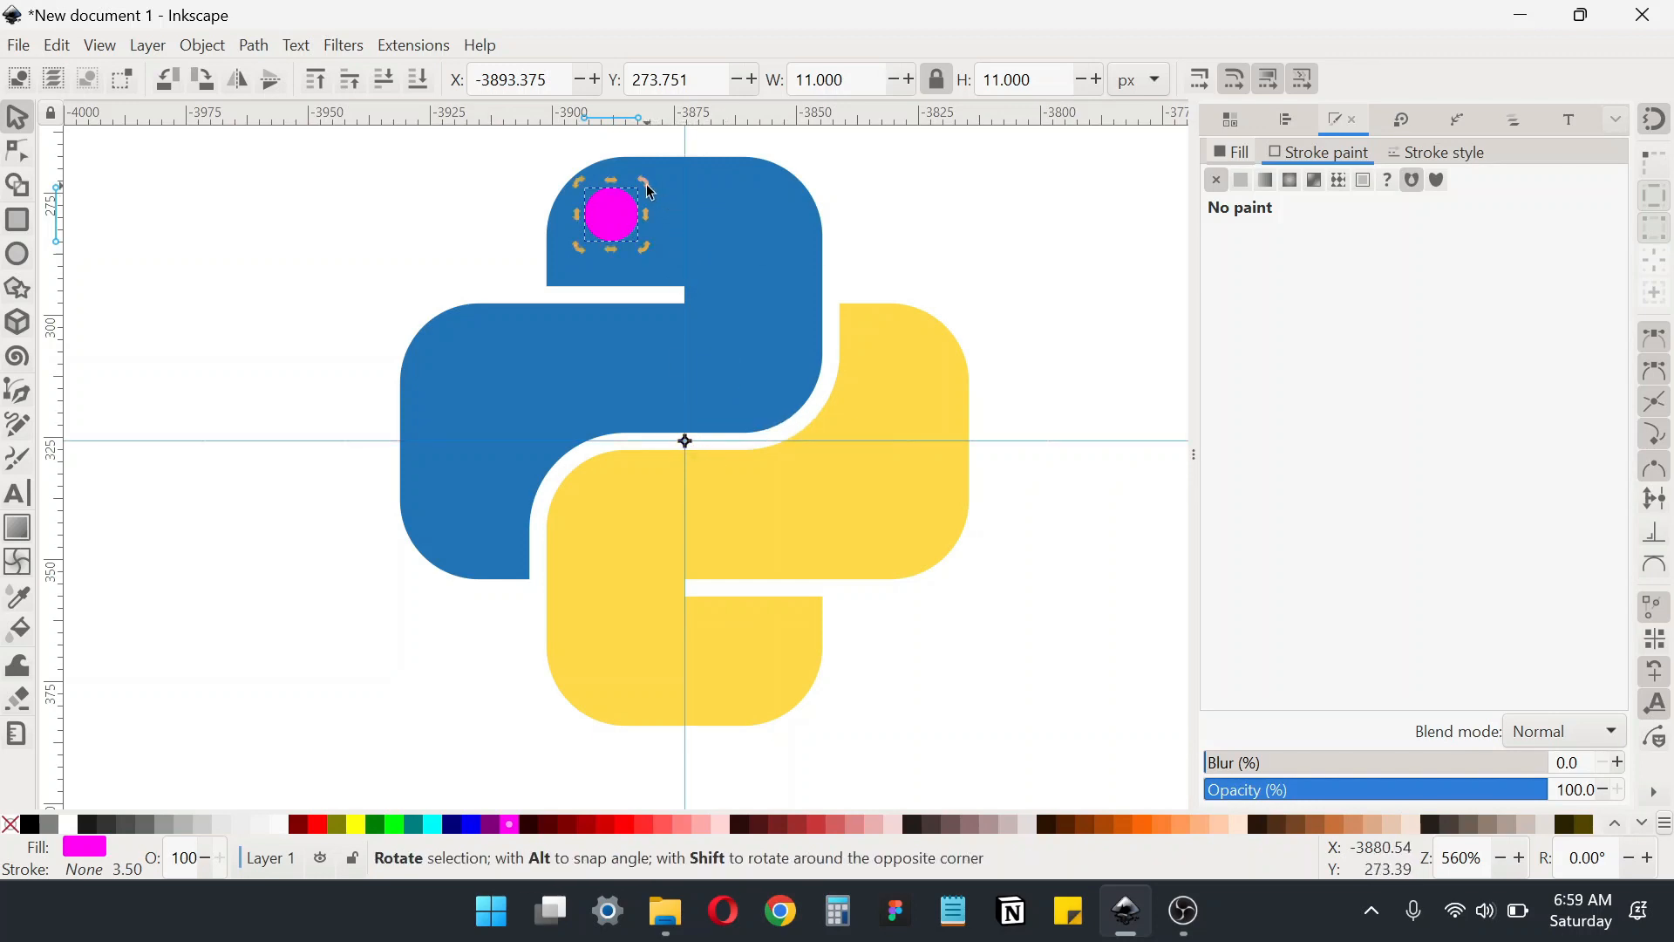
Duplicate the magenta circle in place and rotate the copy 180° onto the yellow shape
key("ctrl+d")
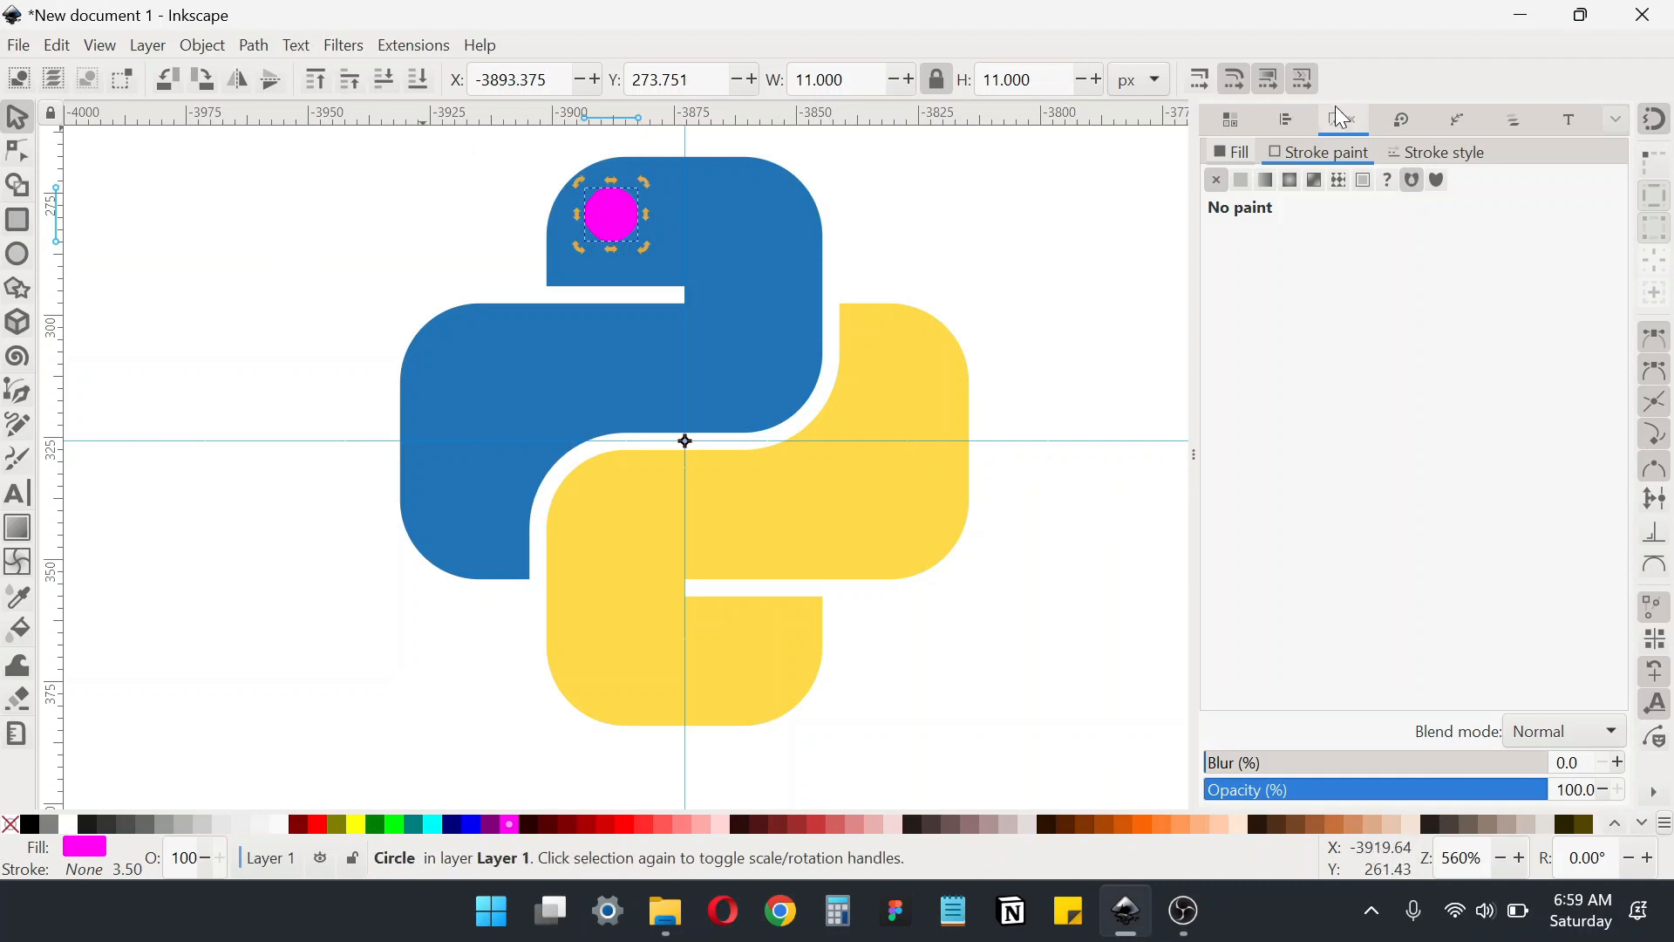
left_click(1391, 120)
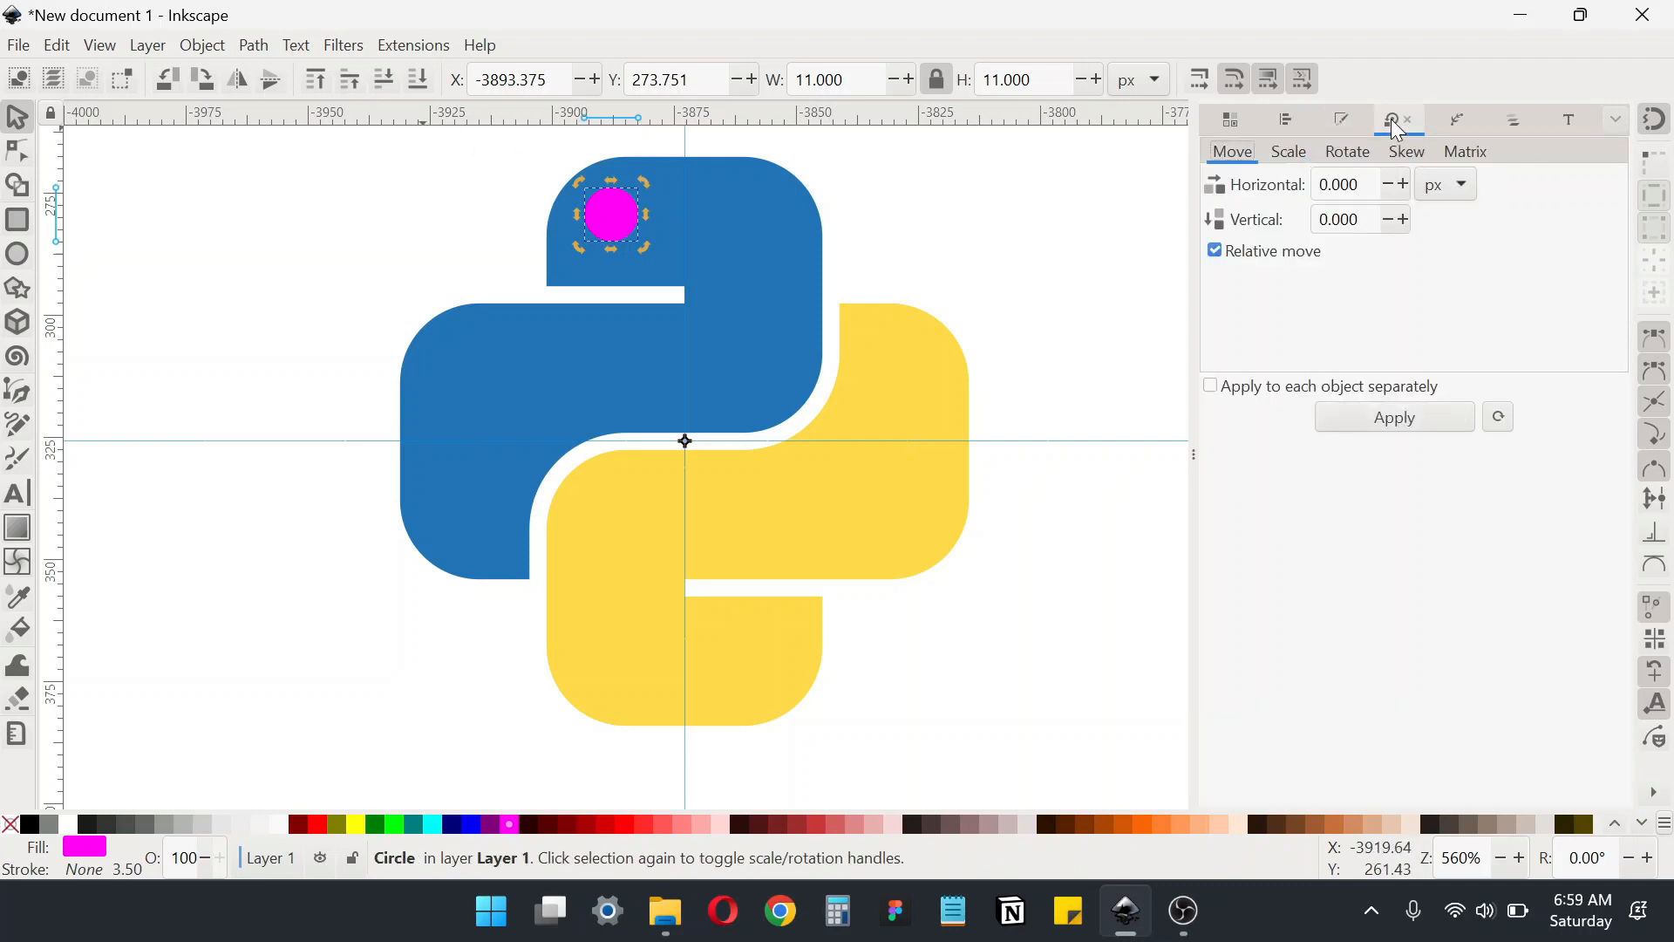
left_click(1348, 152)
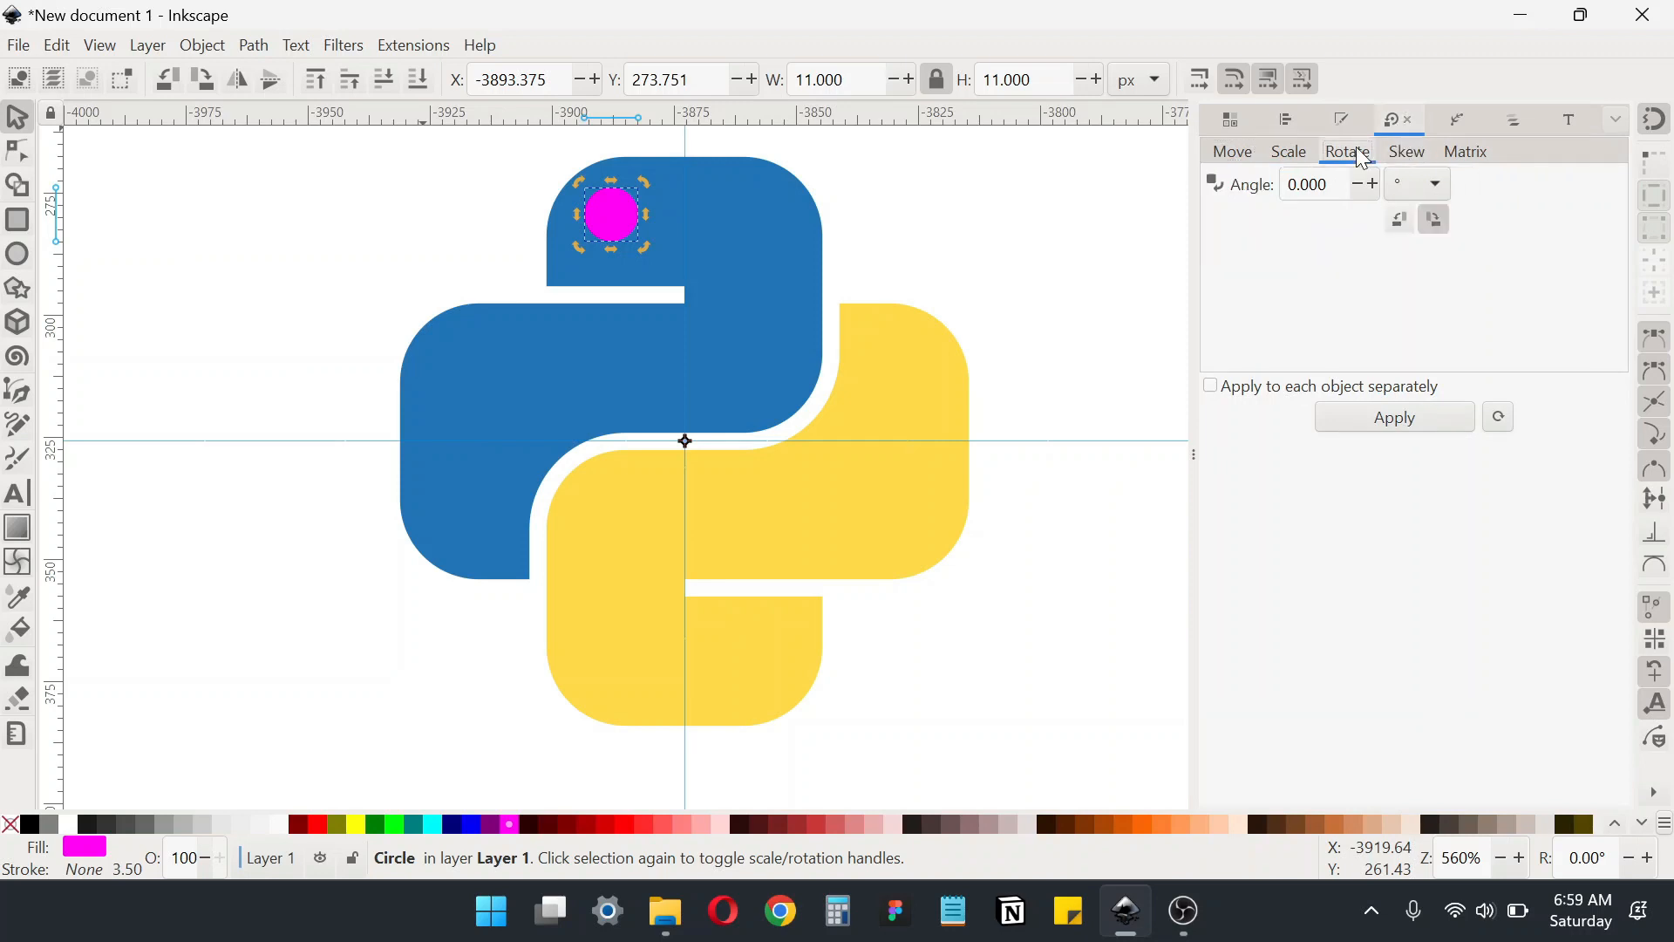
key("ctrl+a")
type("180")
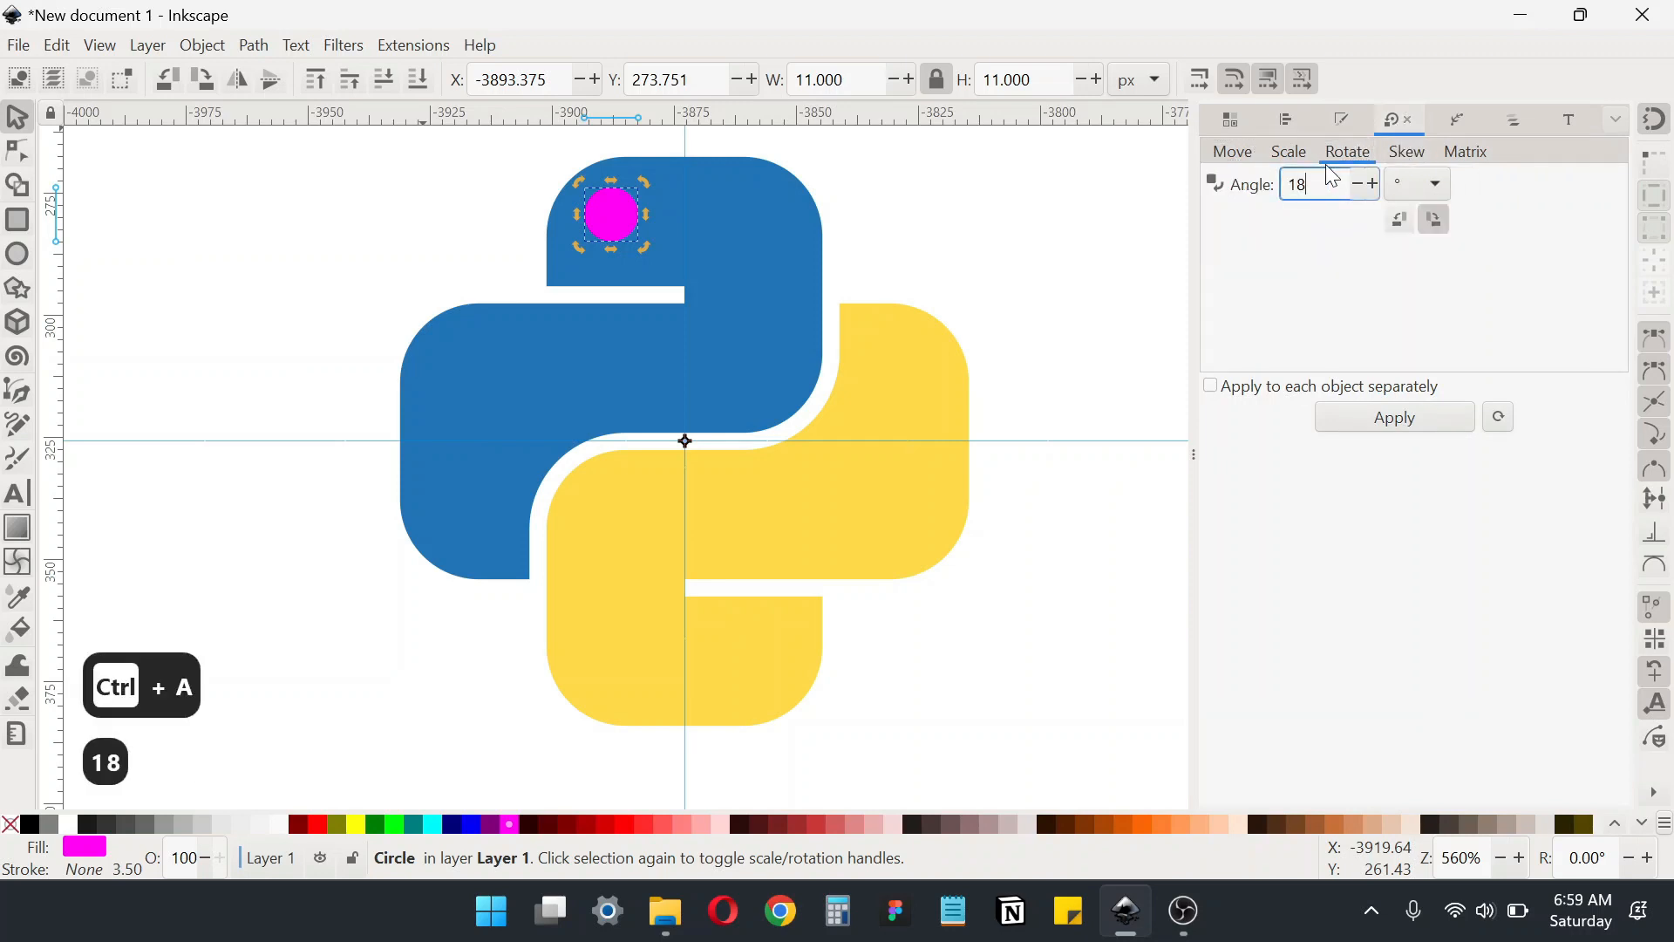
left_click(1454, 420)
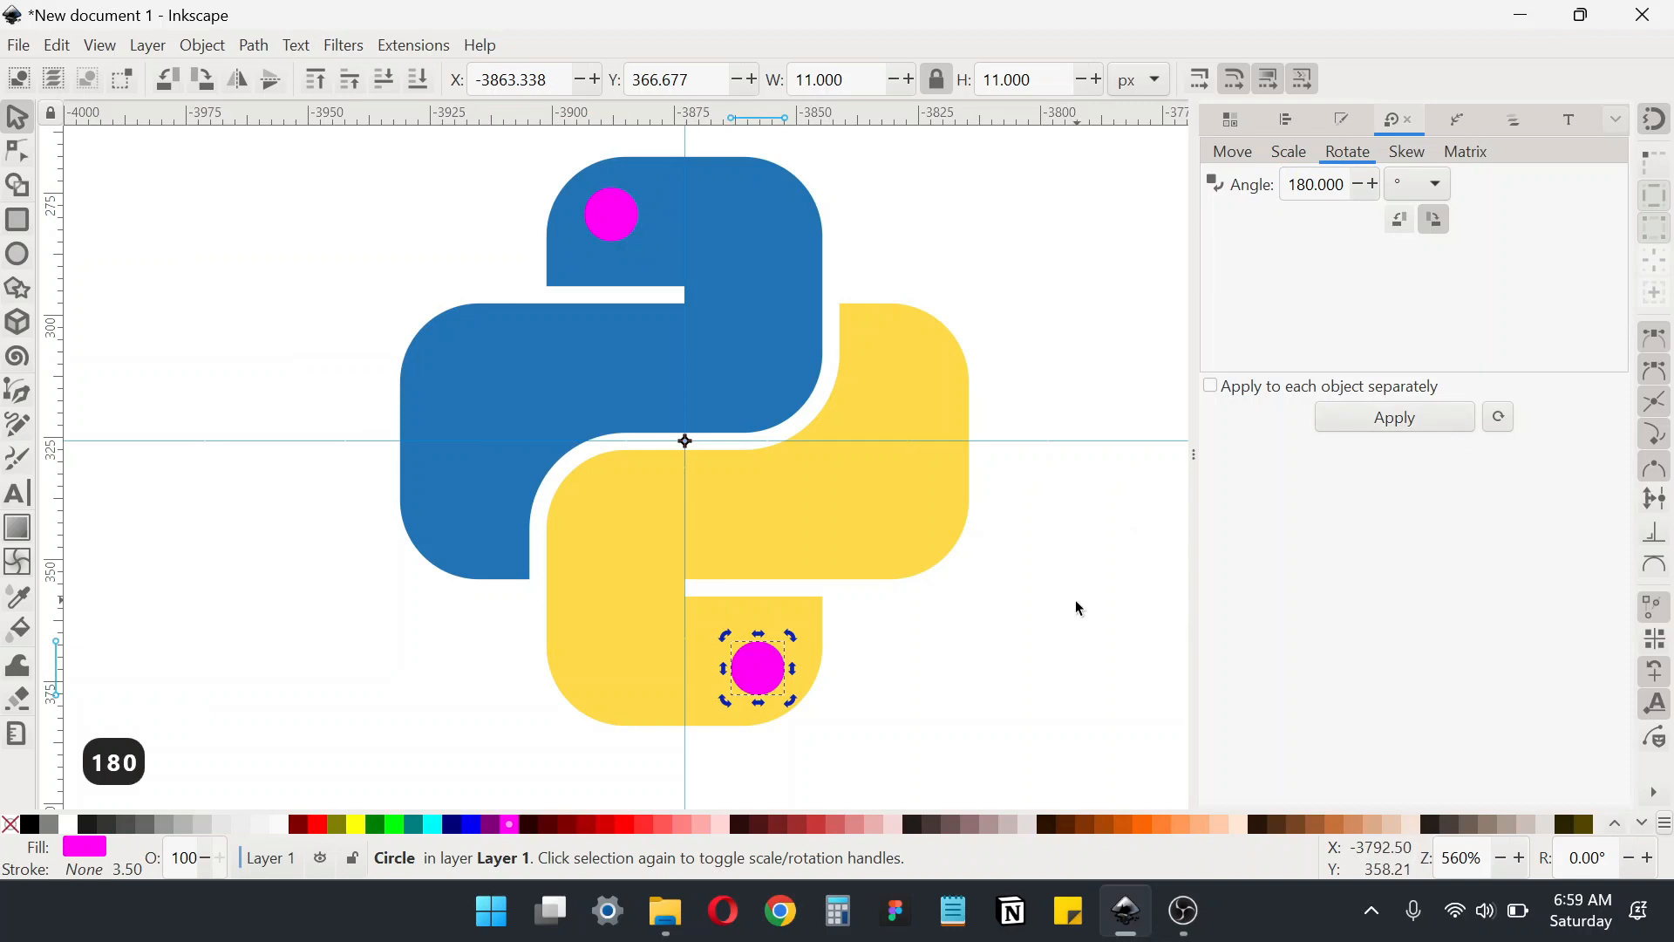
left_click(917, 636)
Cut the lower magenta circle out of the yellow shape with the Difference operation
left_click(758, 668)
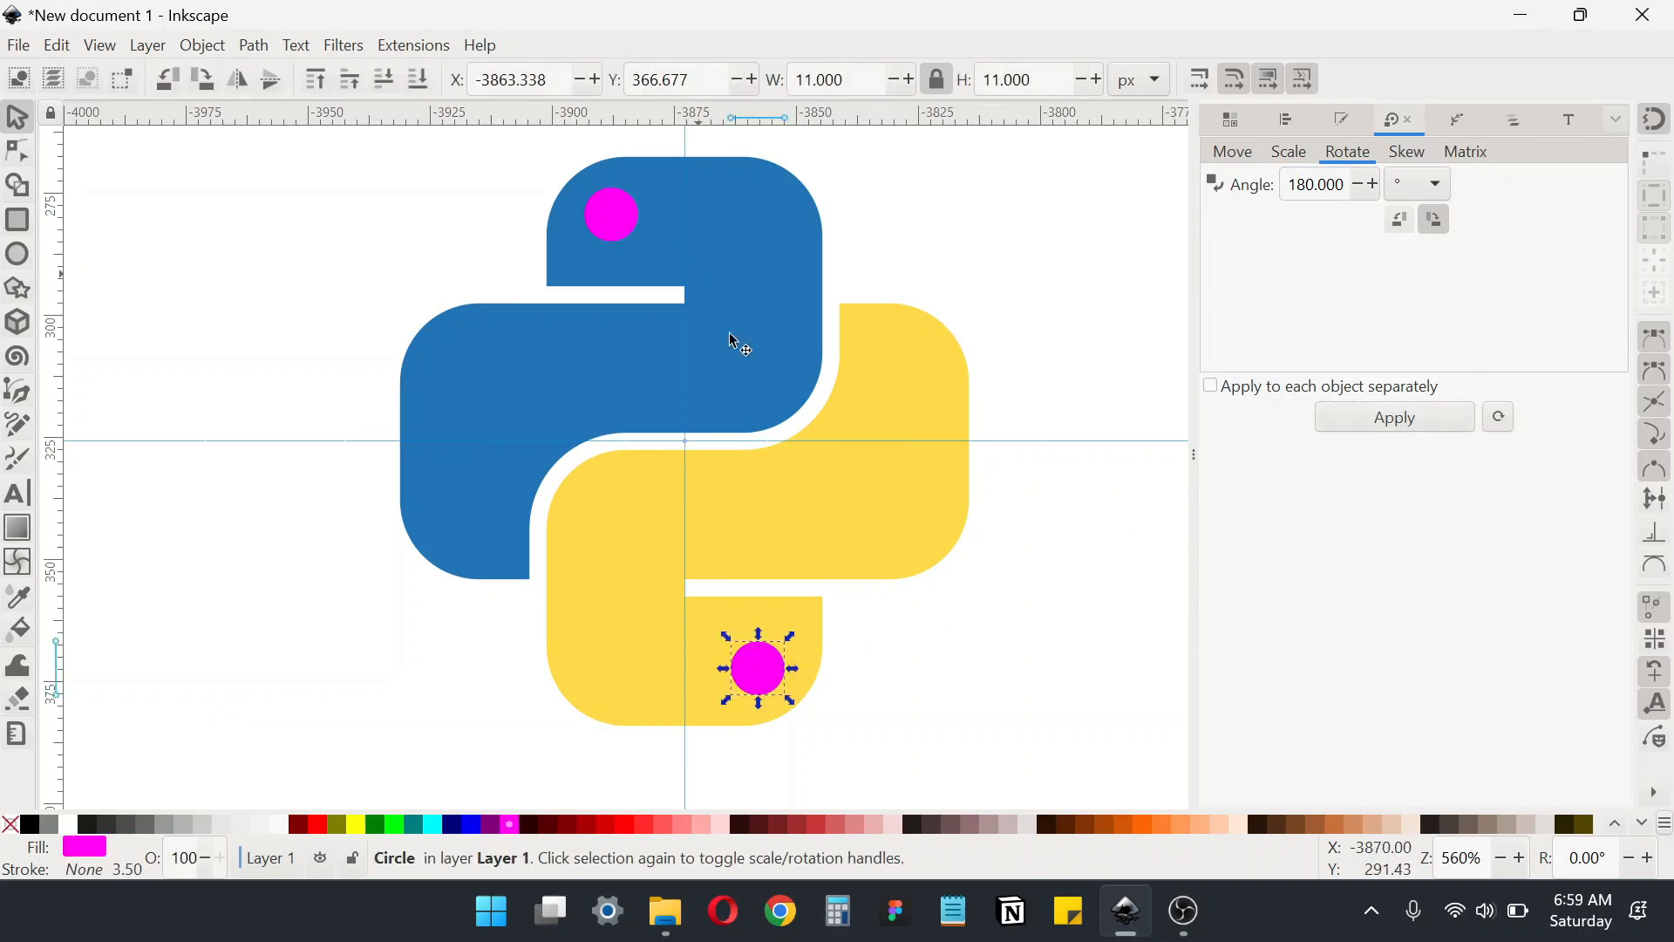
left_click(926, 398, "shift")
left_click(254, 44)
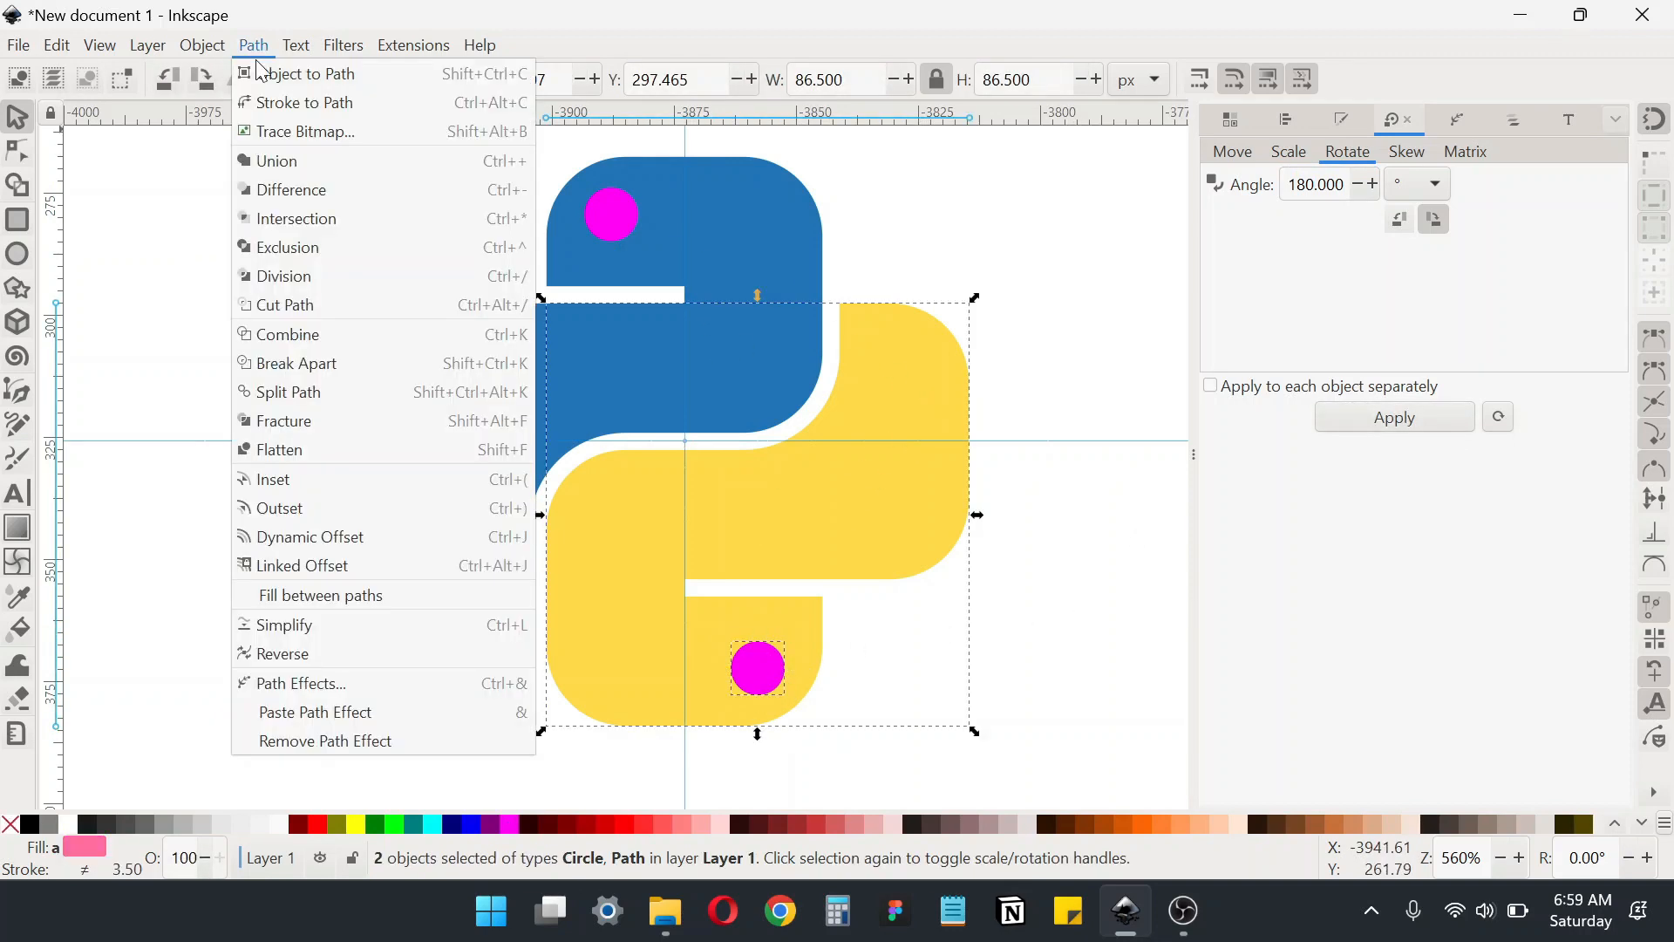
left_click(280, 199)
Cut the upper magenta circle out of the blue shape with the Difference operation and clear the selection
left_click(610, 218)
left_click(745, 225, "shift")
left_click(254, 44)
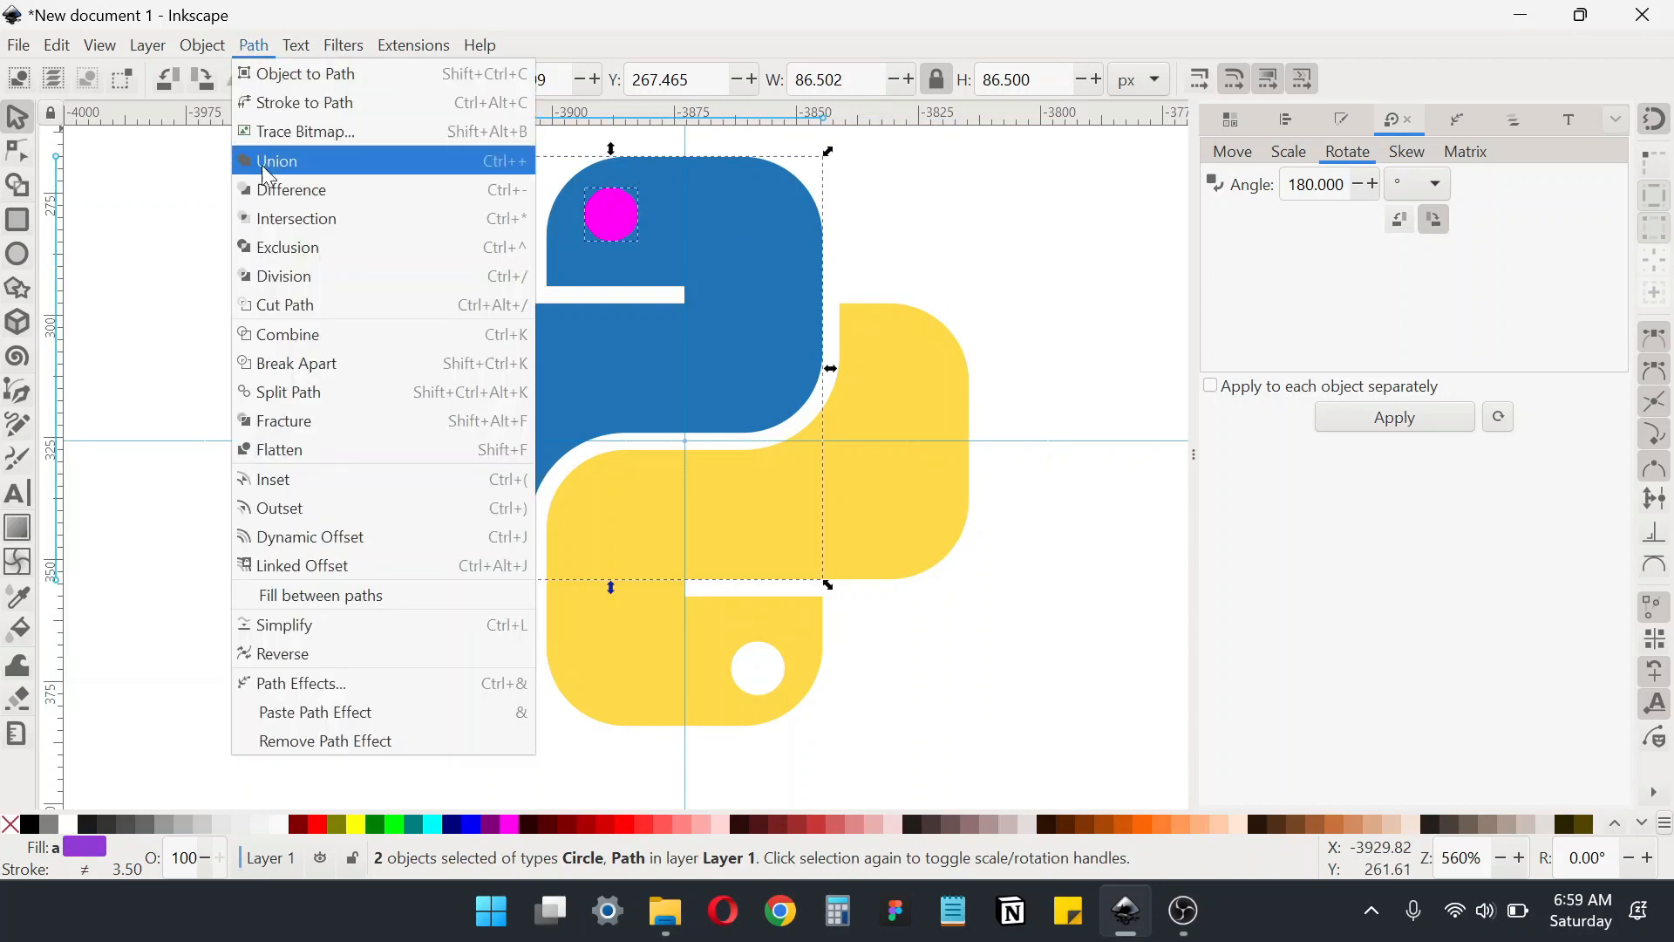
left_click(272, 194)
left_click_drag(381, 373, 341, 398)
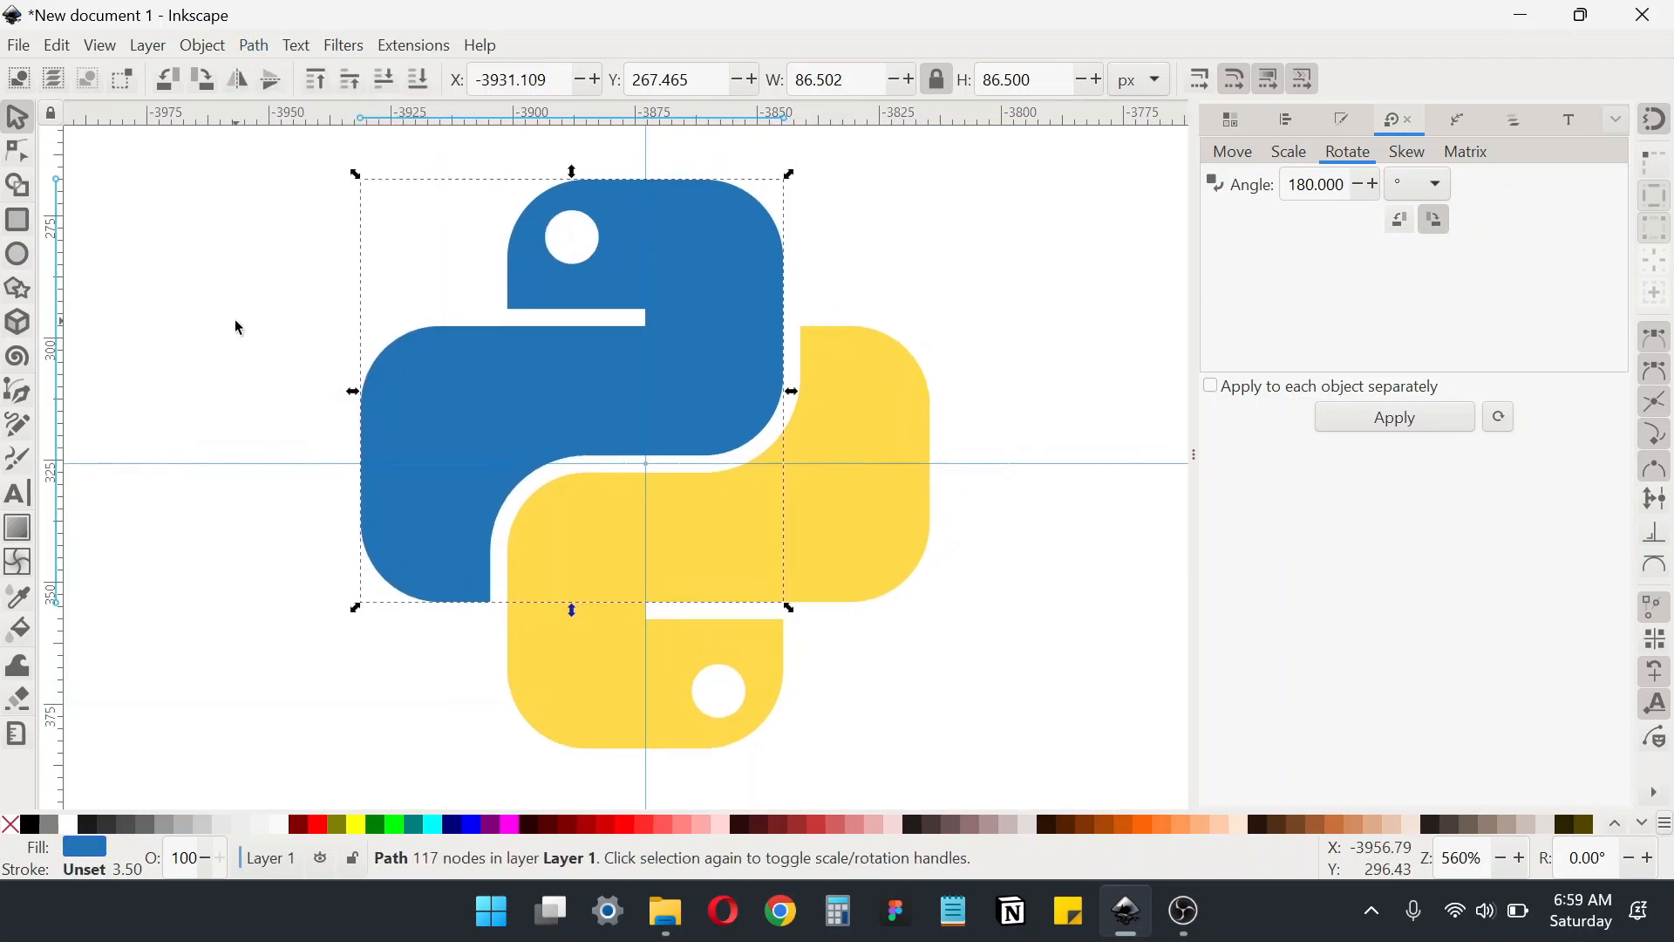
left_click(234, 320)
Turn off snapping and draw a linear gradient on the yellow shape, from its middle diagonally down to the lower block's right edge
left_click(1660, 122)
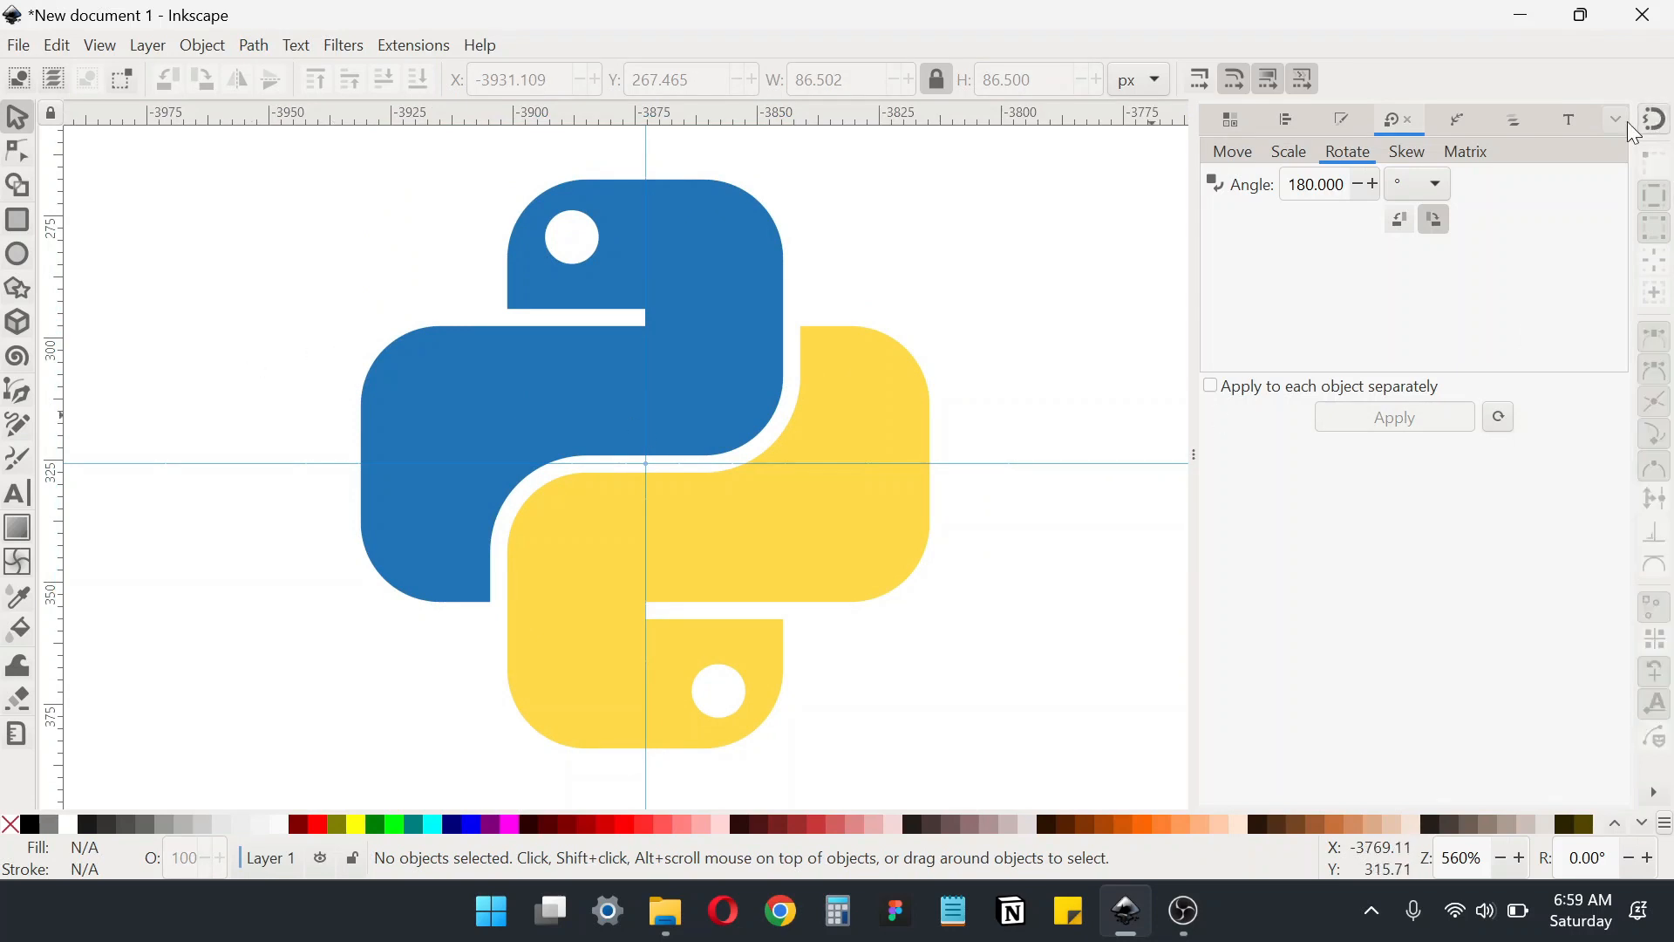
left_click(23, 532)
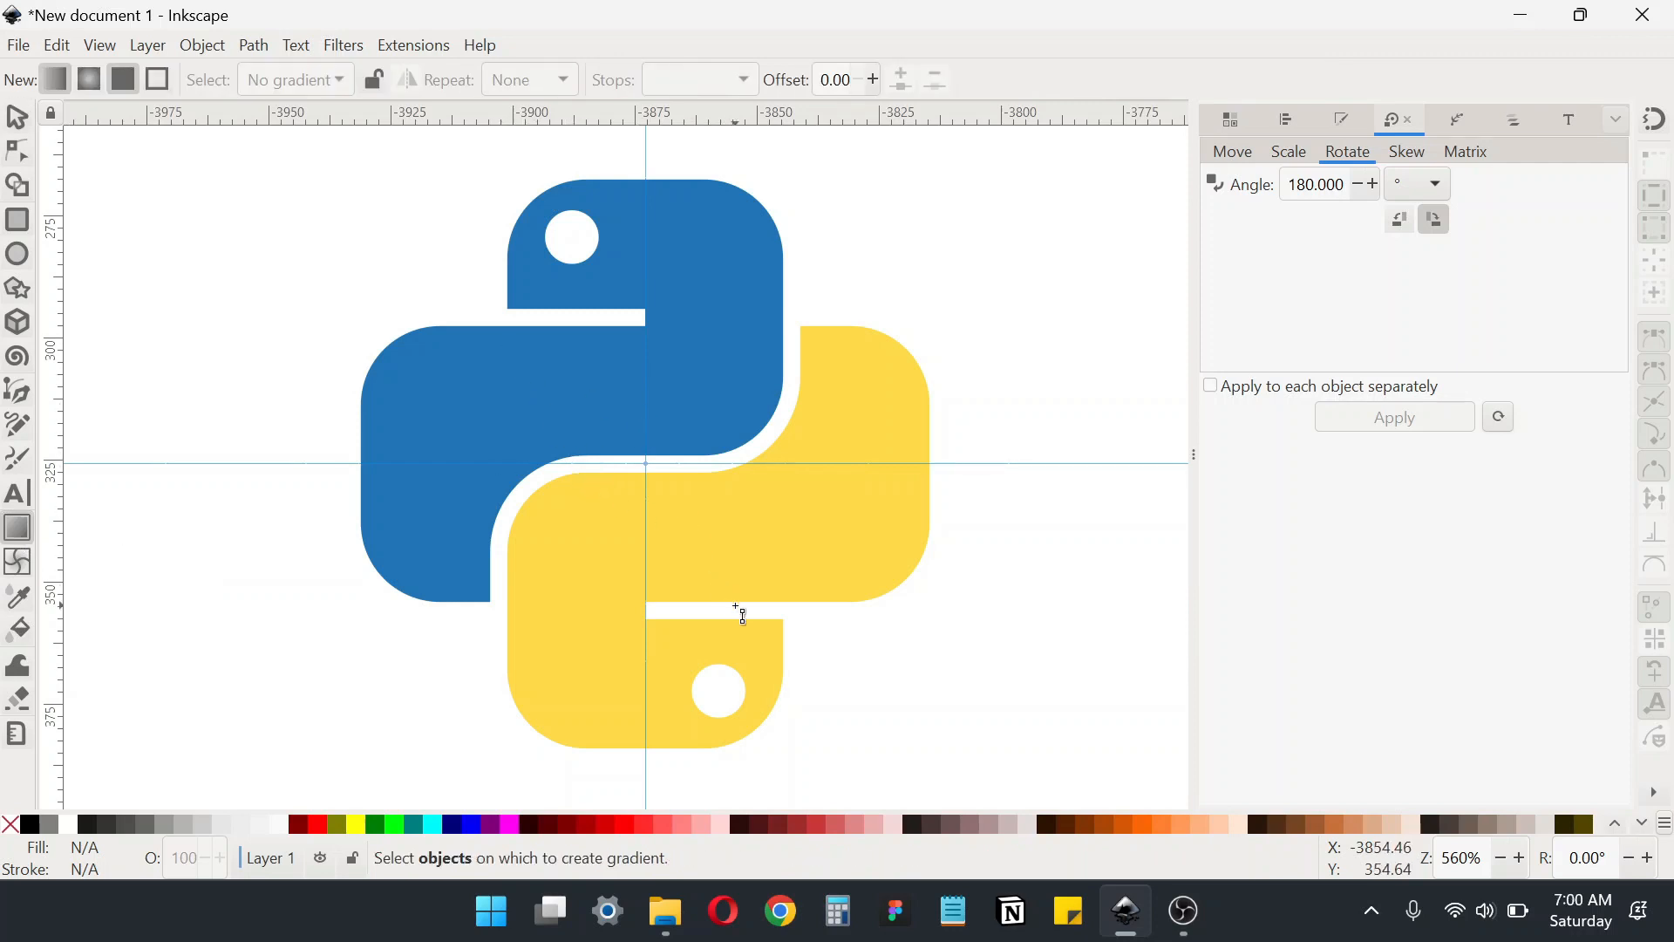
left_click(706, 530)
left_click_drag(703, 513, 786, 683)
Set the yellow gradient's end stop to alpha 100 and lightness 48 in the fill settings
key("ctrl+shift+f")
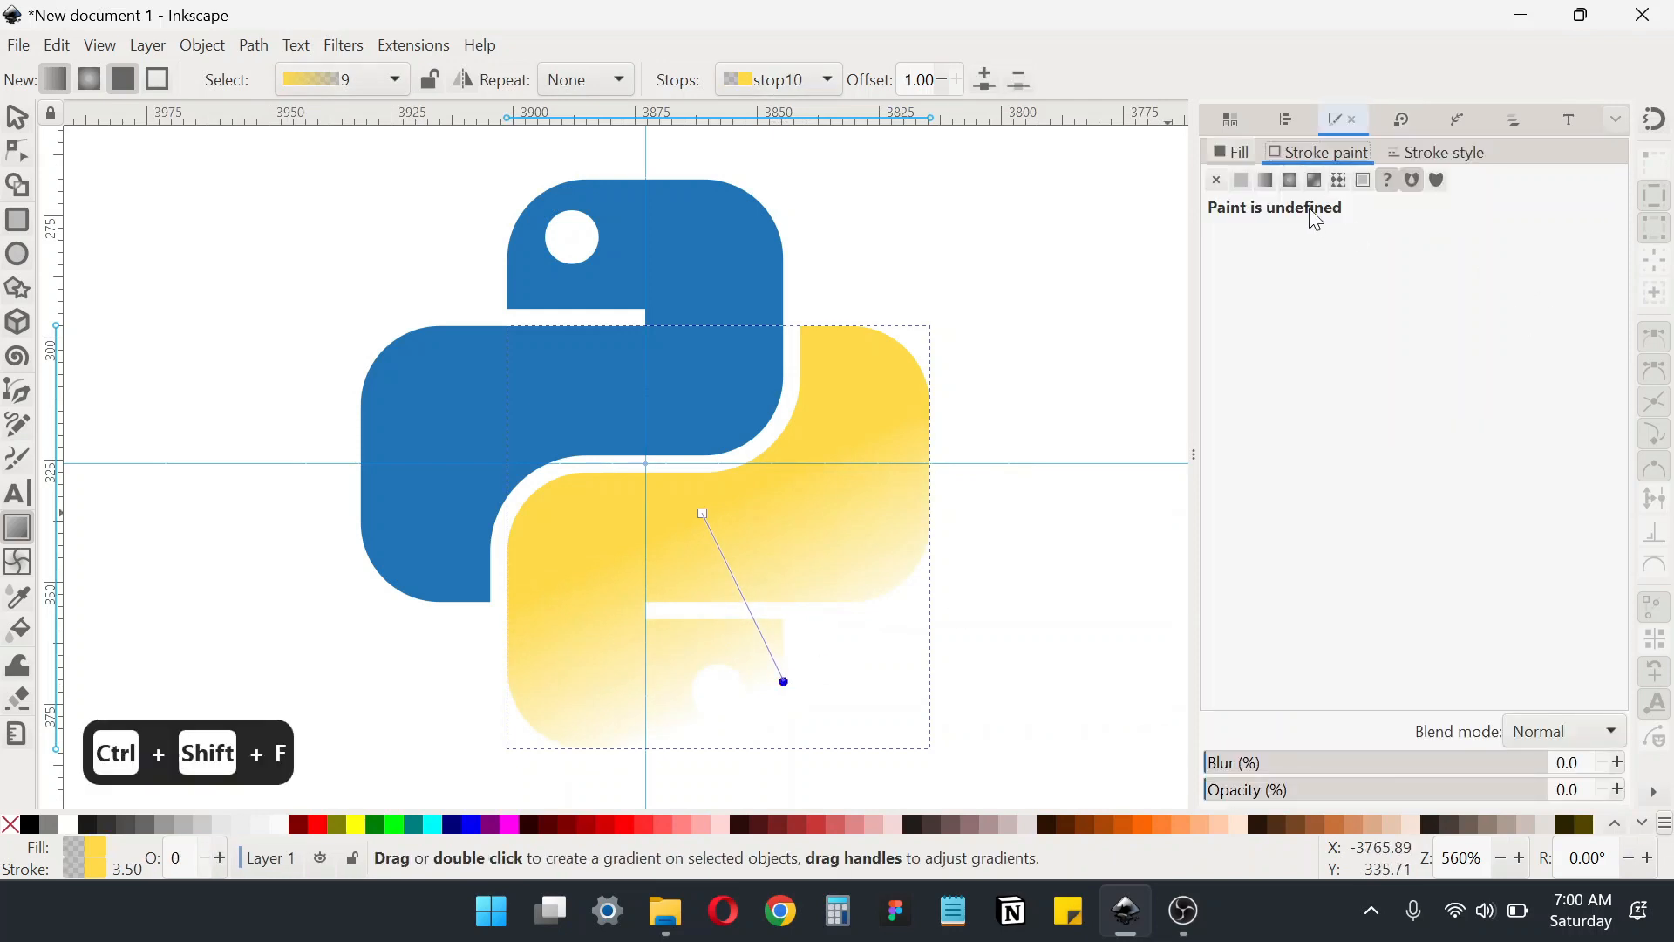
left_click(1247, 154)
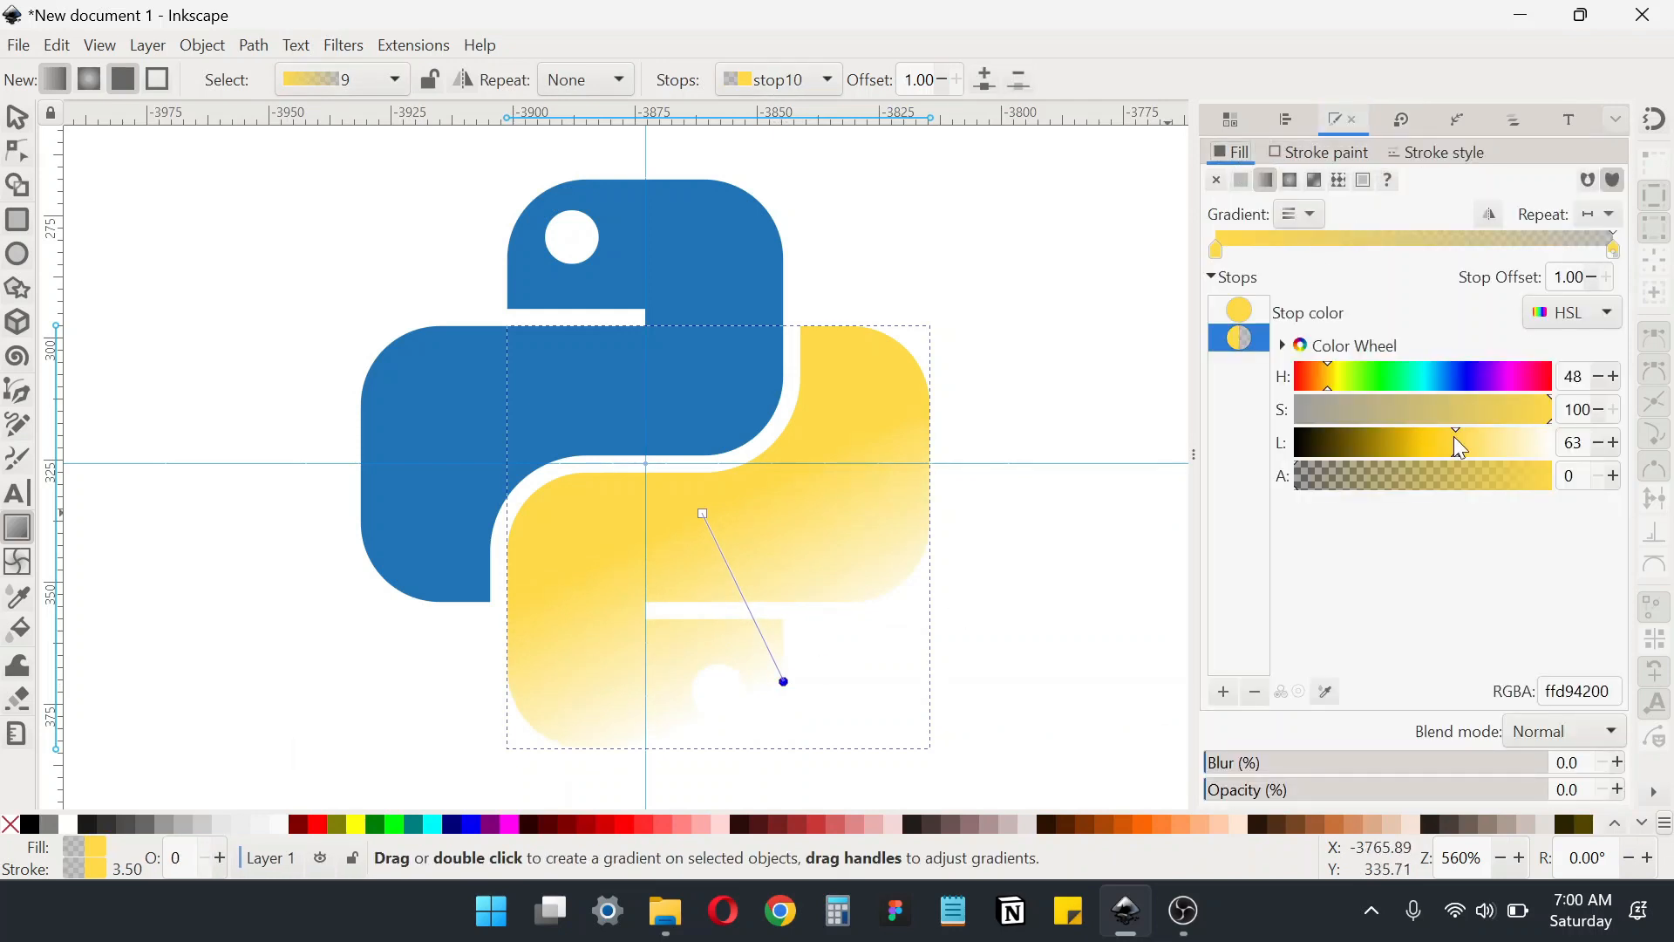
left_click(1491, 477)
left_click_drag(1516, 478, 1551, 478)
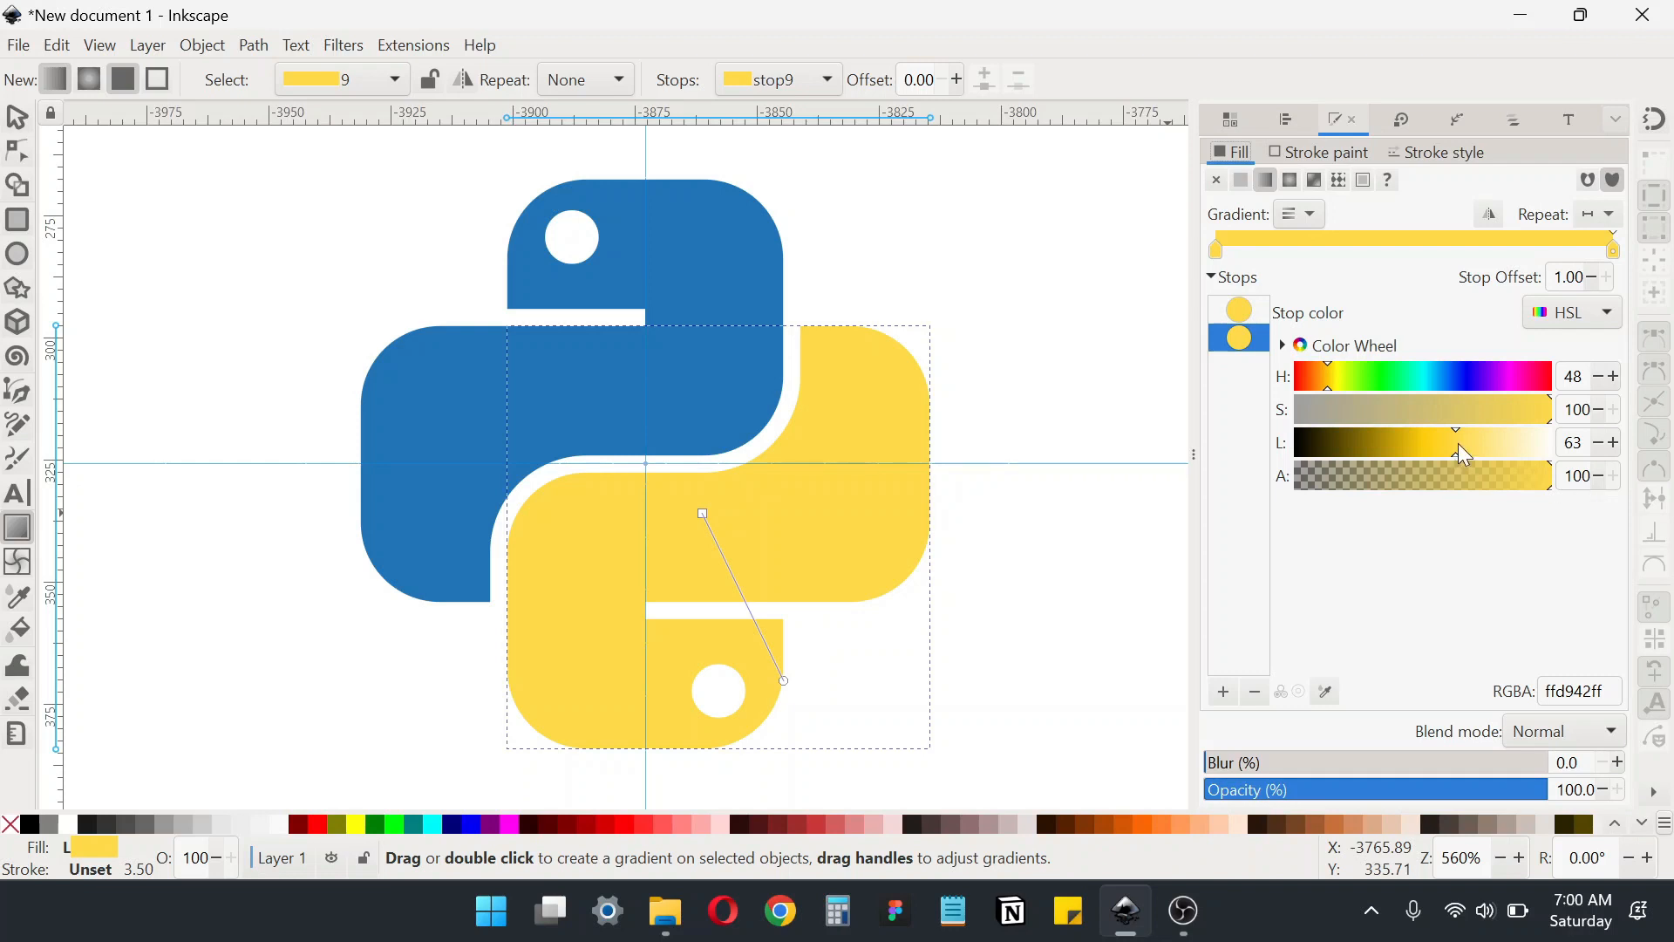
left_click_drag(1437, 444, 1419, 445)
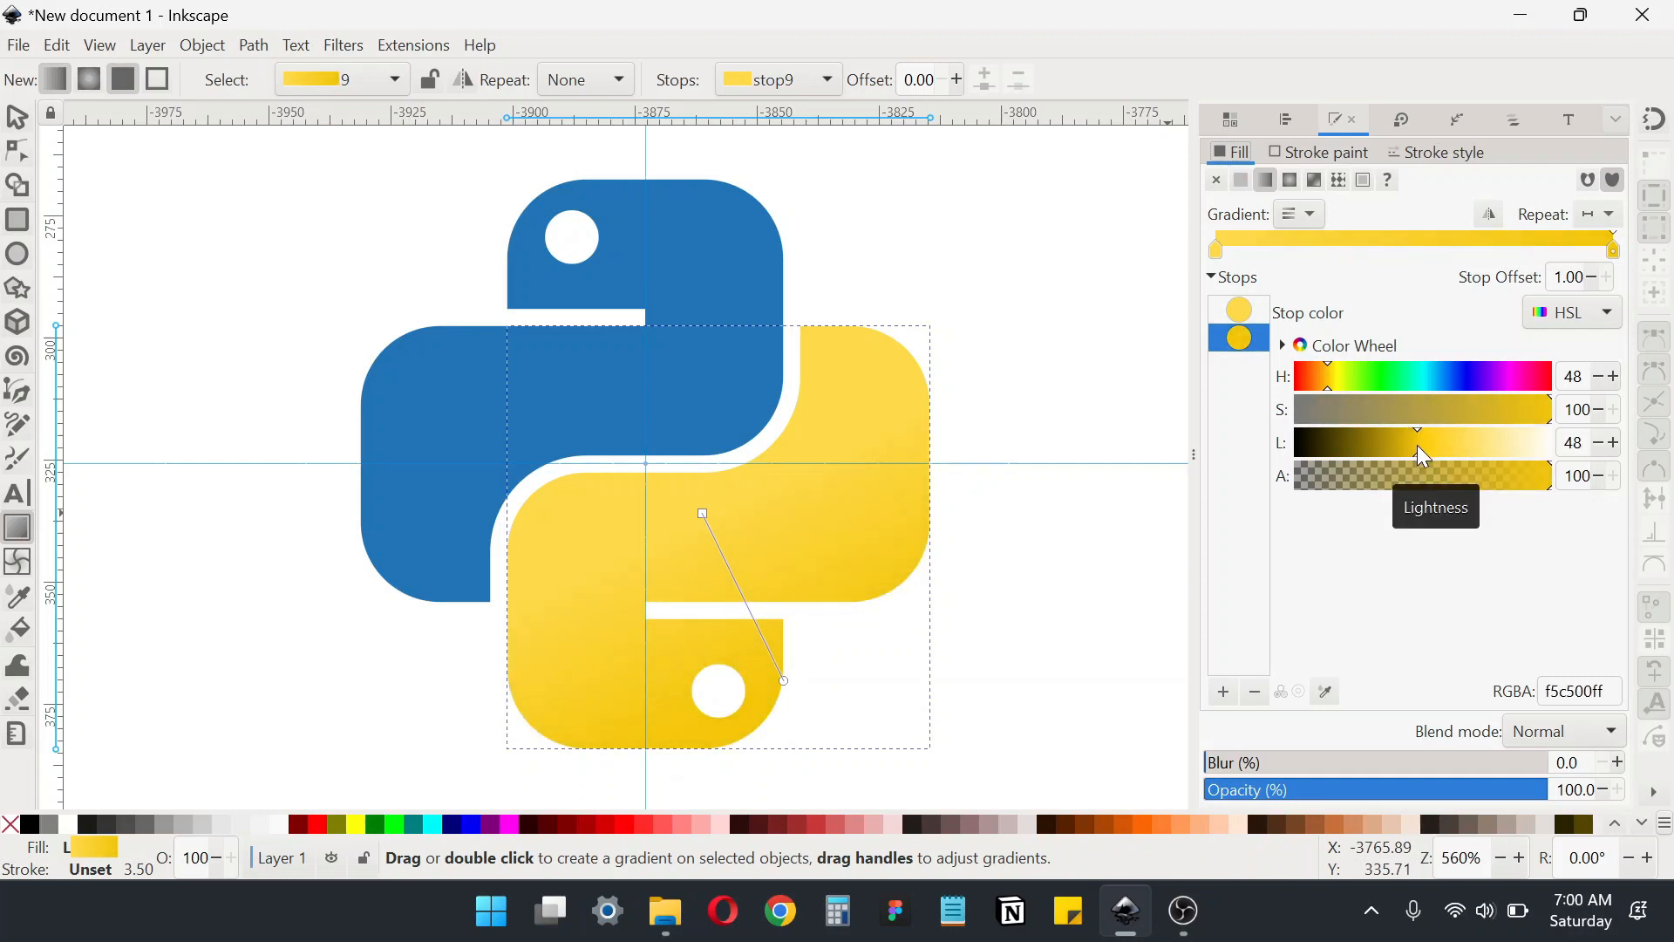
Give the blue shape a diagonal linear gradient with an end stop of alpha 100 and lightness 35, extending its end slightly past the shape
left_click(689, 278)
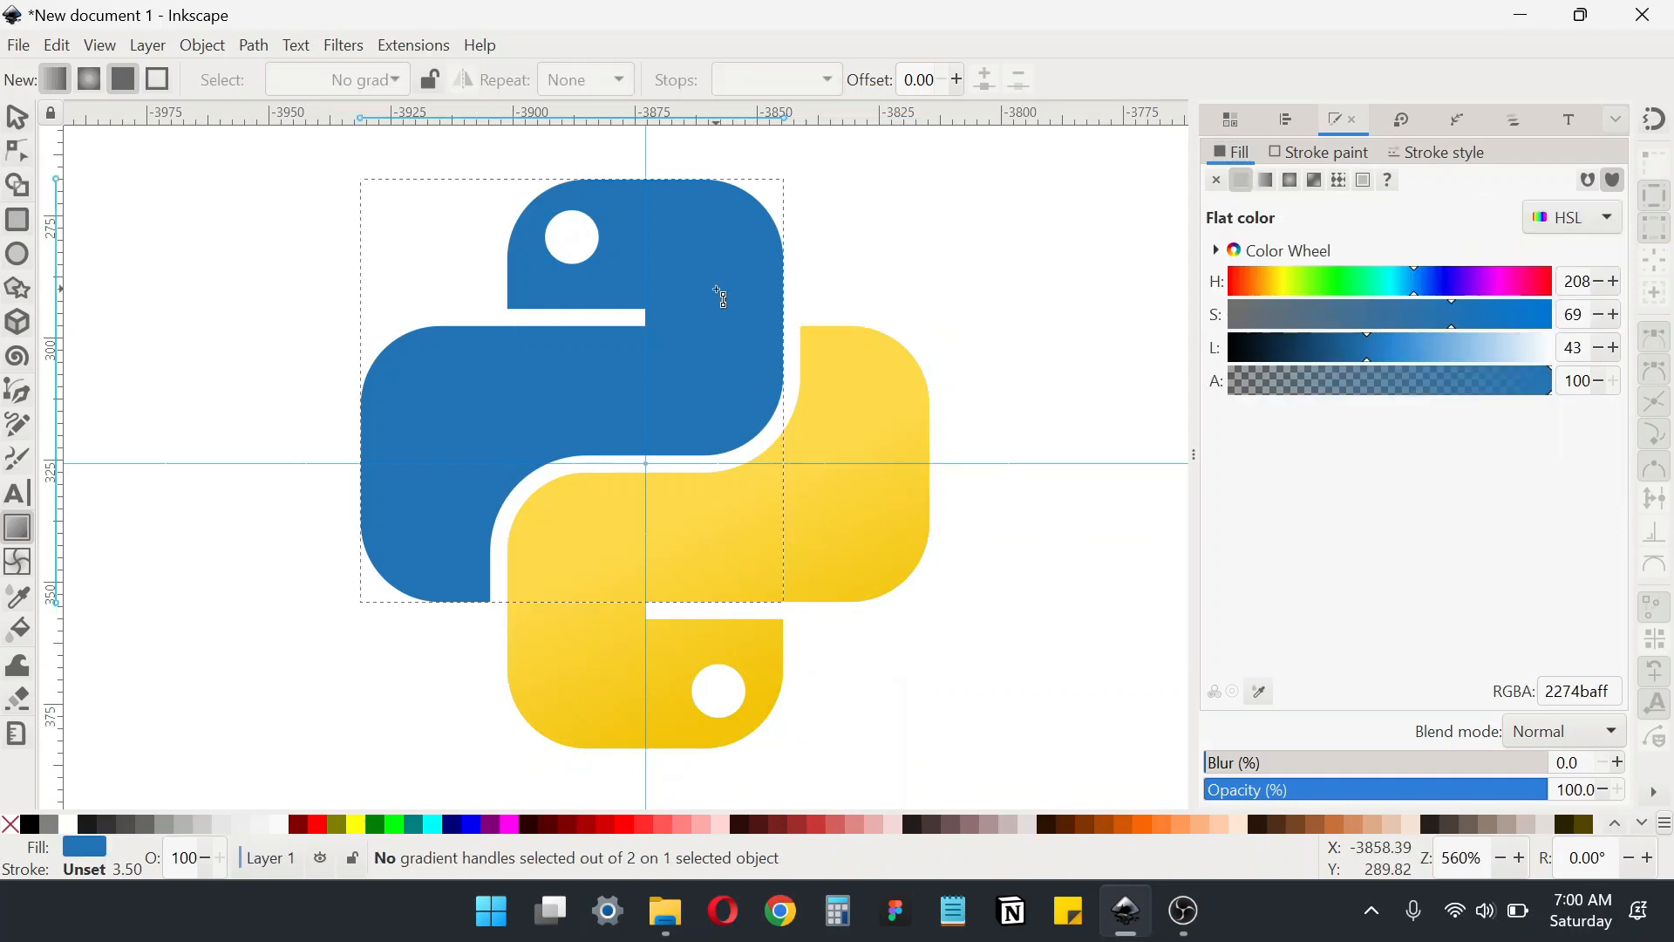
left_click_drag(692, 256, 786, 444)
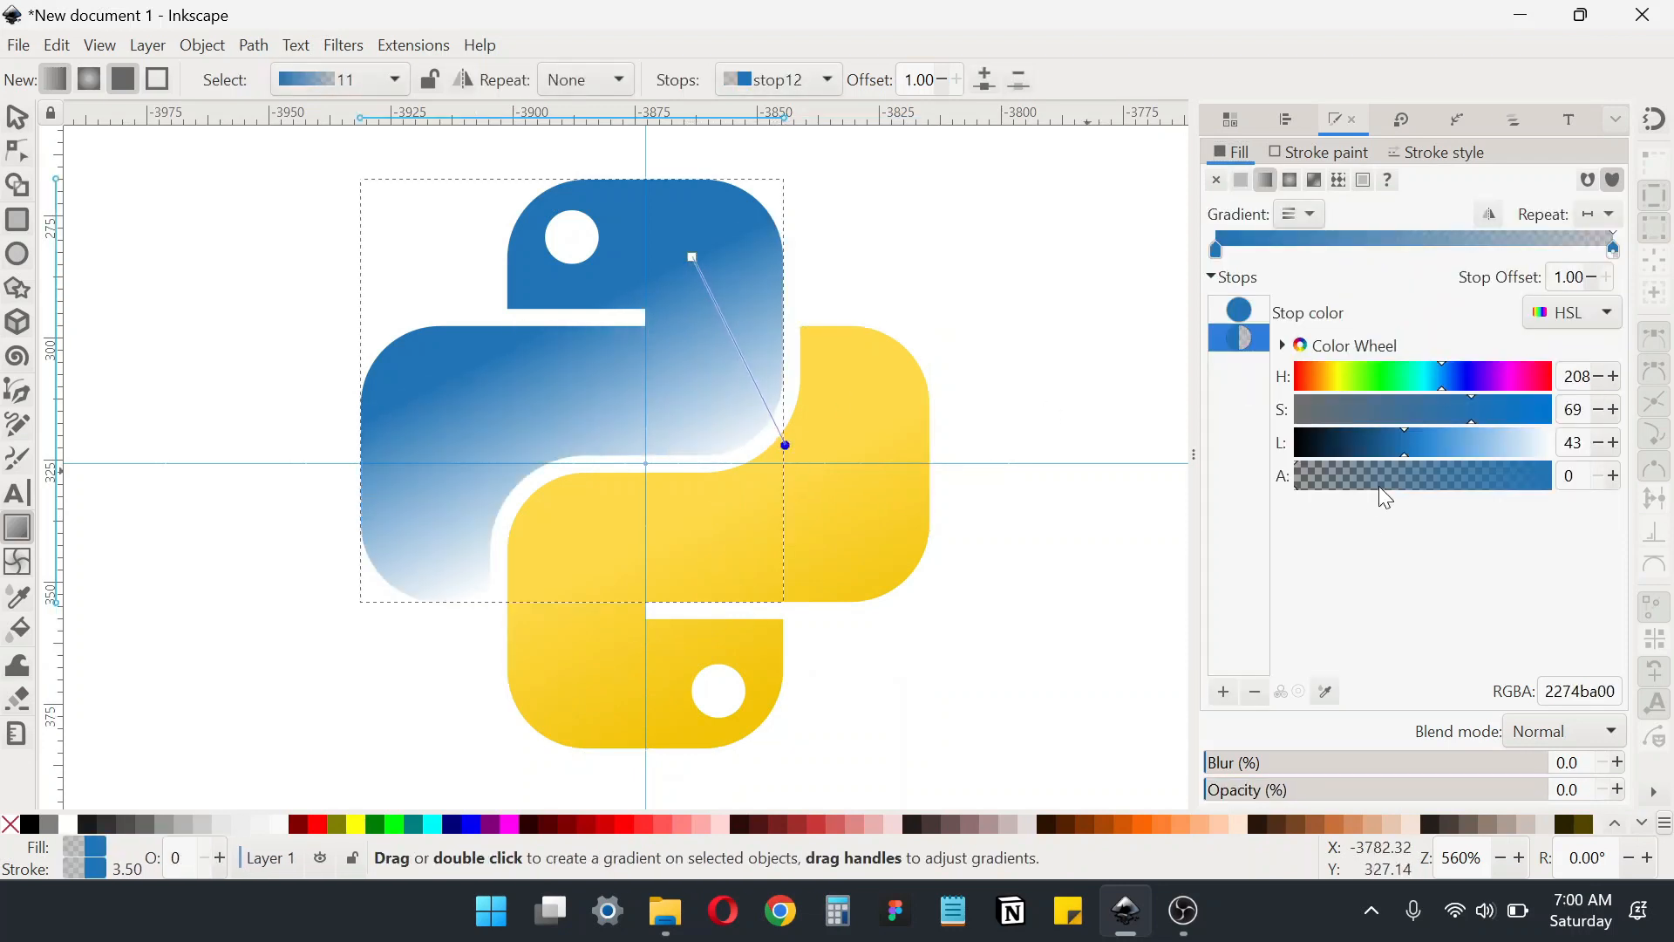
left_click_drag(1493, 486, 1554, 478)
left_click_drag(1414, 451, 1384, 452)
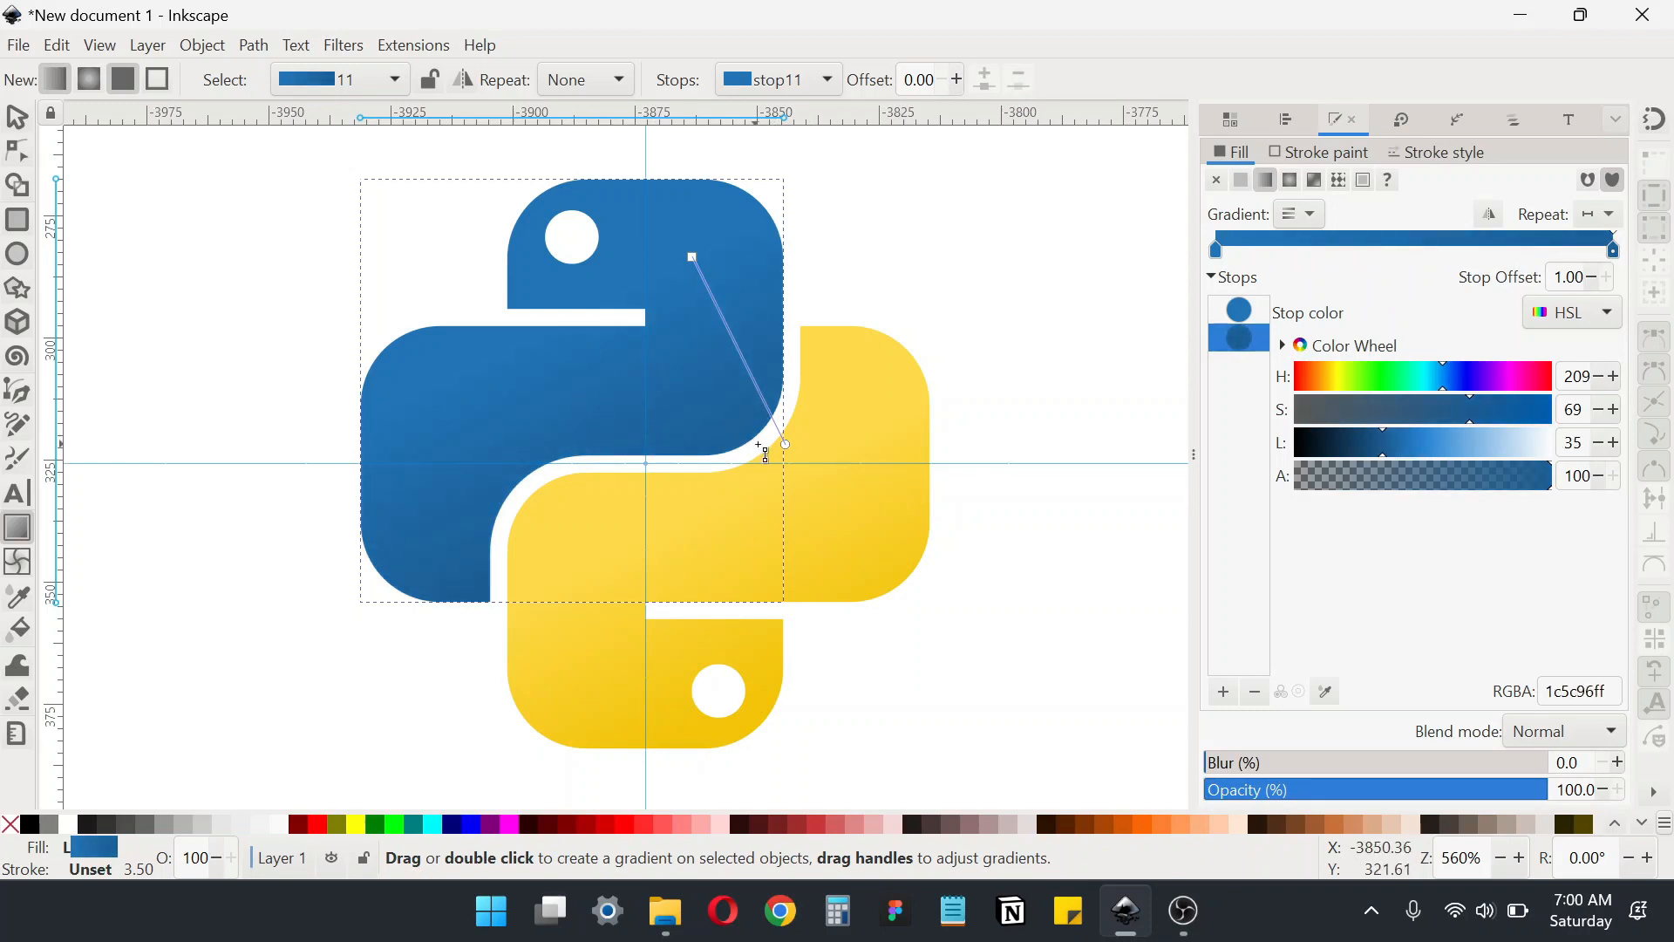
left_click_drag(786, 444, 807, 475)
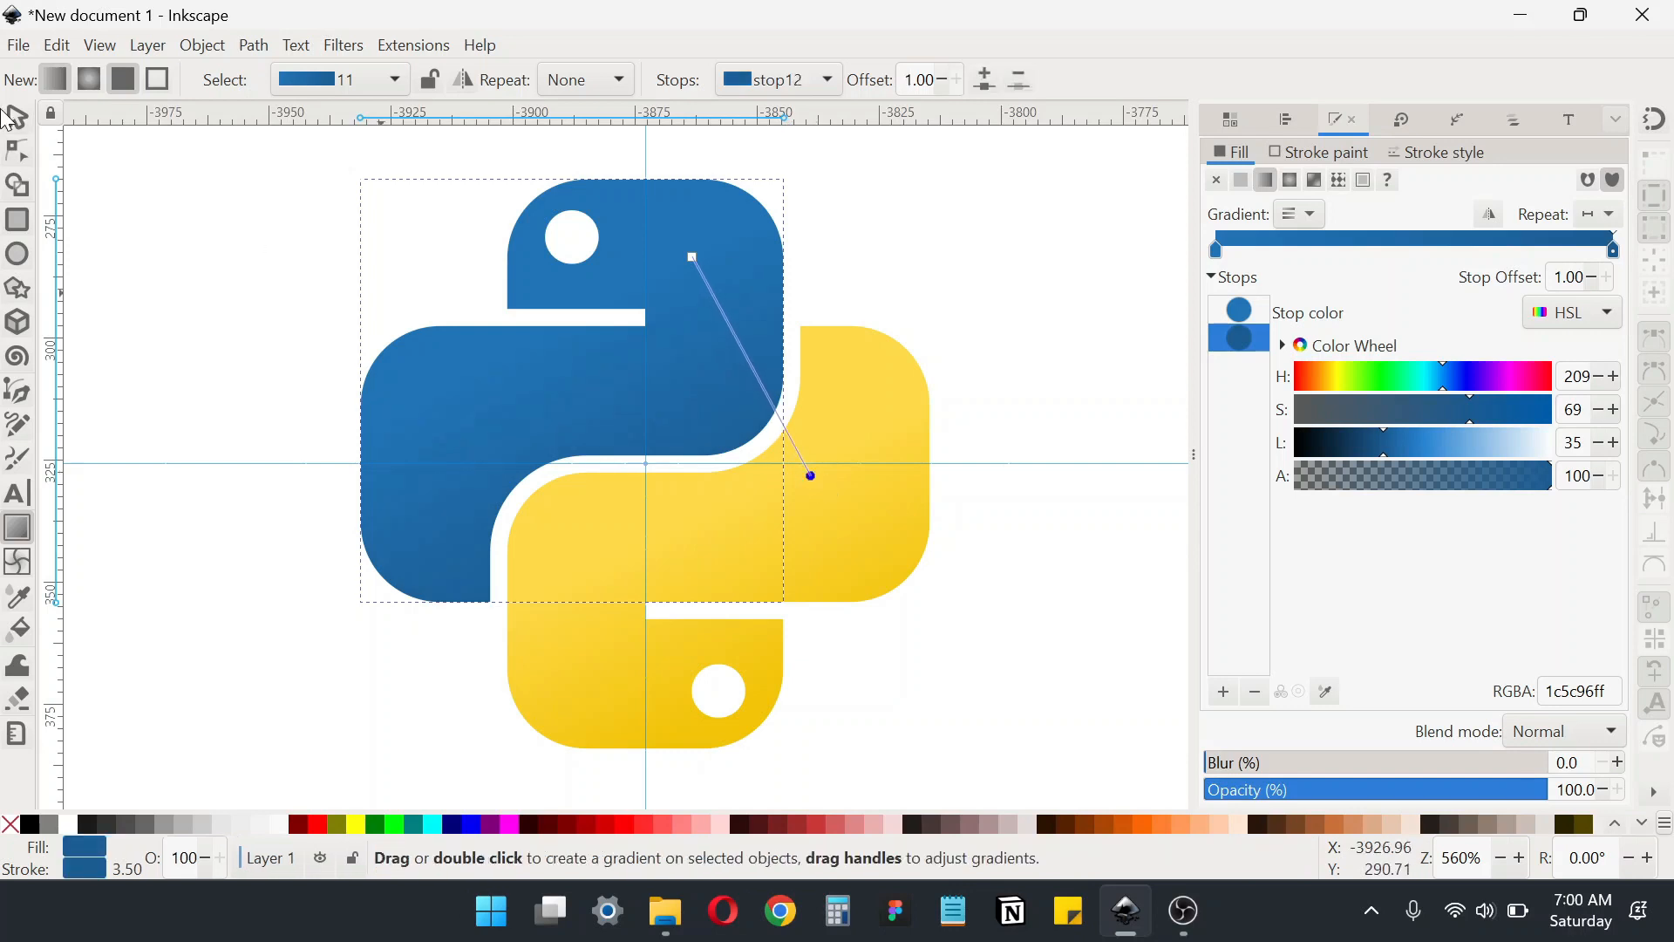
Deselect the blue shape and hide the guides
key("s")
left_click(369, 355)
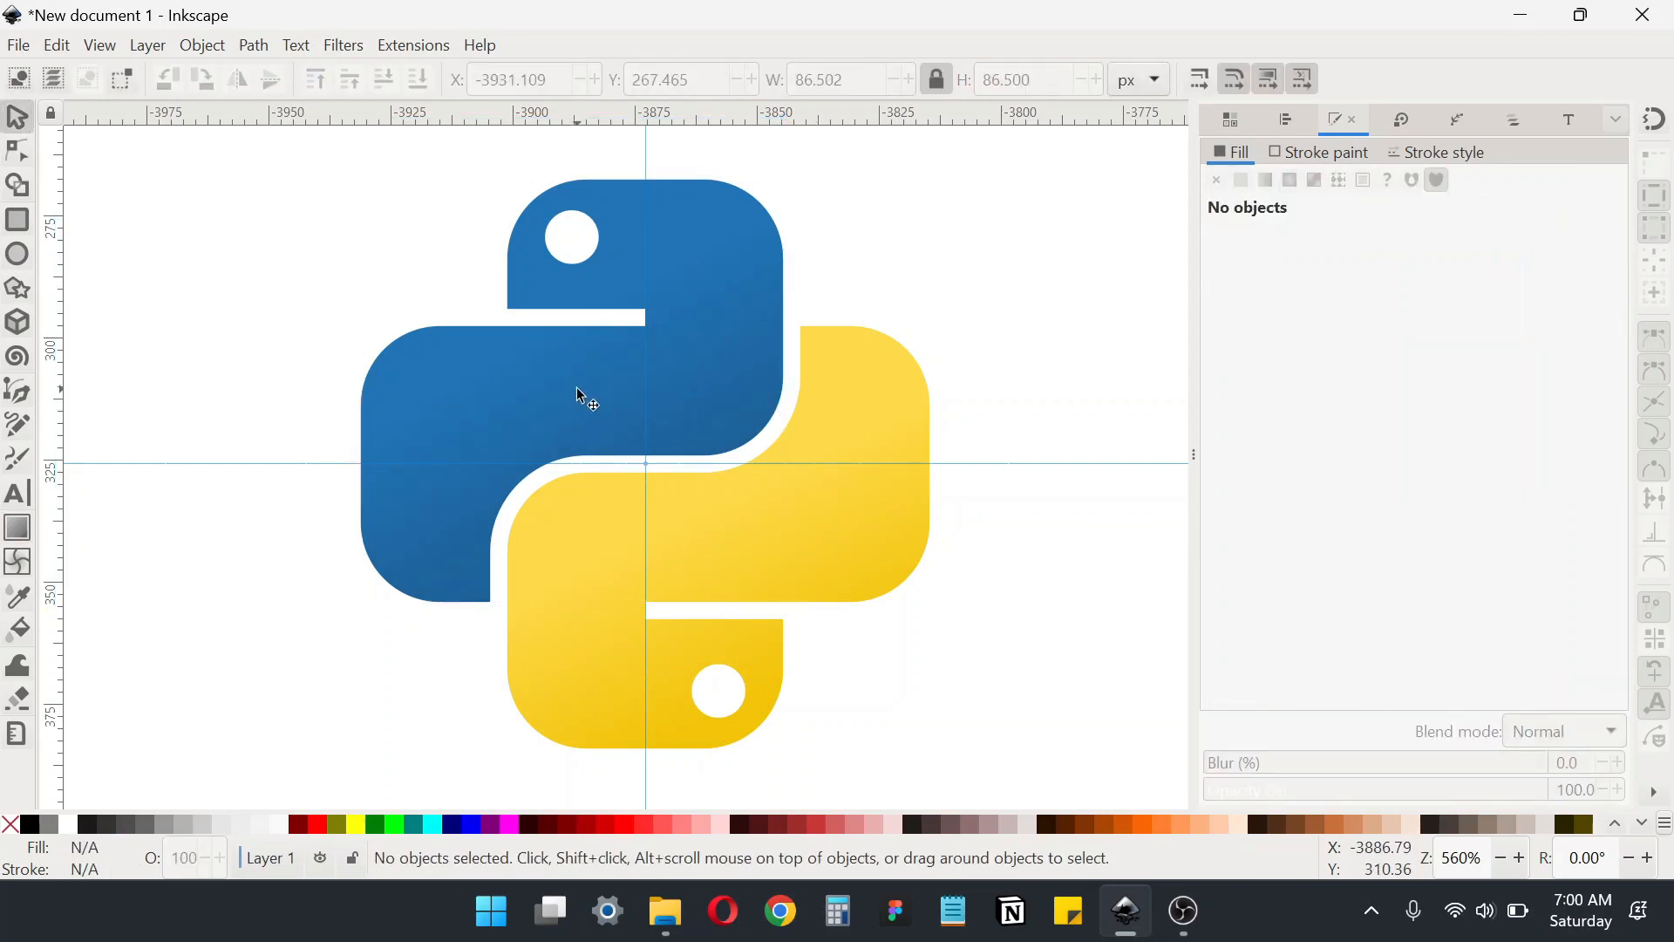
key("shift+backslash")
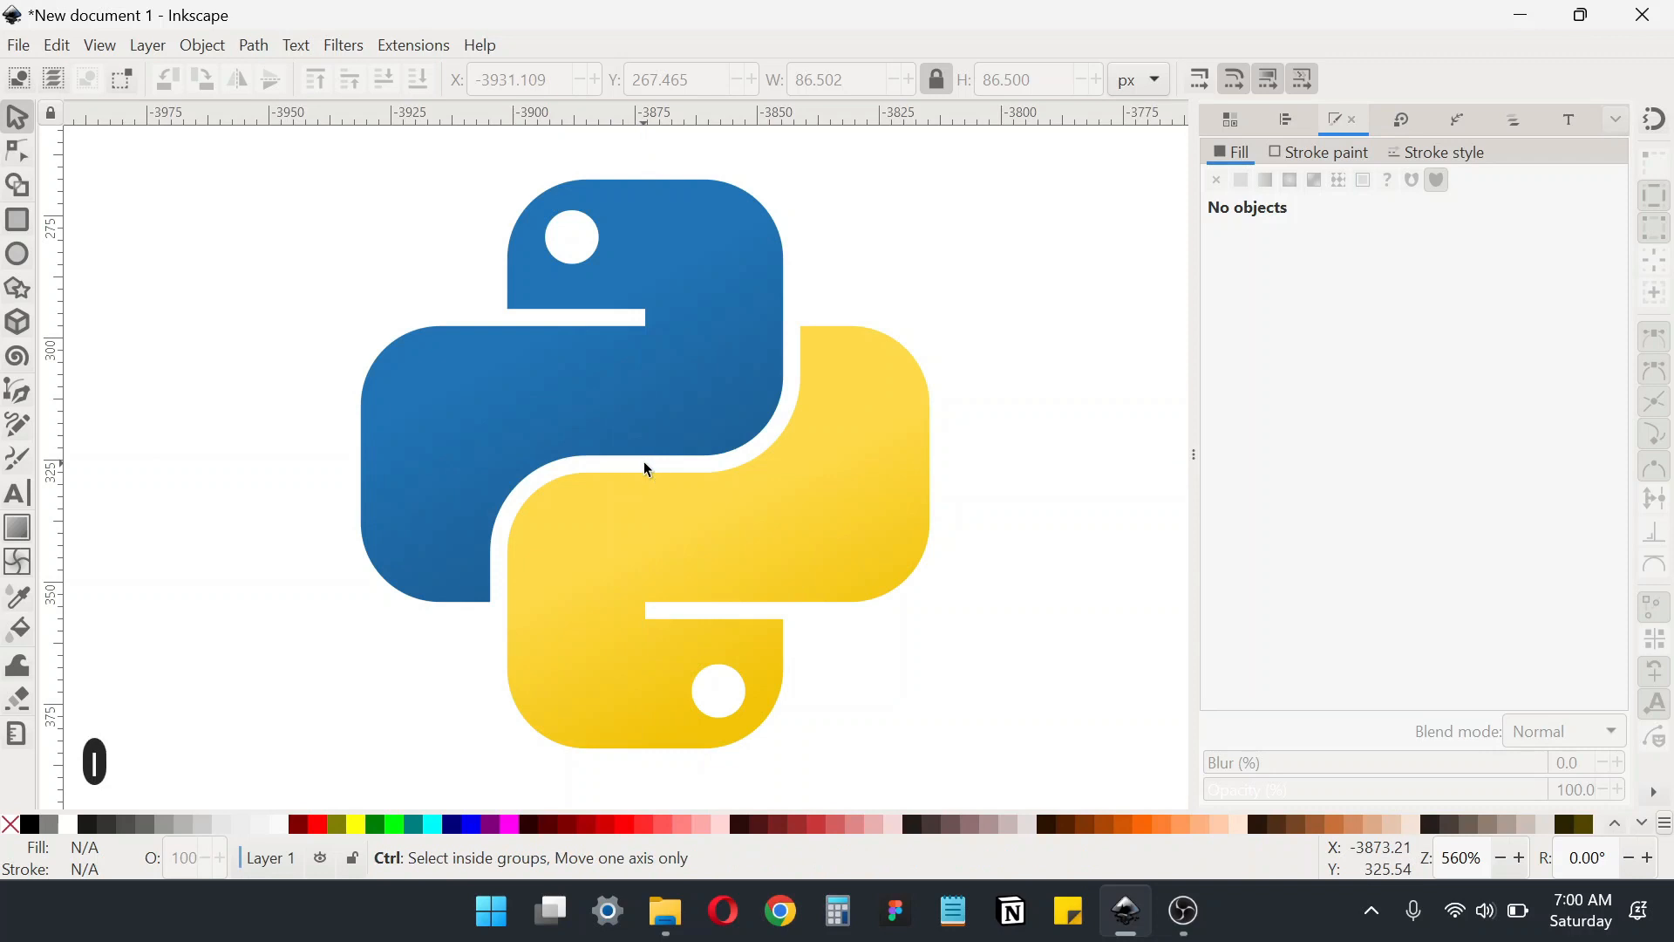
scroll(647, 470, "down", 2)
left_click_drag(447, 610, 476, 637)
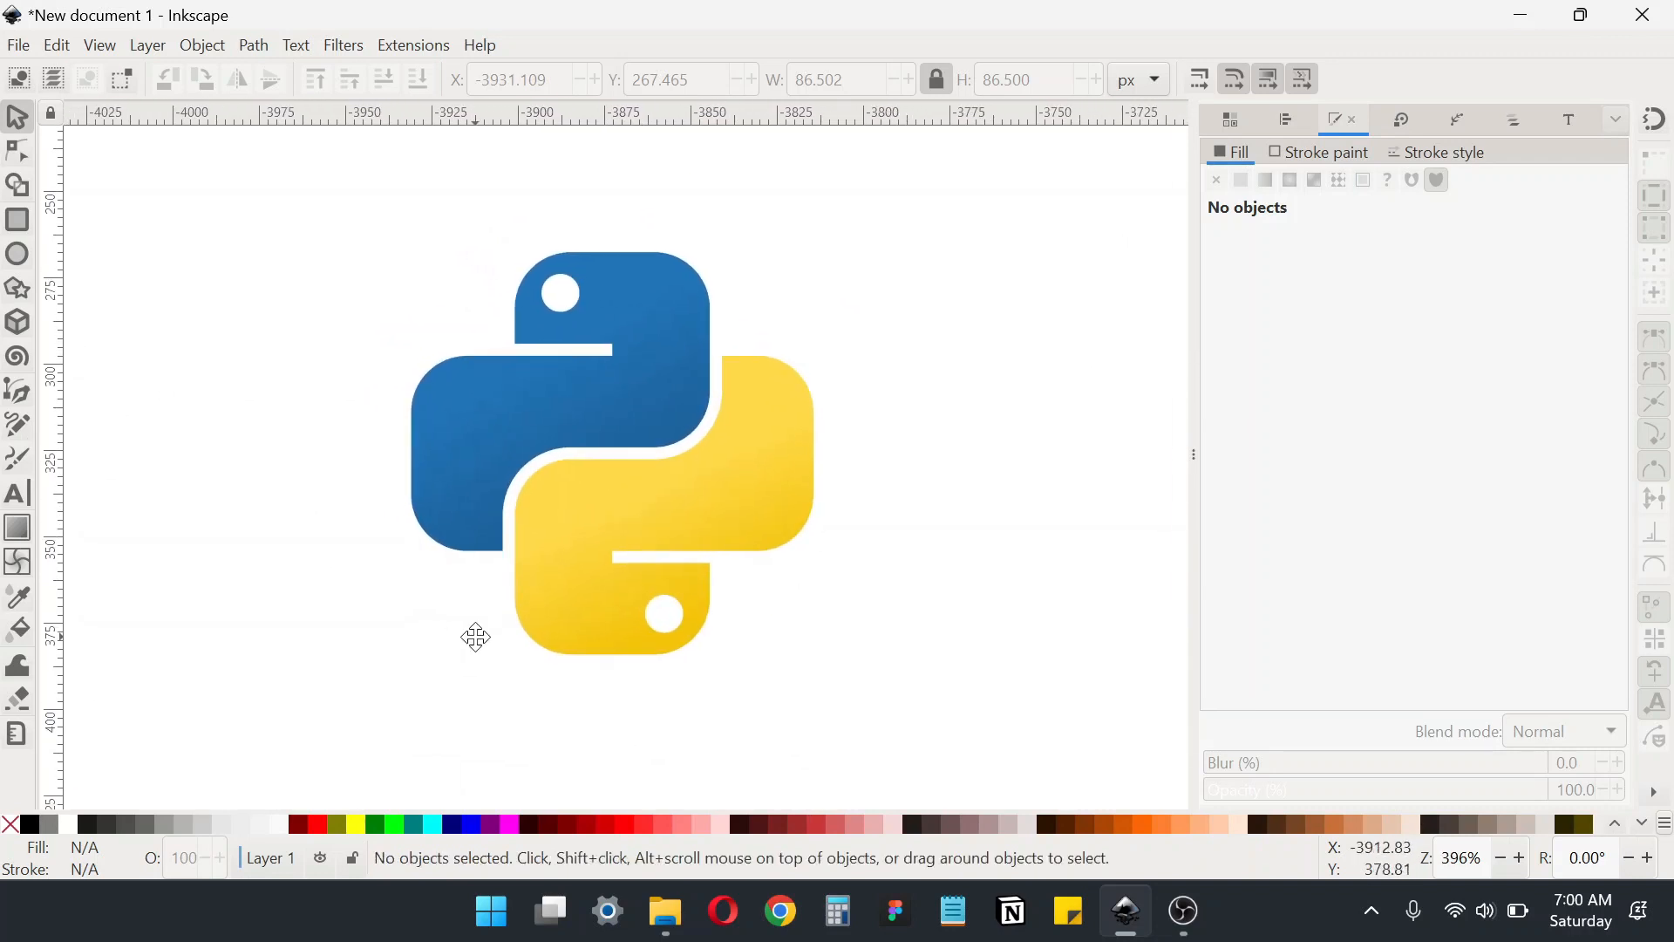
left_click_drag(1195, 419, 1291, 428)
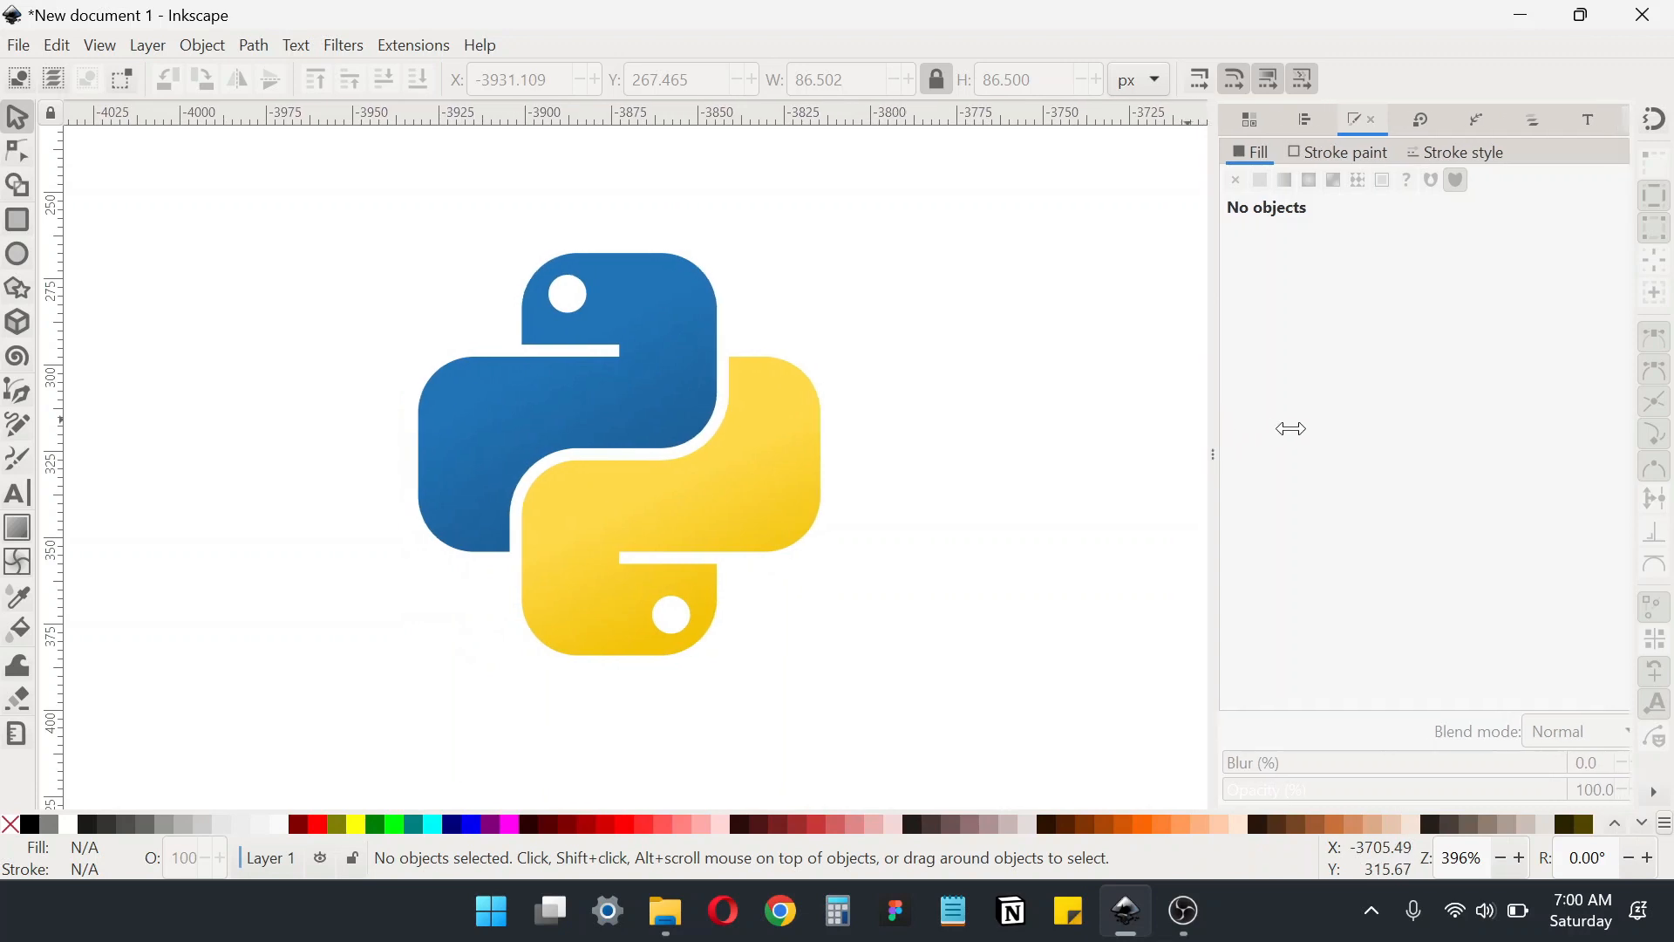
scroll(578, 657, "up", 2)
left_click_drag(669, 630, 670, 639)
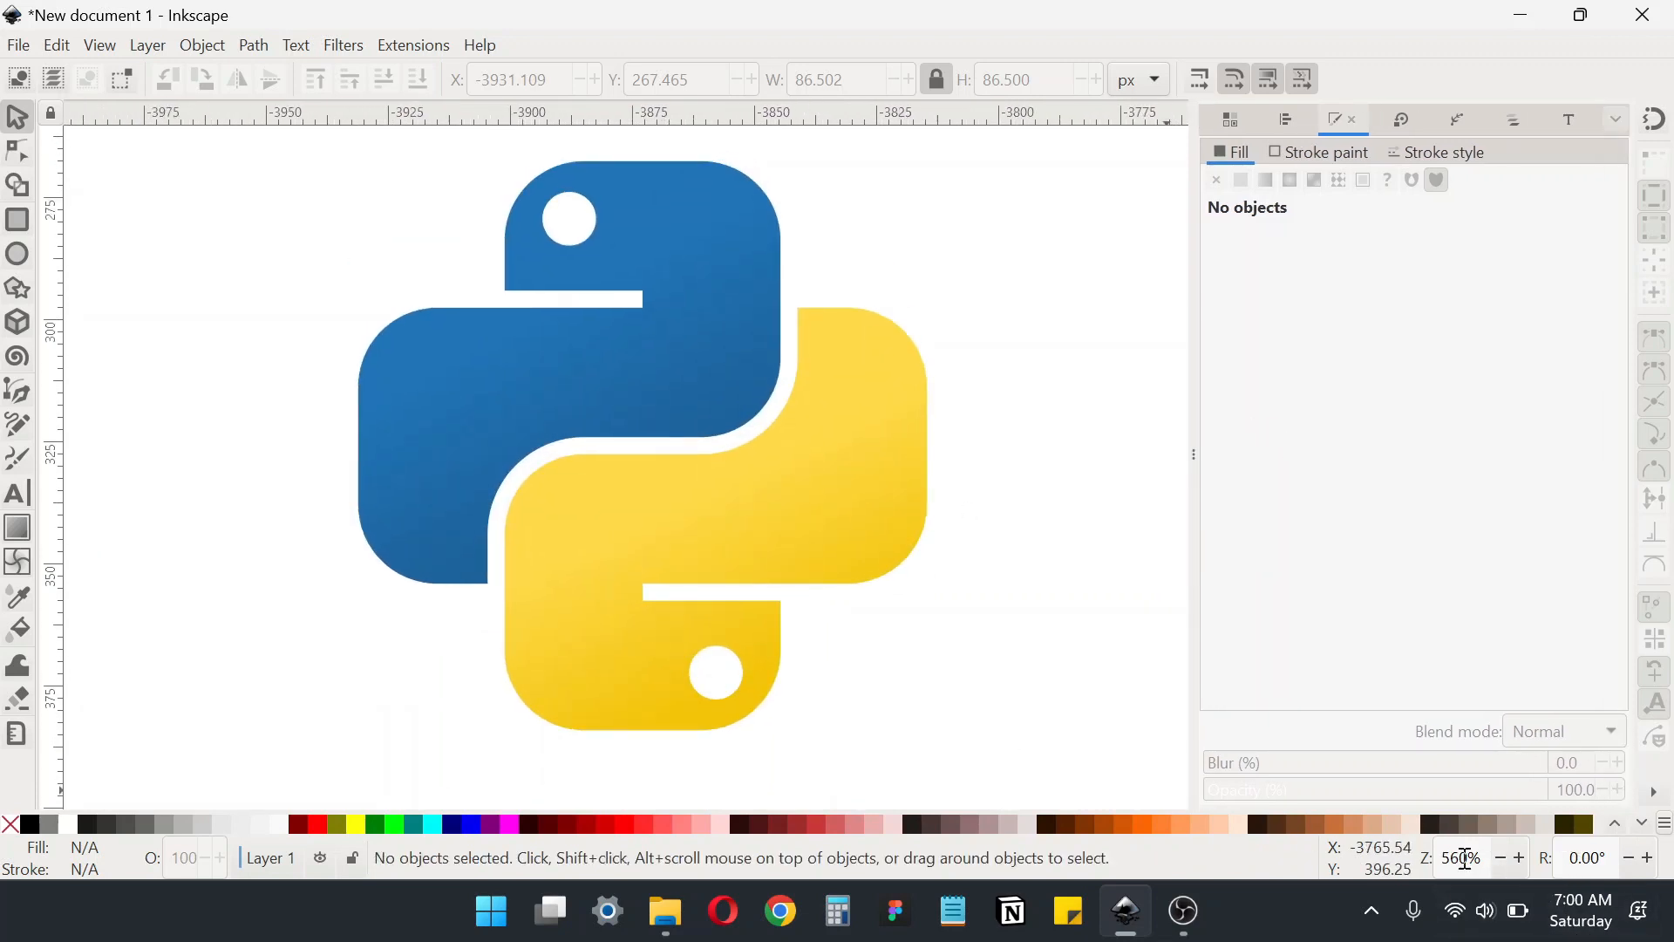
scroll(1465, 859, "down", 3)
left_click_drag(868, 651, 843, 649)
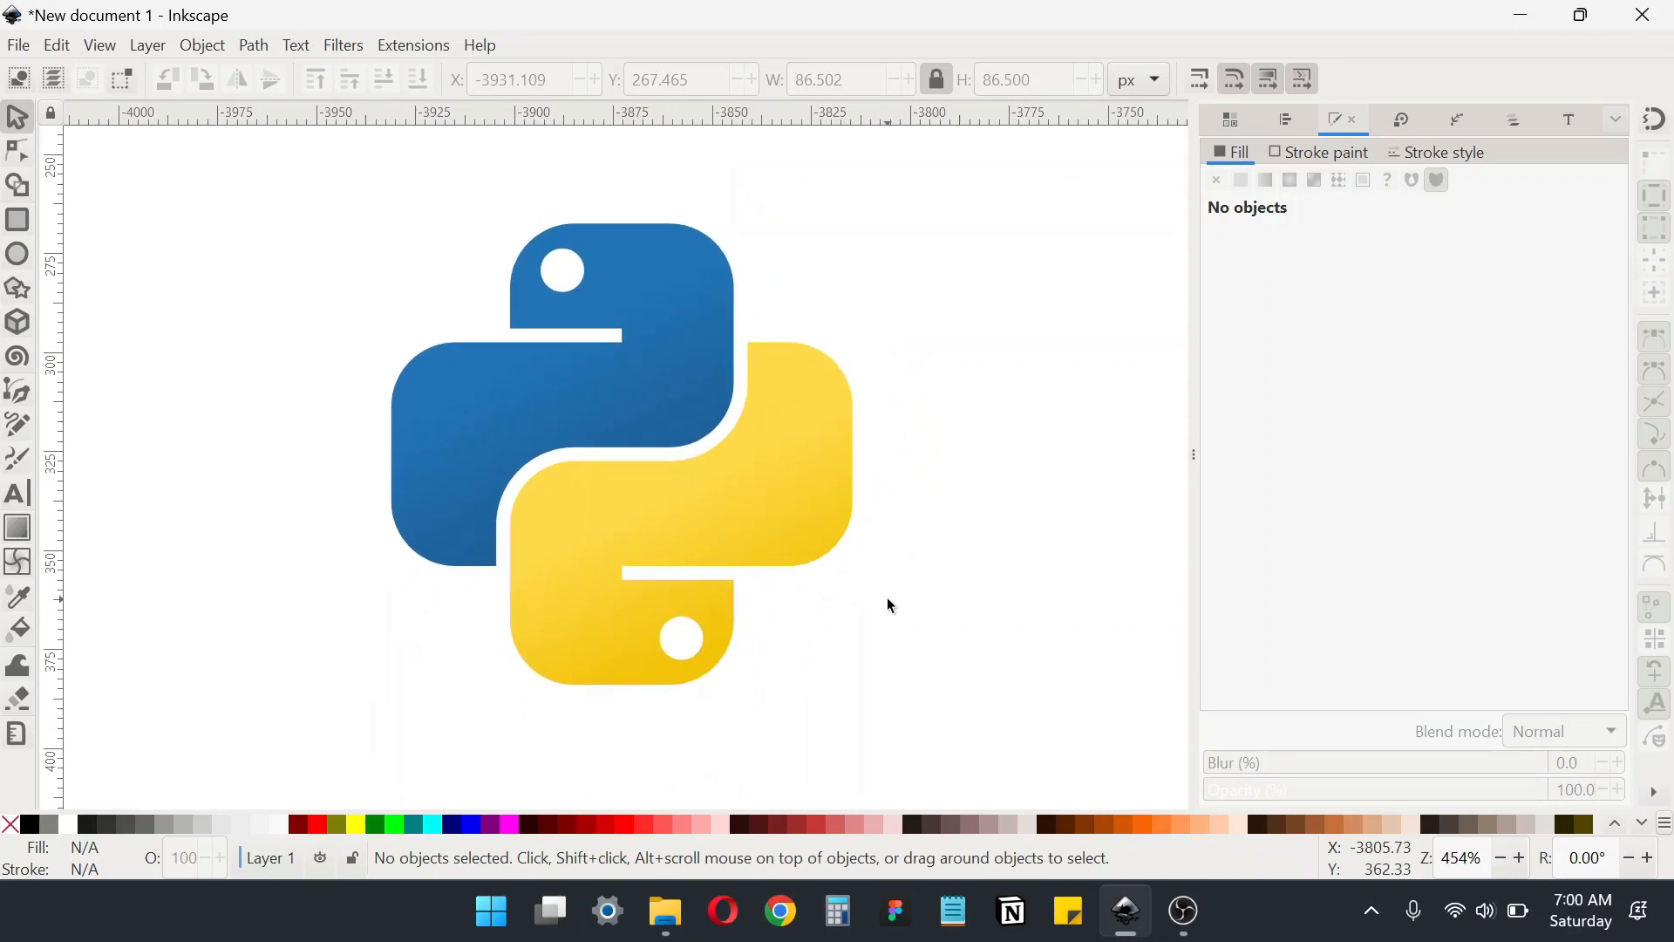